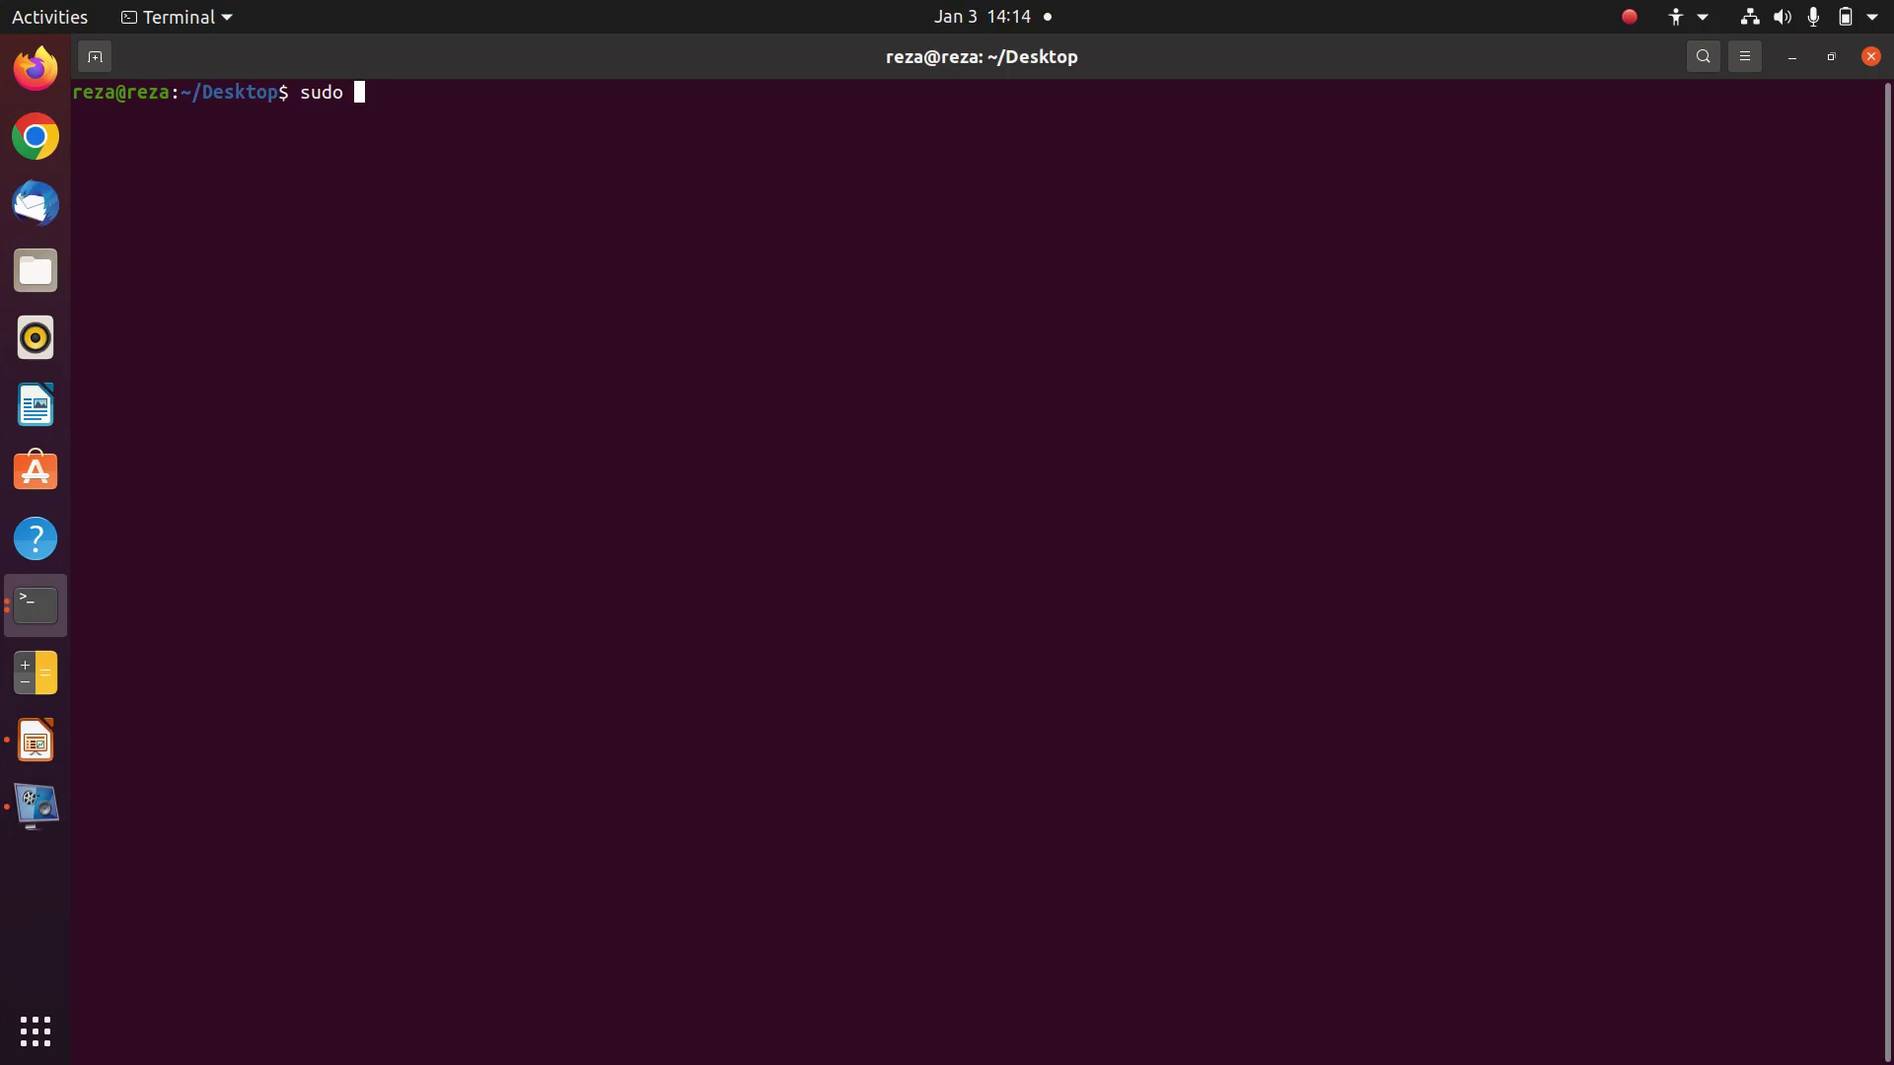
Query the kernel setting net.mptcp.mptcp_enabled using sudo sysctl, authenticating with the account's sudo password.
text(sysctl net.mp)
key(Tab)
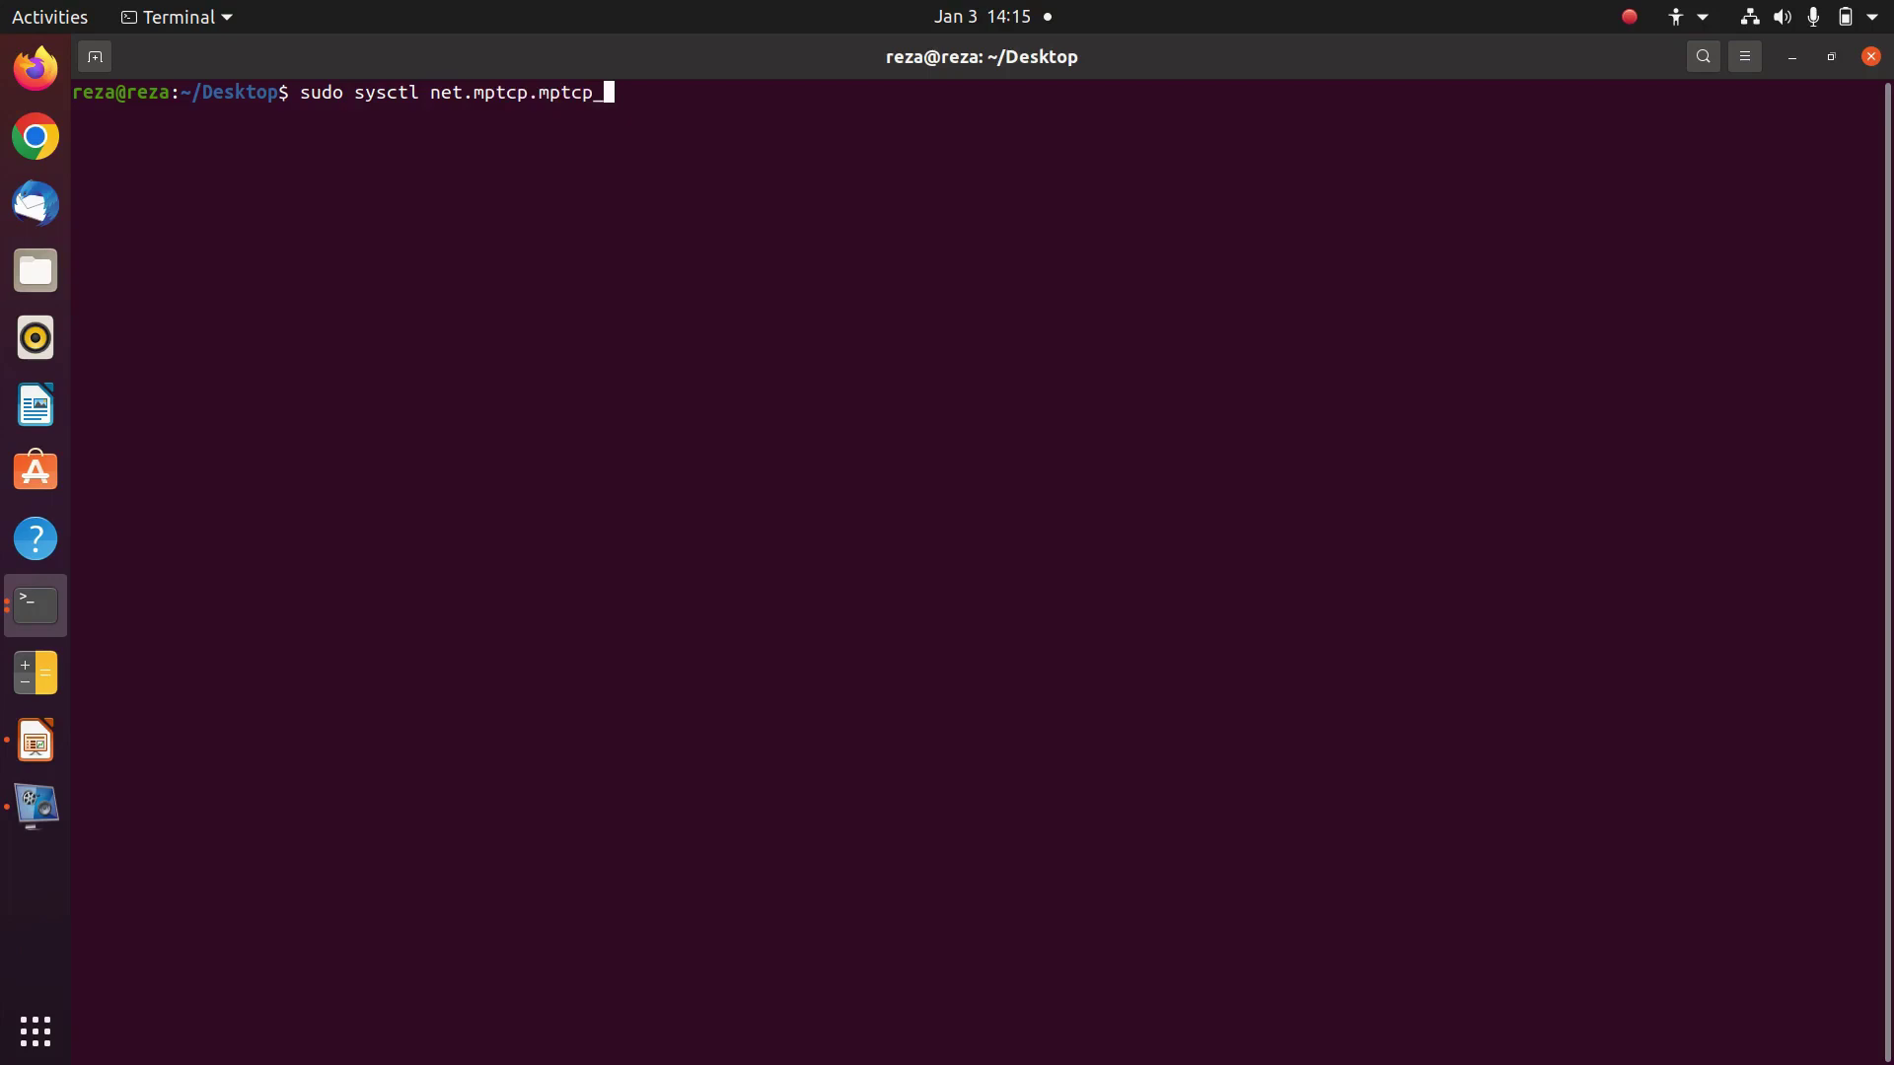
text(e)
key(Tab)
key(BackSpace)
key(BackSpace)
key(Return)
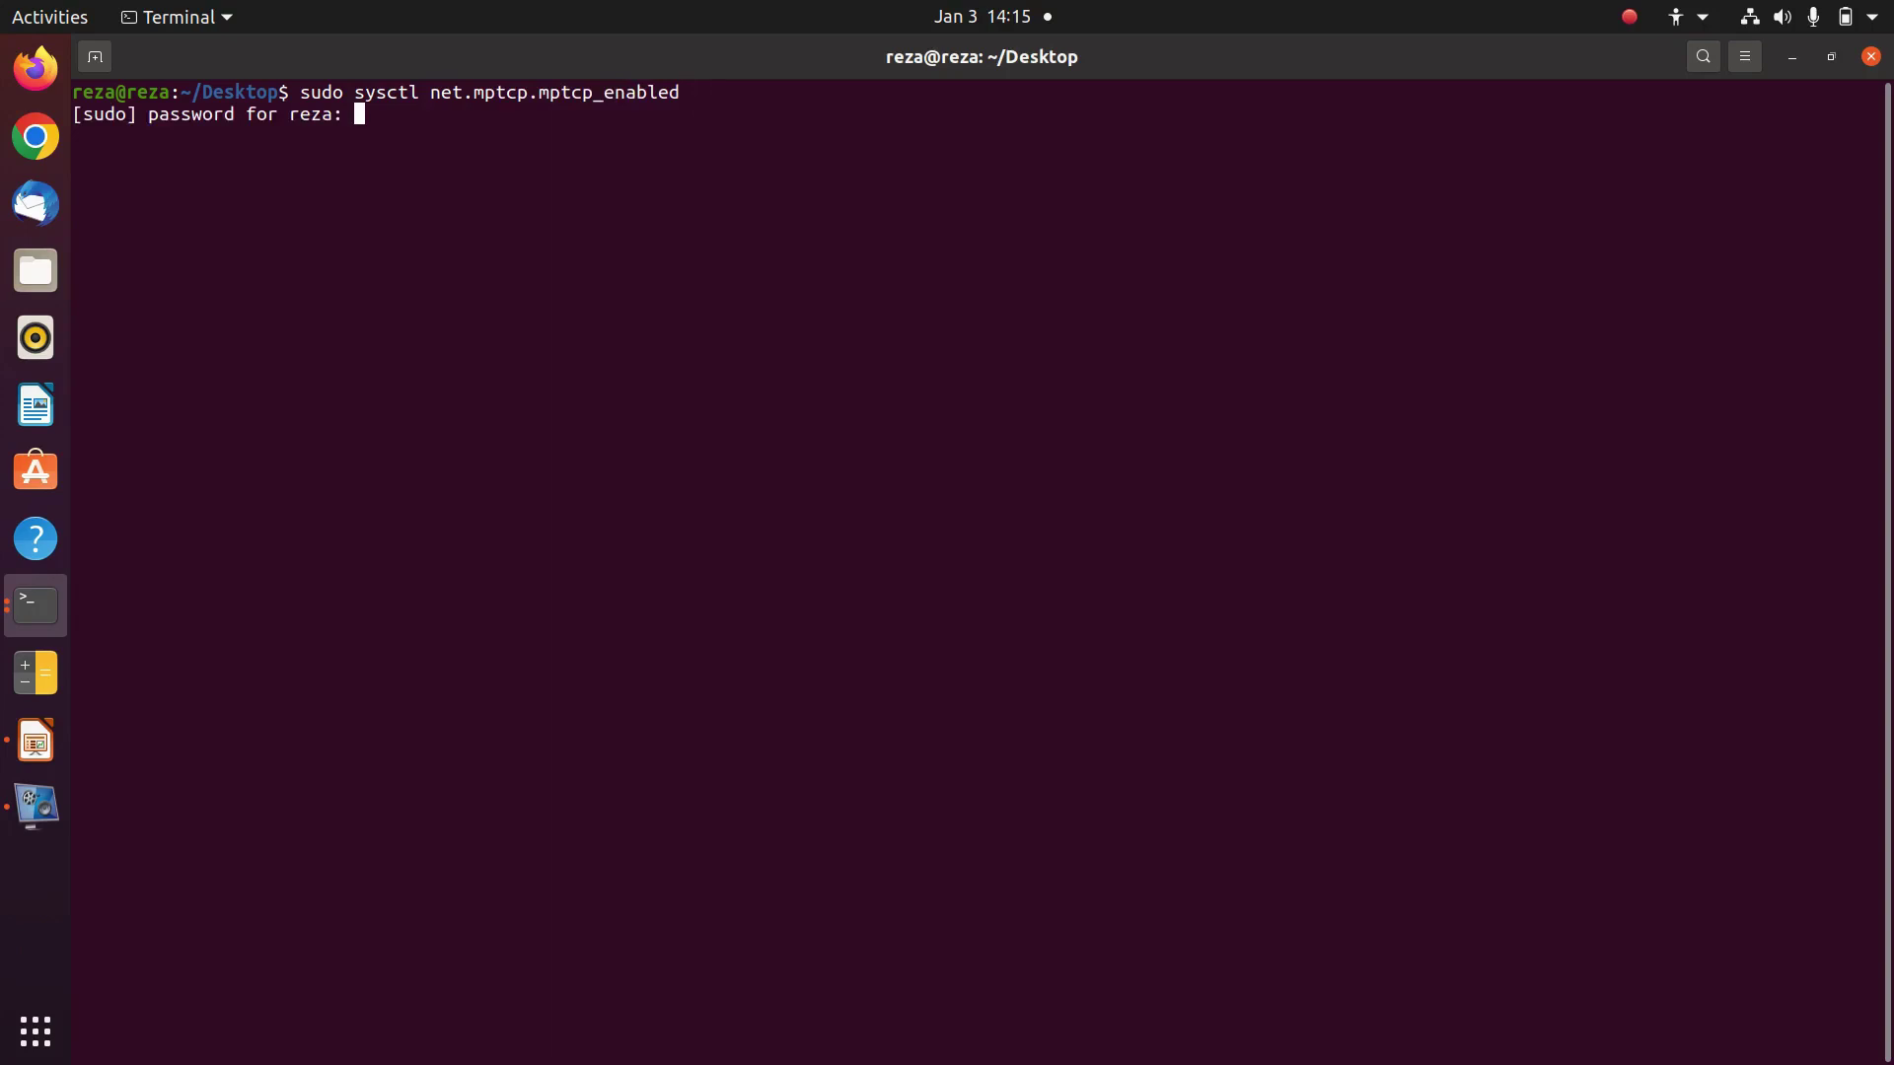
key(Return)
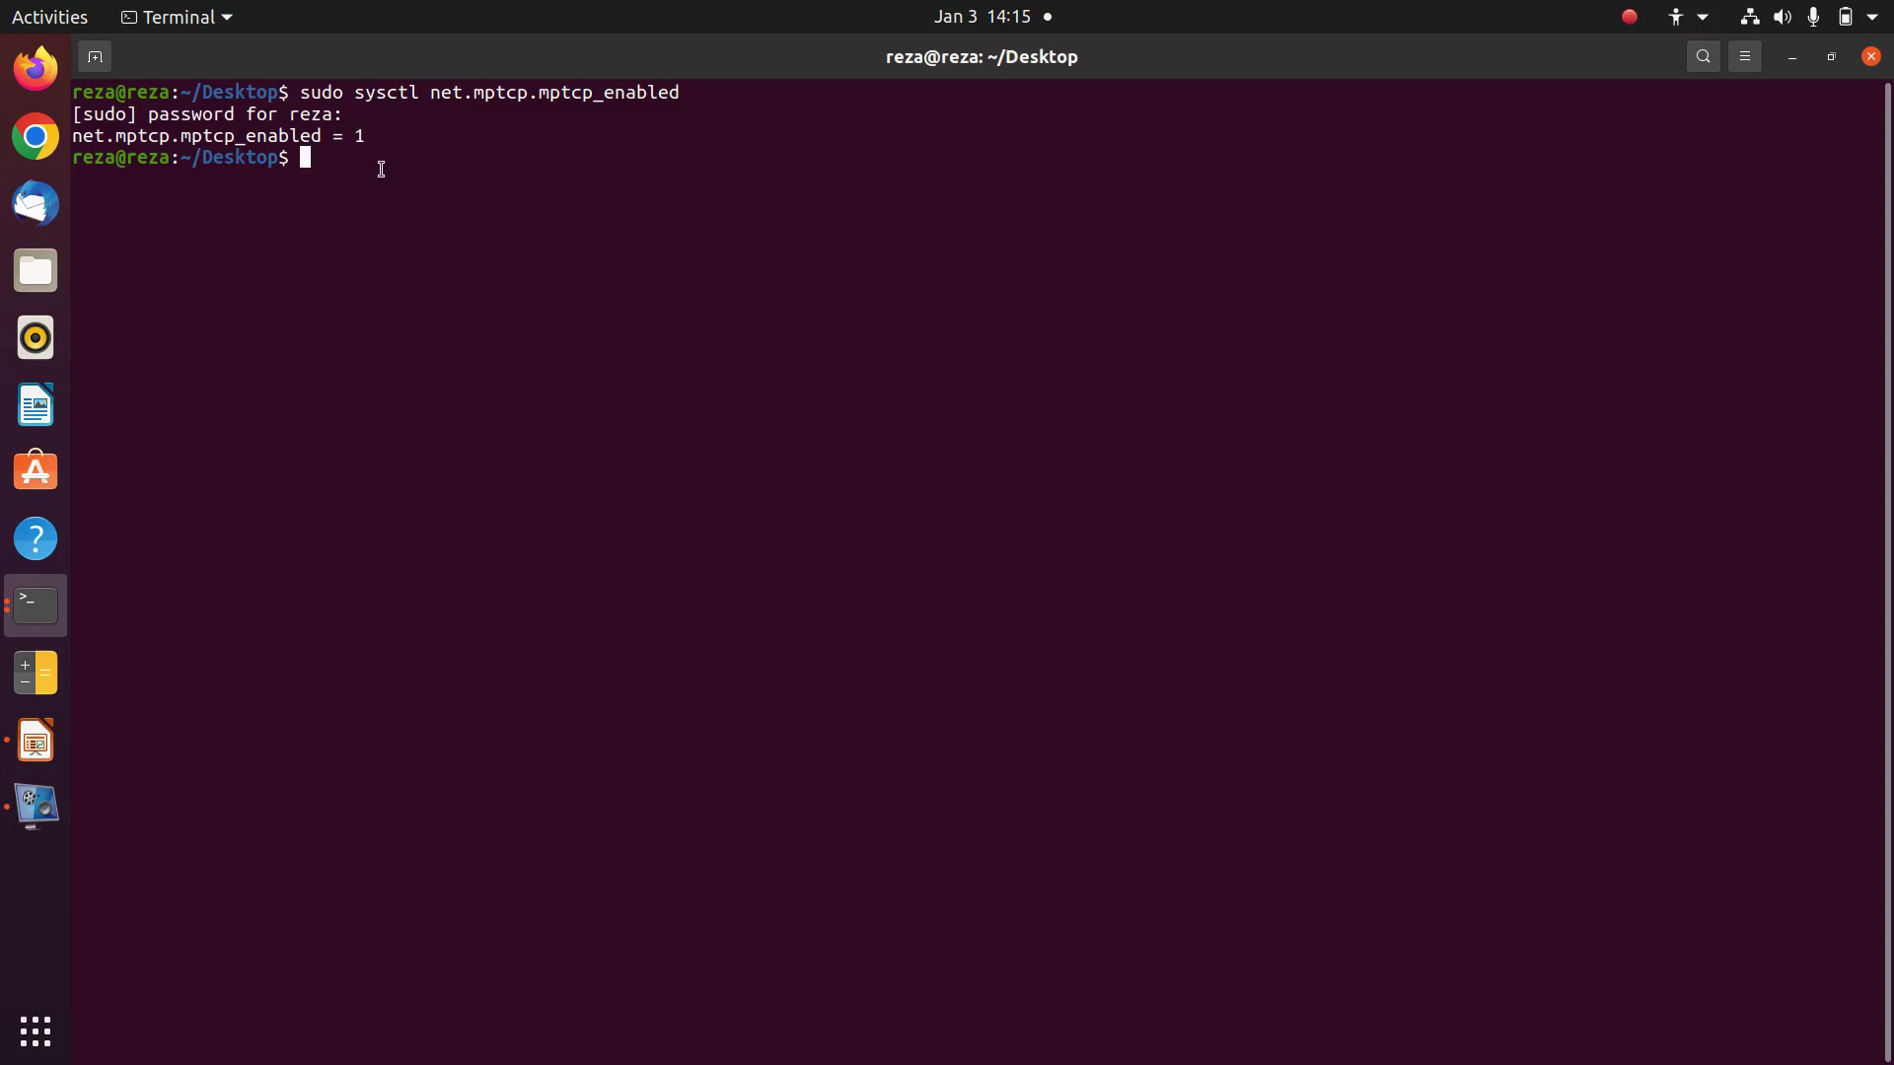
Set net.mptcp.mptcp_enabled to 0 with sudo sysctl and query the same setting again.
key(Up)
text(=0)
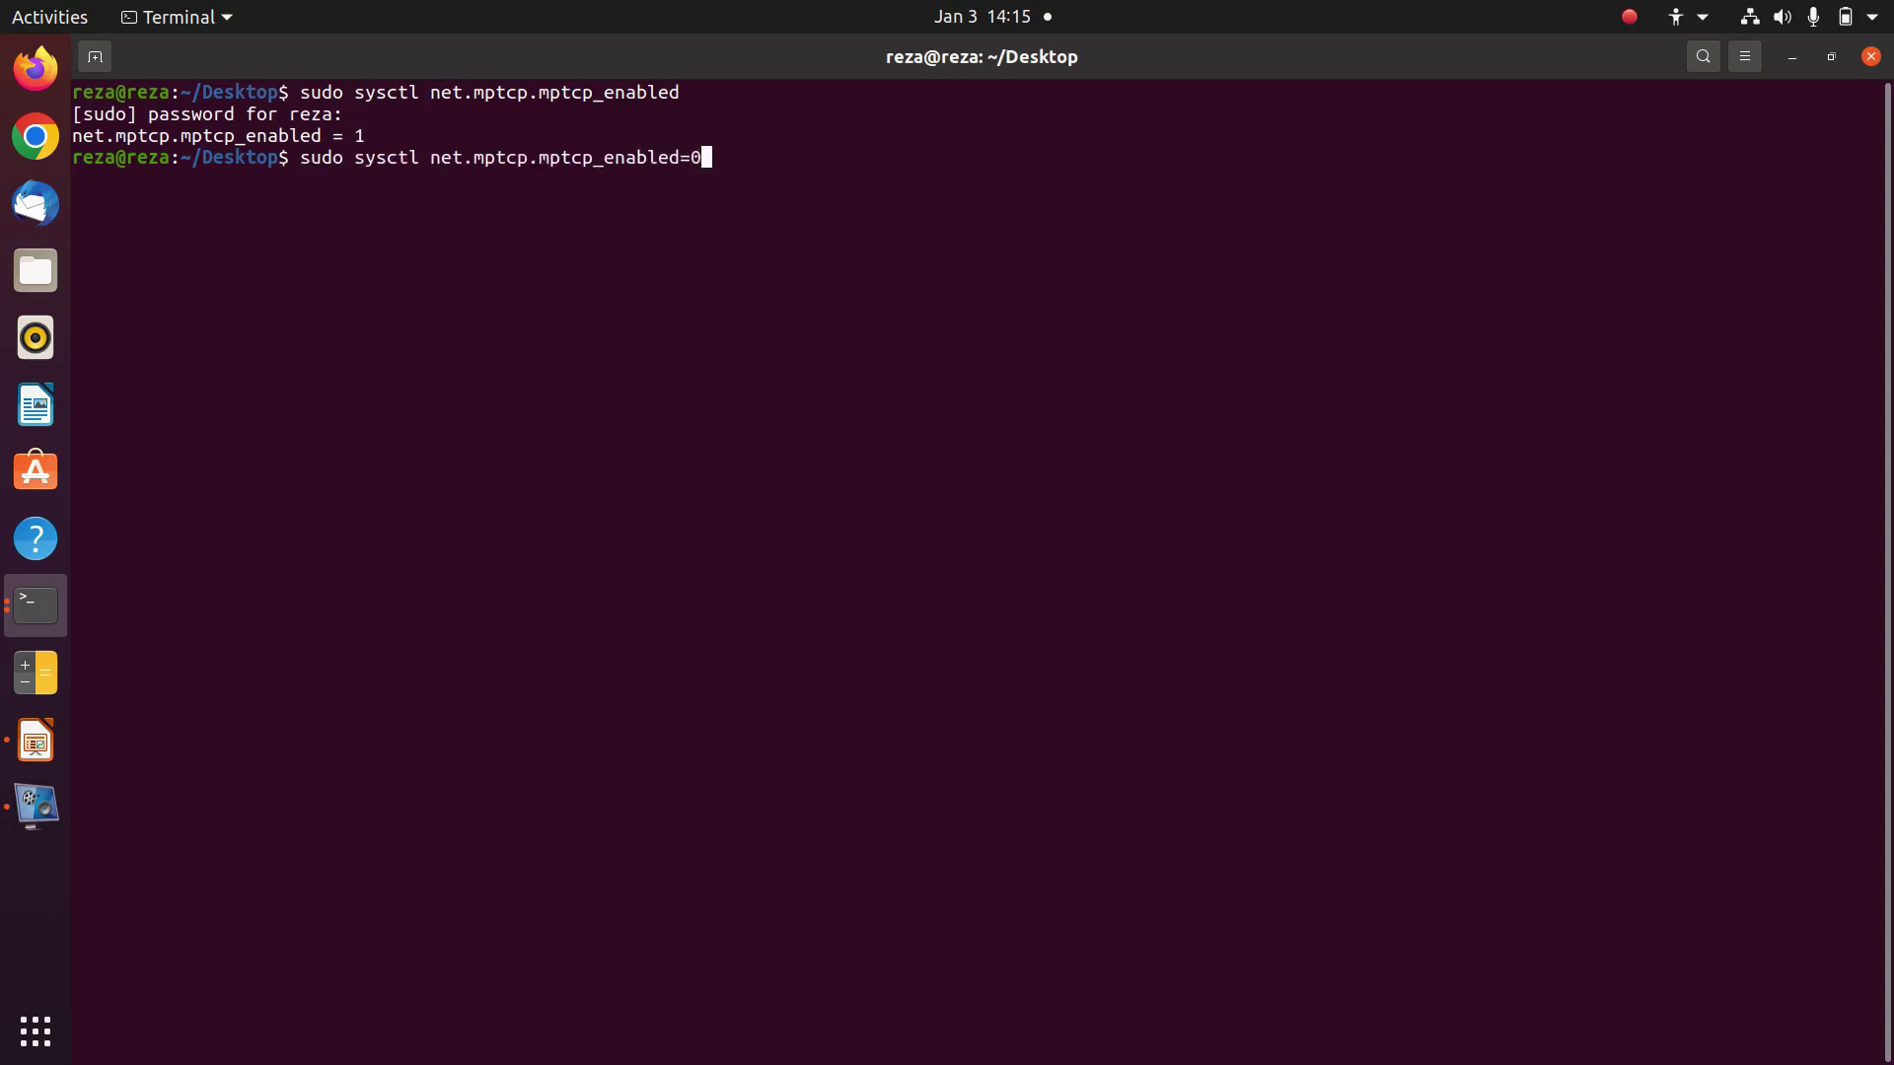
key(Return)
key(Up)
key(Up)
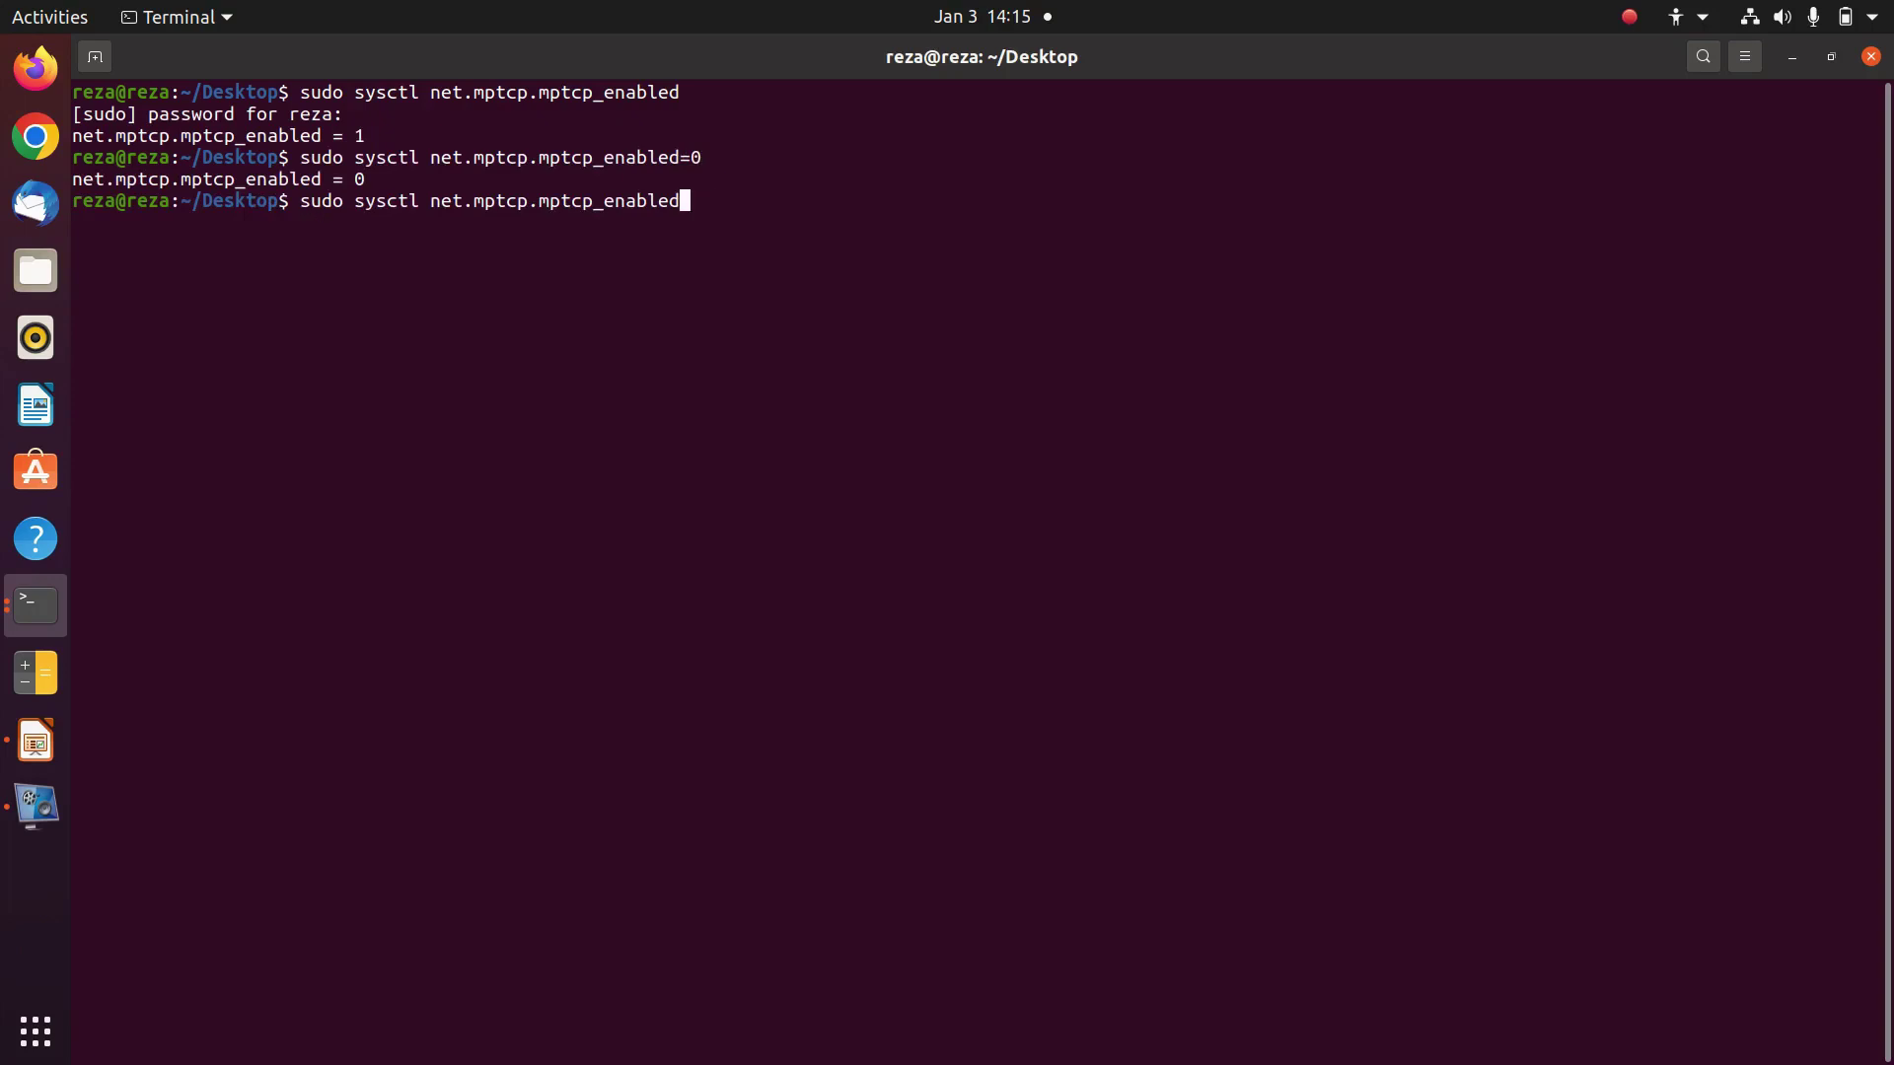
key(Return)
double_click(358, 222)
click(358, 222)
Set net.mptcp.mptcp_enabled to 1 with sudo sysctl and highlight the assigned value in the command.
key(Up)
key(Up)
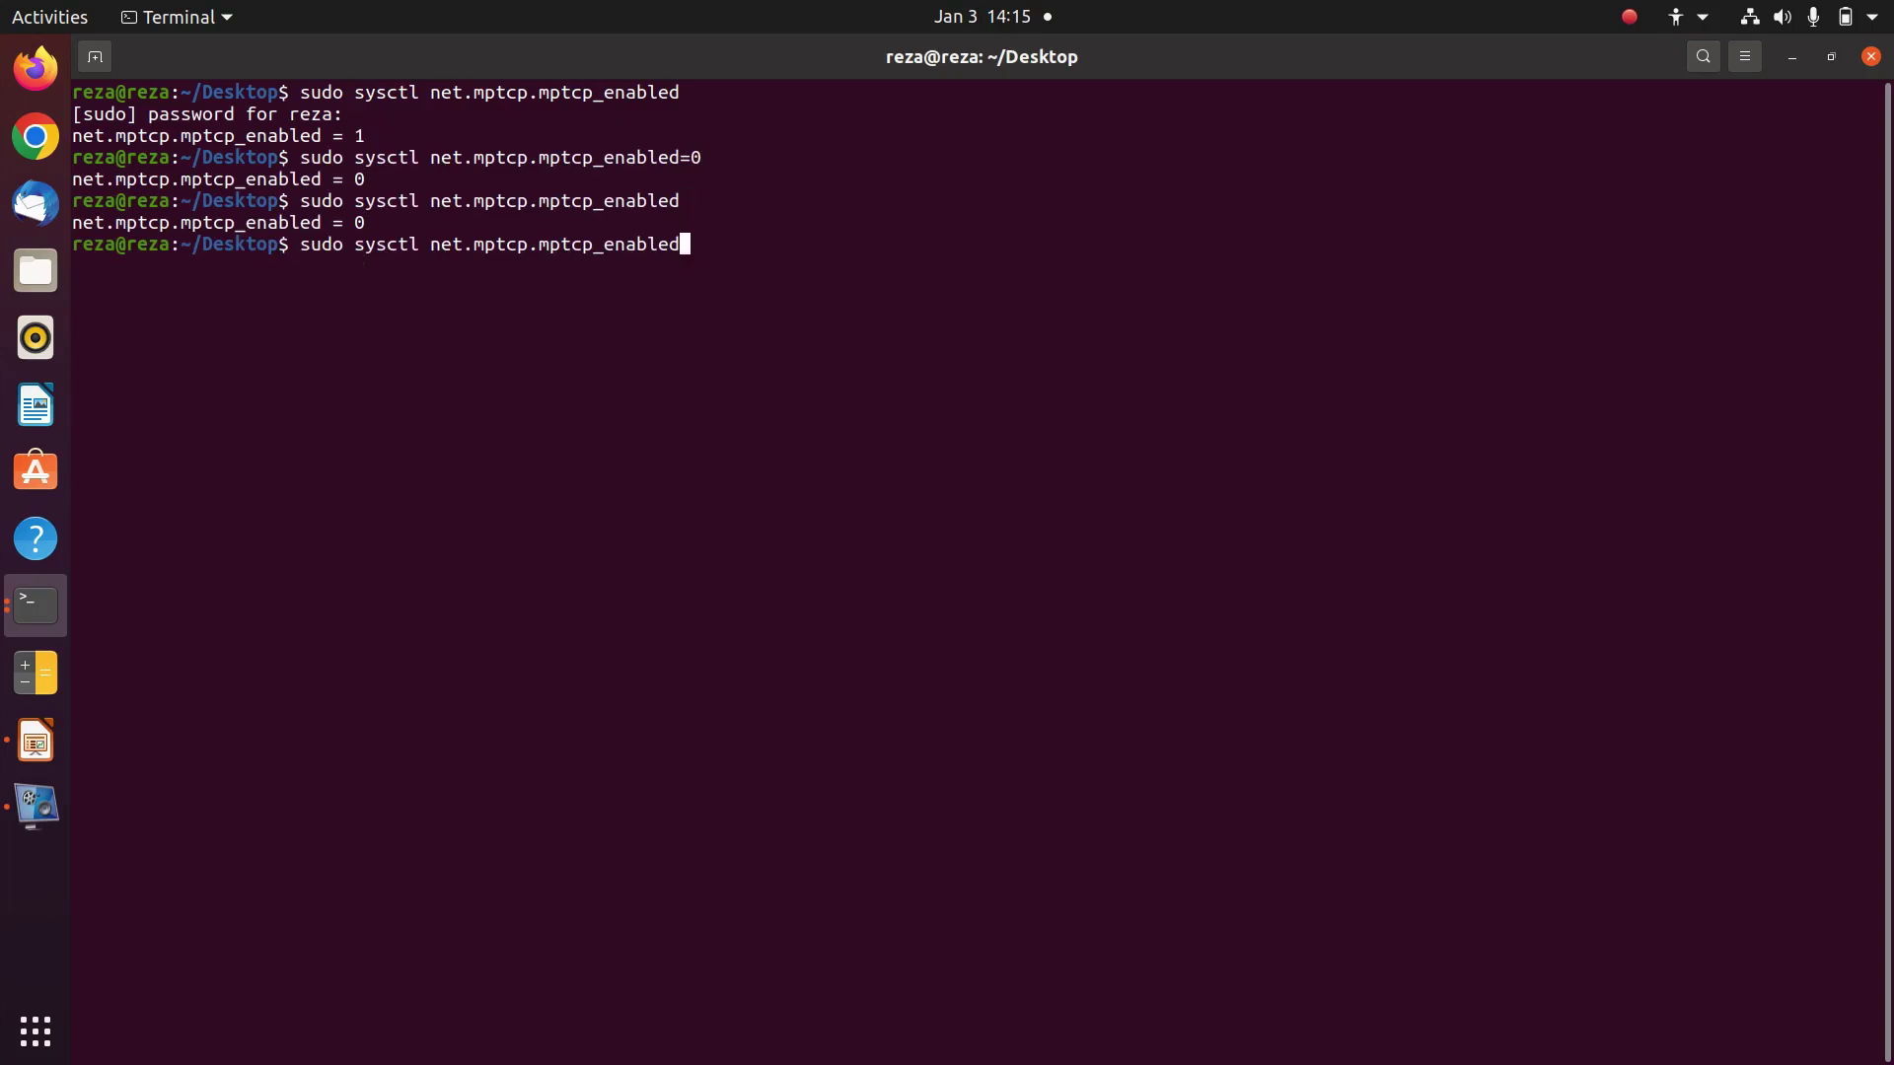
key(BackSpace)
text(1)
key(Return)
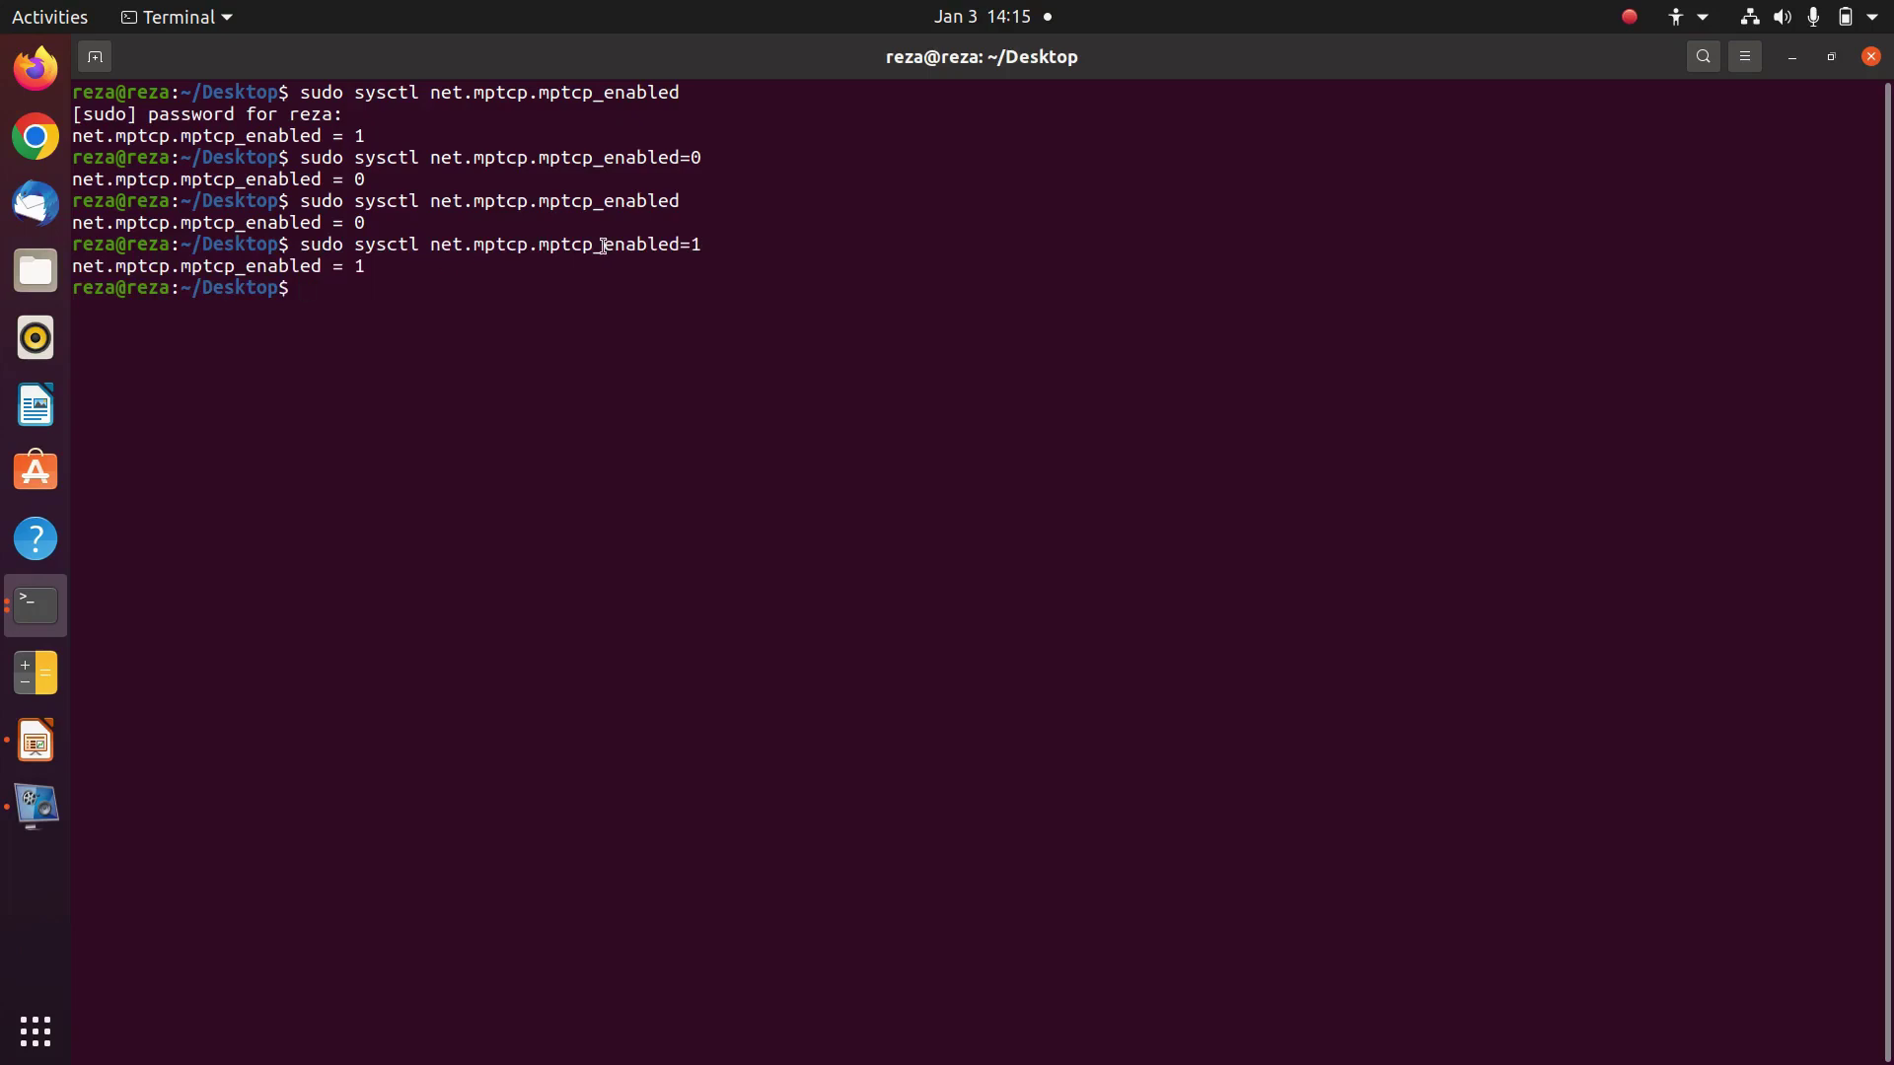
drag(689, 243, 701, 244)
text(fullmesh)
key(BackSpace)
key(BackSpace)
key(BackSpace)
key(BackSpace)
key(BackSpace)
key(BackSpace)
key(BackSpace)
key(BackSpace)
Set net.mptcp.mptcp_path_manager to fullmesh with sudo sysctl.
text(su)
key(BackSpace)
text(udo sysctl net.mptcp.mptcp_)
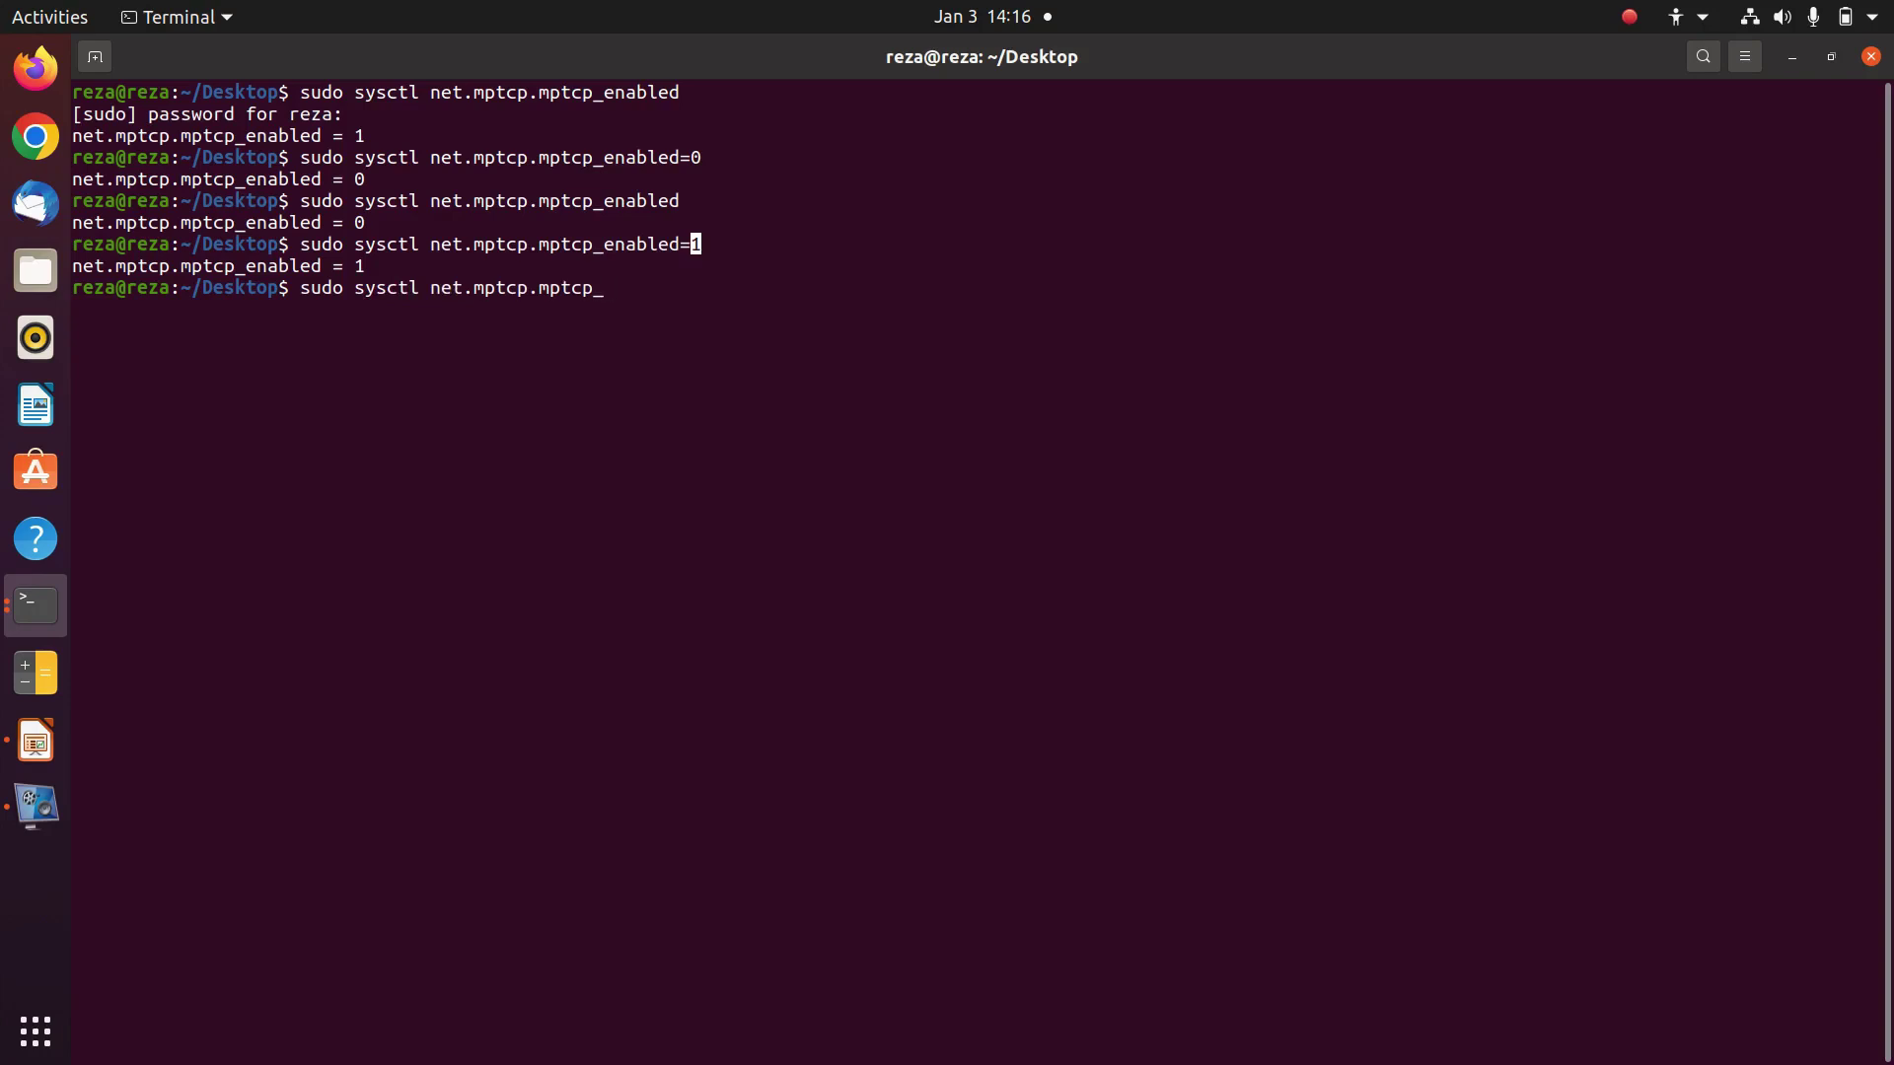
text(path)
key(Tab)
key(BackSpace)
text(=fullmesh)
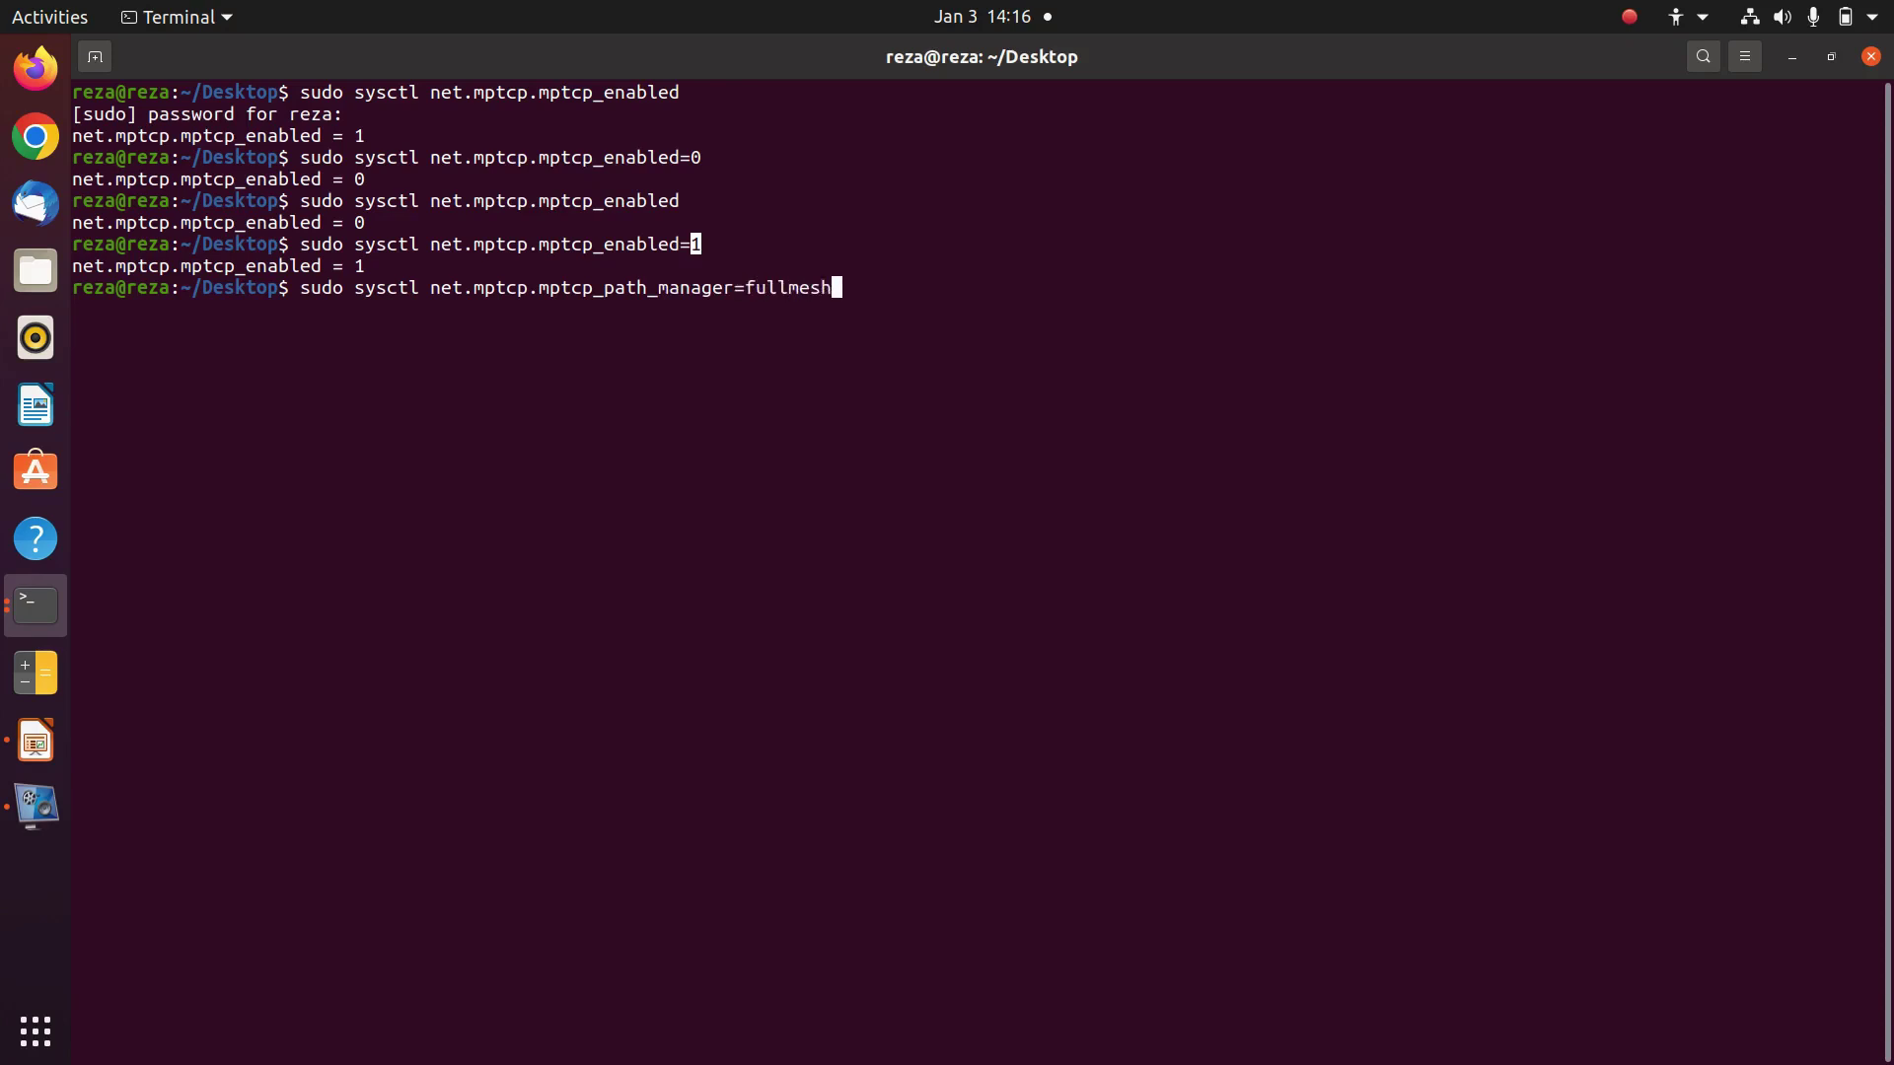
key(Return)
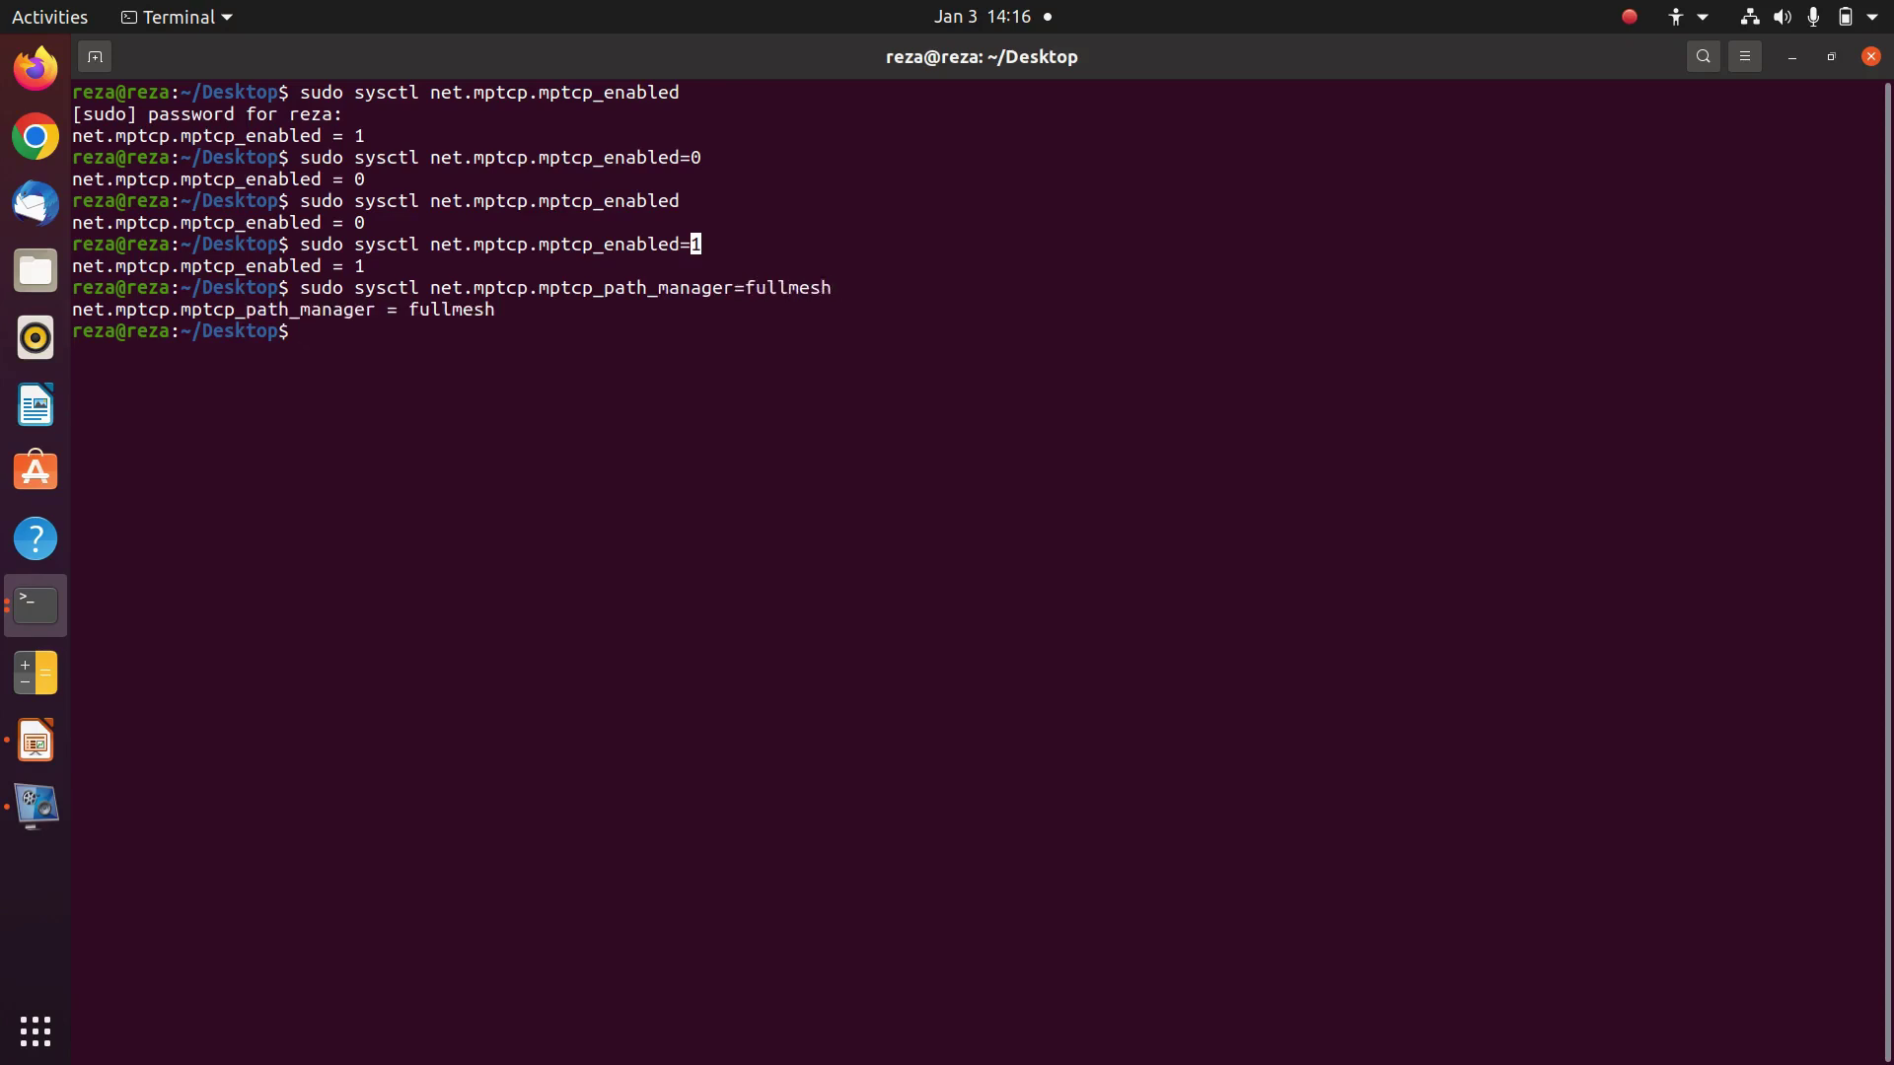
Query the current value of net.mptcp.mptcp_path_manager with sudo sysctl.
key(Up)
key(BackSpace)
key(BackSpace)
key(BackSpace)
key(BackSpace)
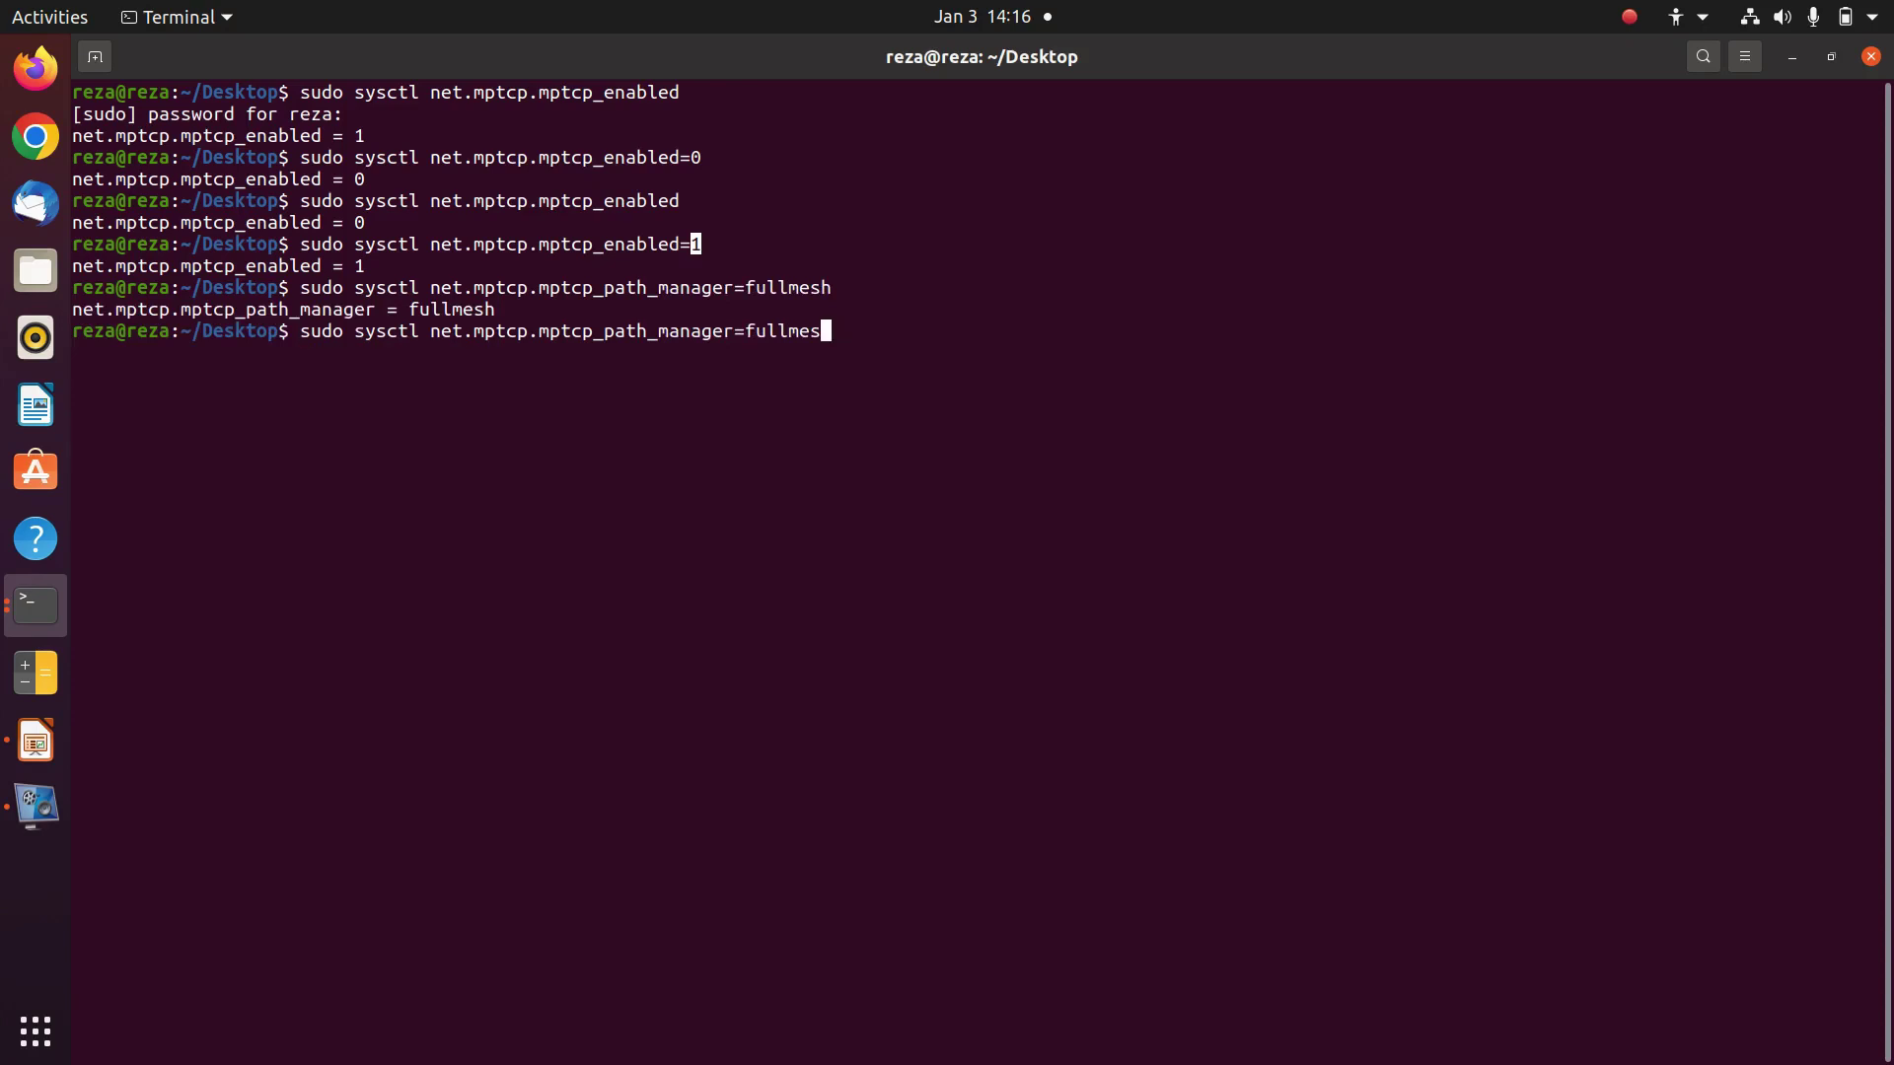
key(BackSpace)
key(BackSpace)
key(BackSpace)
key(BackSpace)
key(BackSpace)
key(Return)
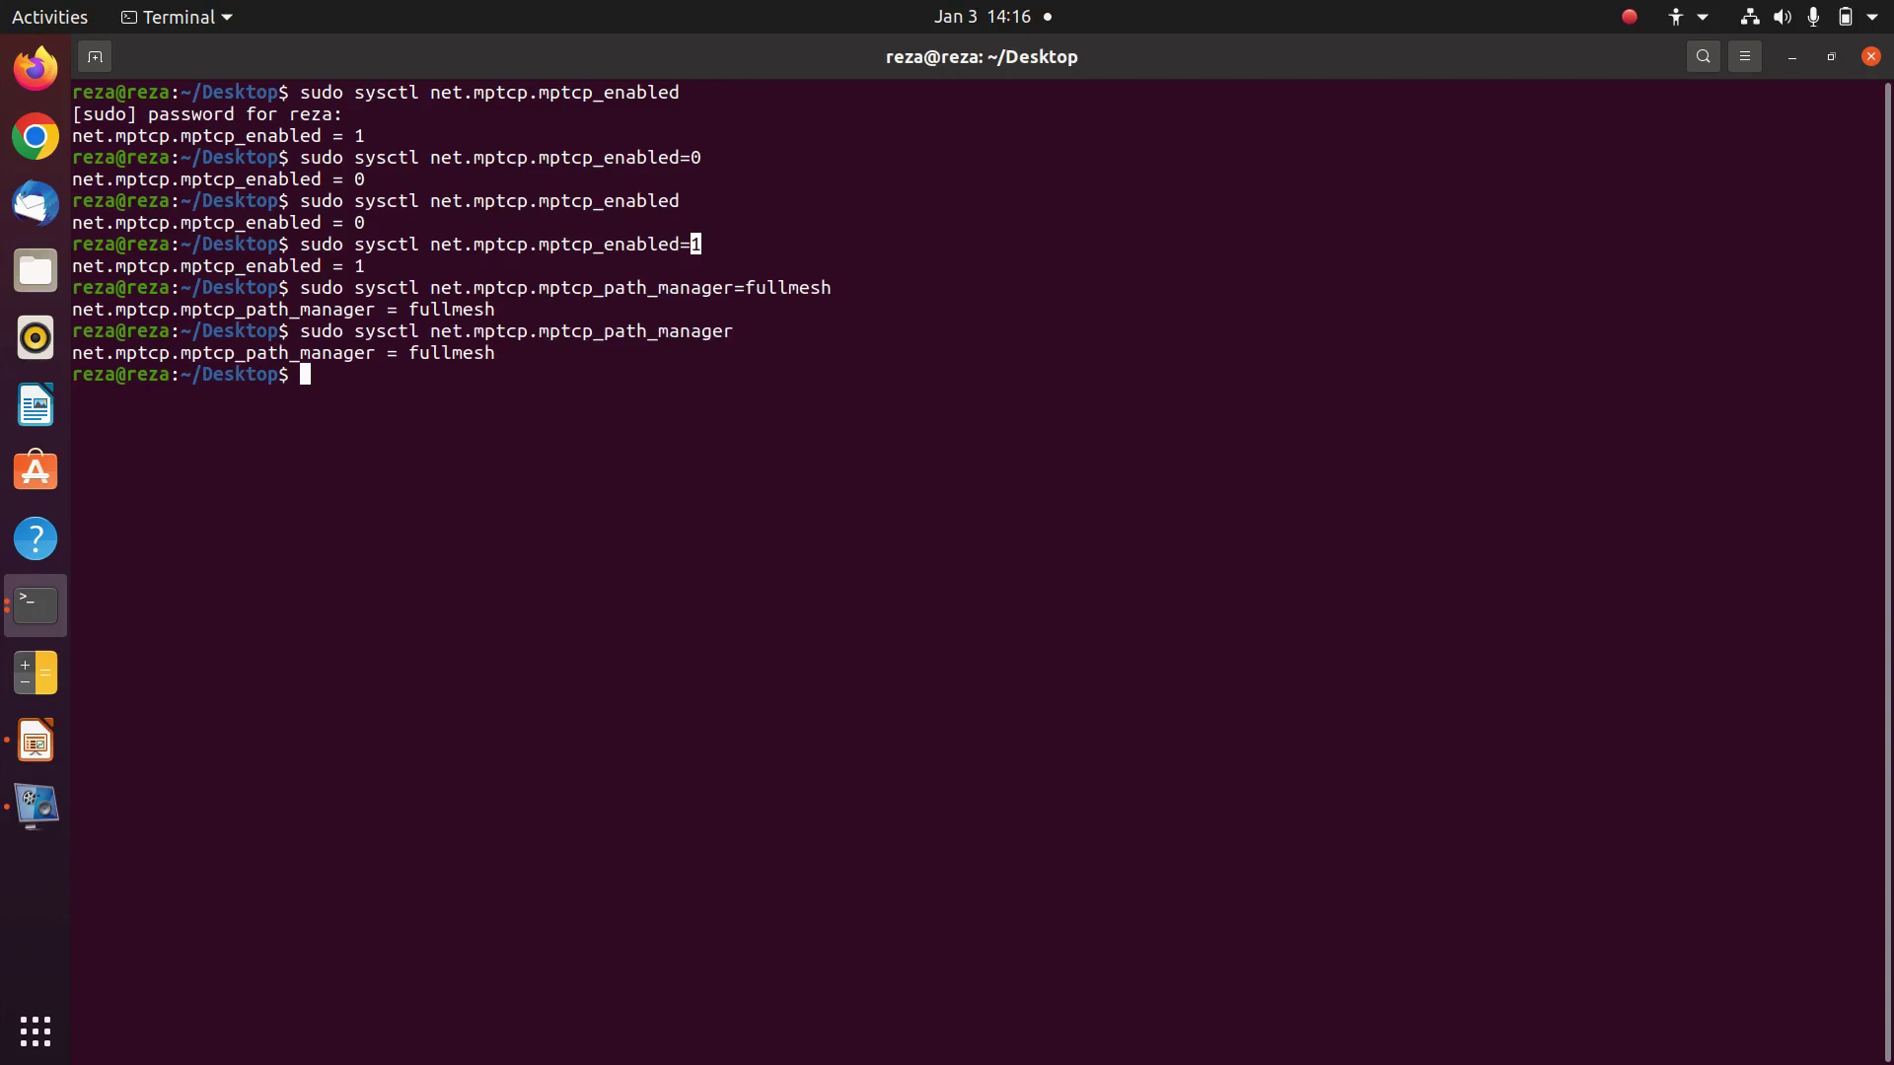
Set net.mptcp.mptcp_path_manager to default with sudo sysctl and query the setting again.
key(Up)
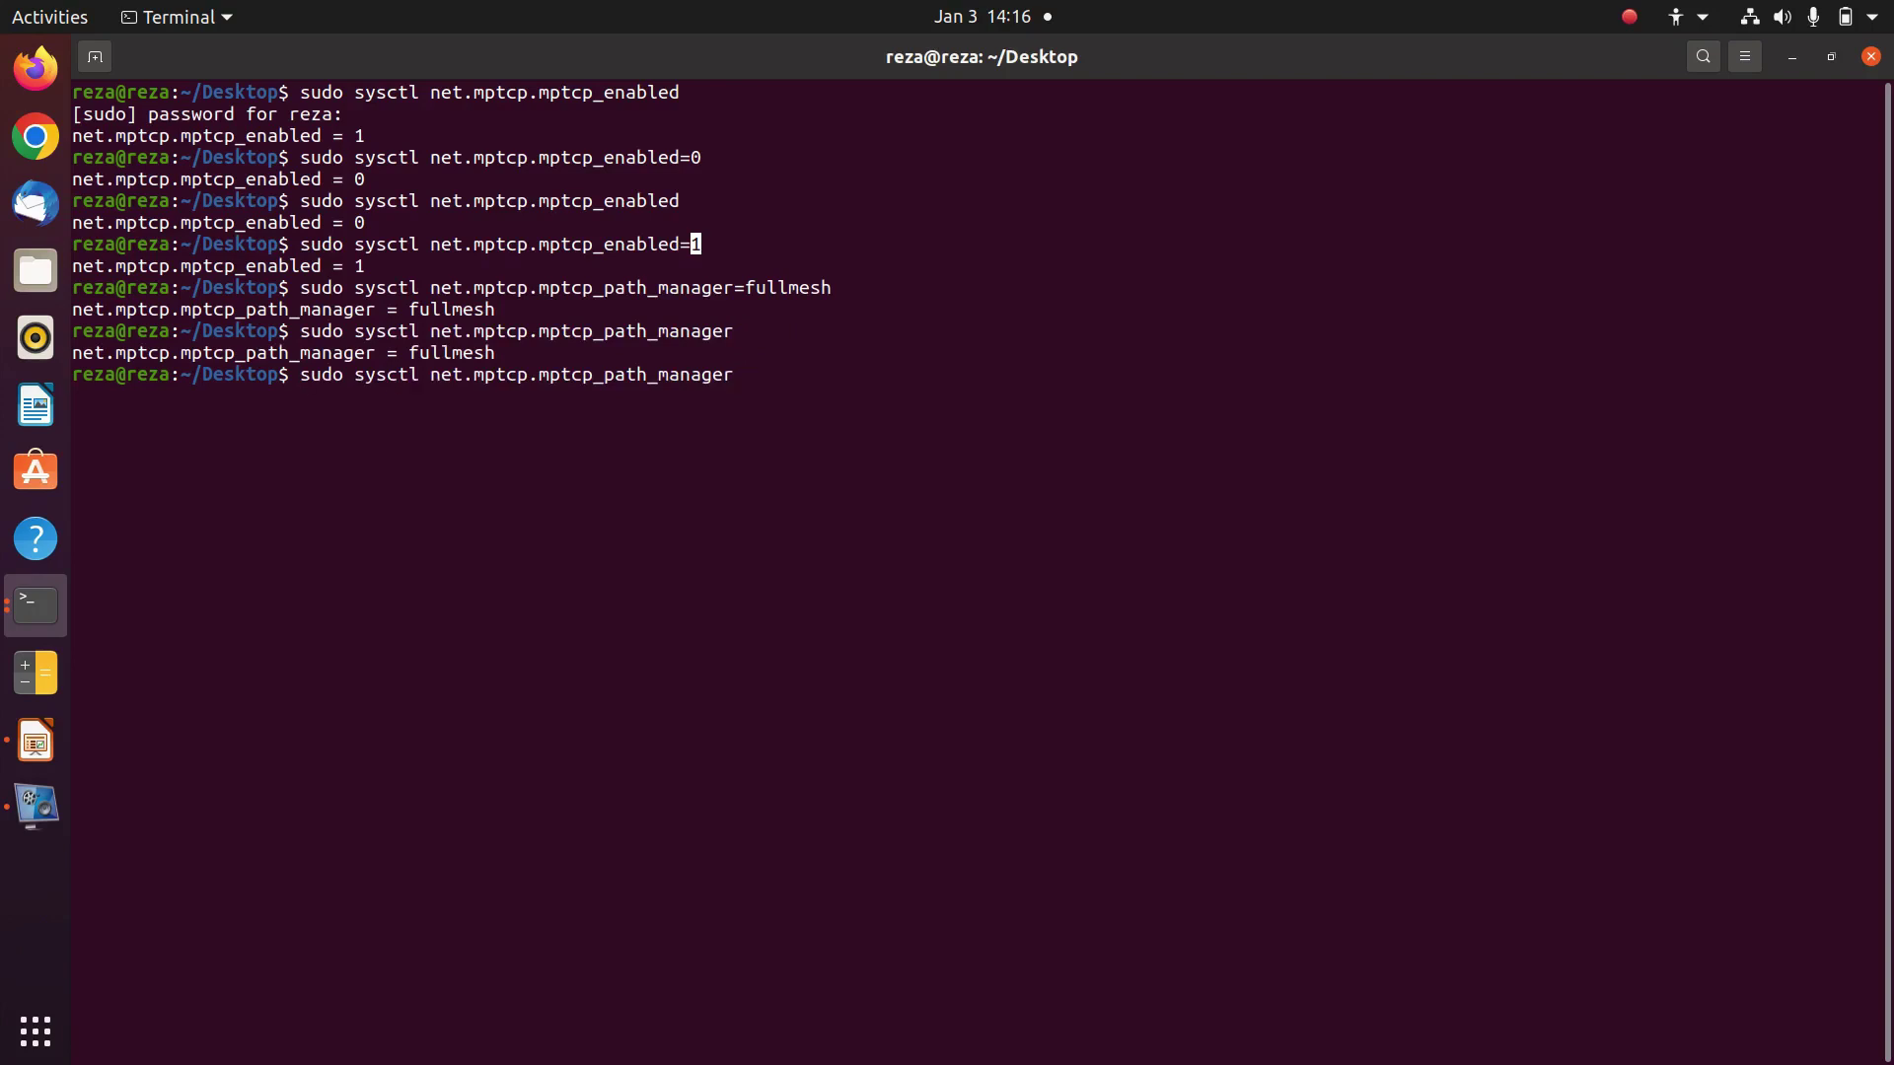
text(=default)
key(Return)
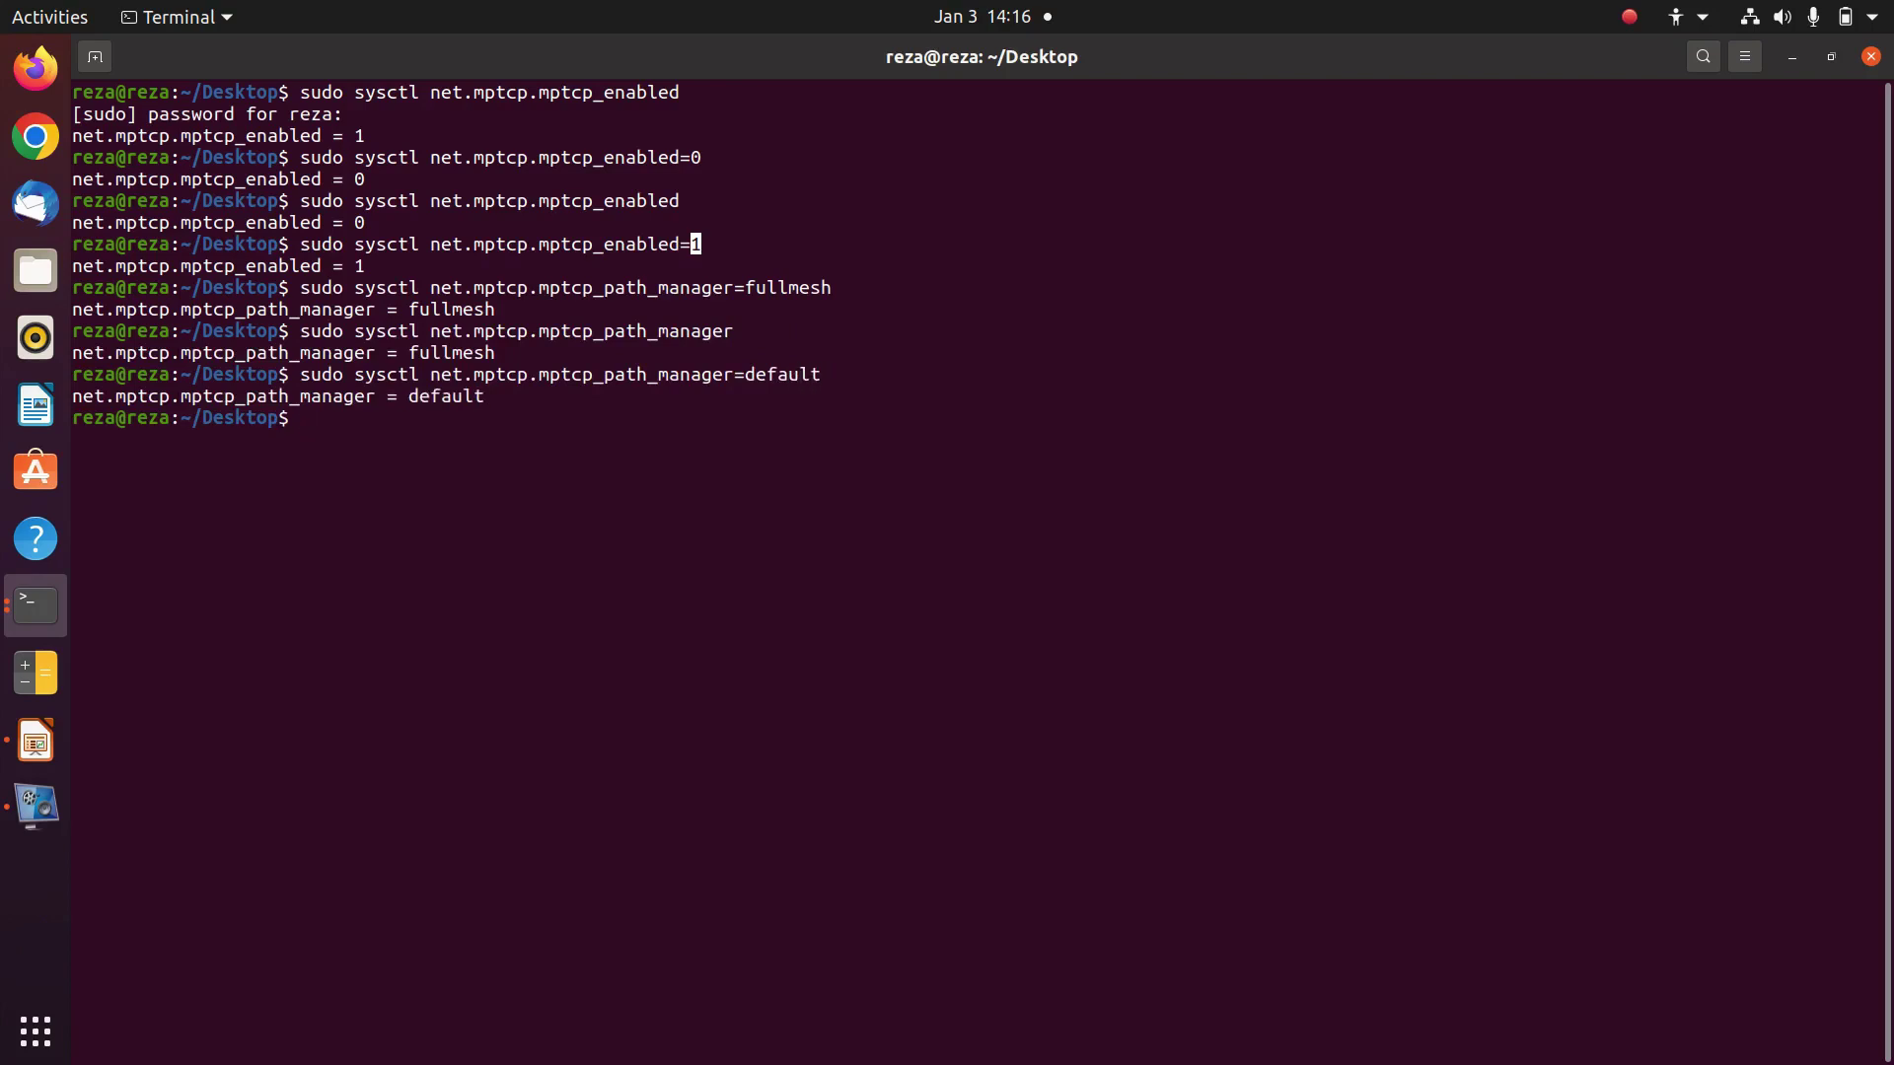
key(Up)
key(Up)
key(Return)
Set net.mptcp.mptcp_path_manager back to fullmesh by reusing and editing the earlier sysctl command.
key(Up)
key(Up)
key(BackSpace)
key(BackSpace)
key(BackSpace)
key(BackSpace)
key(BackSpace)
key(BackSpace)
key(BackSpace)
text(fullmesh)
key(Return)
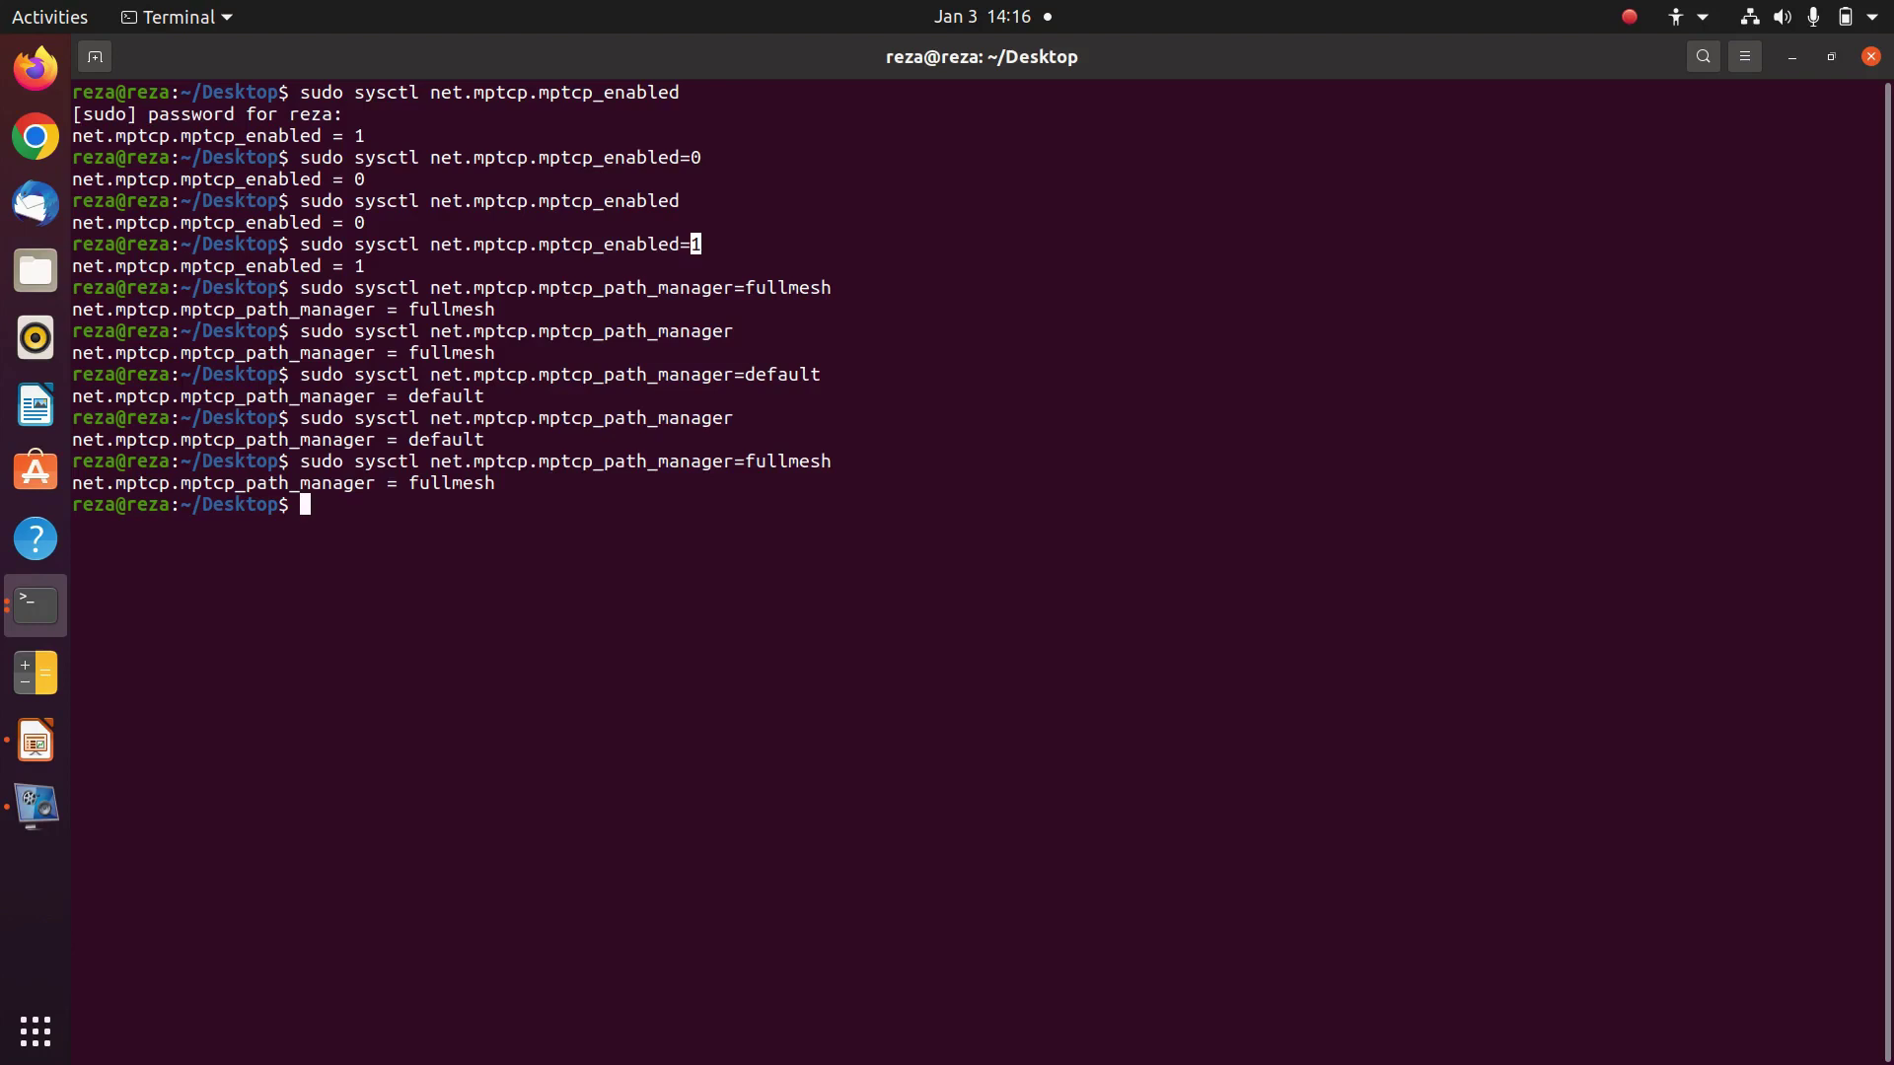
Write the word "scheduler" at the terminal prompt without running it.
text(scedu)
key(BackSpace)
key(BackSpace)
key(BackSpace)
text(he)
key(BackSpace)
key(BackSpace)
key(BackSpace)
key(BackSpace)
text(scheduler)
Switch to the LibreOffice Impress presentation 1234.pptx and show slide 3 with the scheduler diagram.
click(36, 742)
click(181, 524)
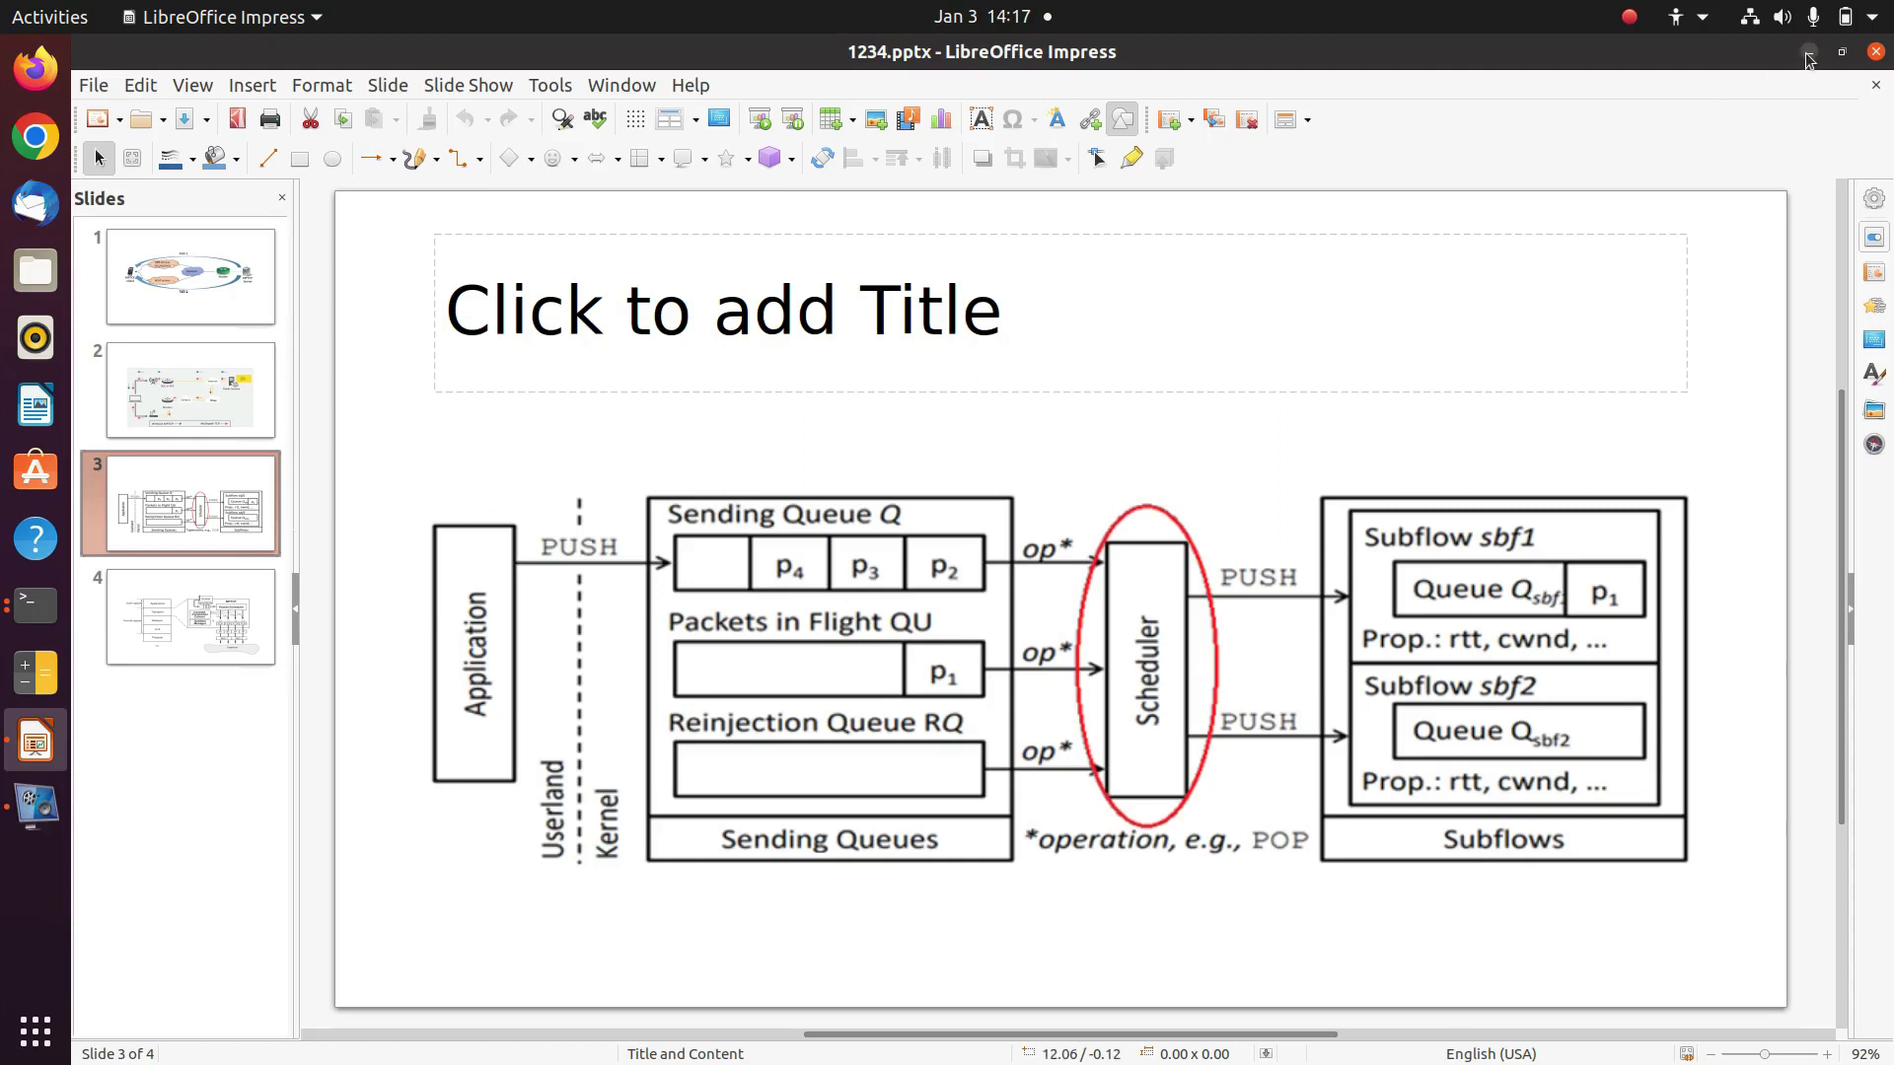
Return to the Terminal and clear the word "scheduler" from the prompt.
key(alt+Tab)
key(BackSpace)
key(BackSpace)
key(BackSpace)
key(BackSpace)
key(BackSpace)
key(BackSpace)
key(BackSpace)
key(BackSpace)
key(BackSpace)
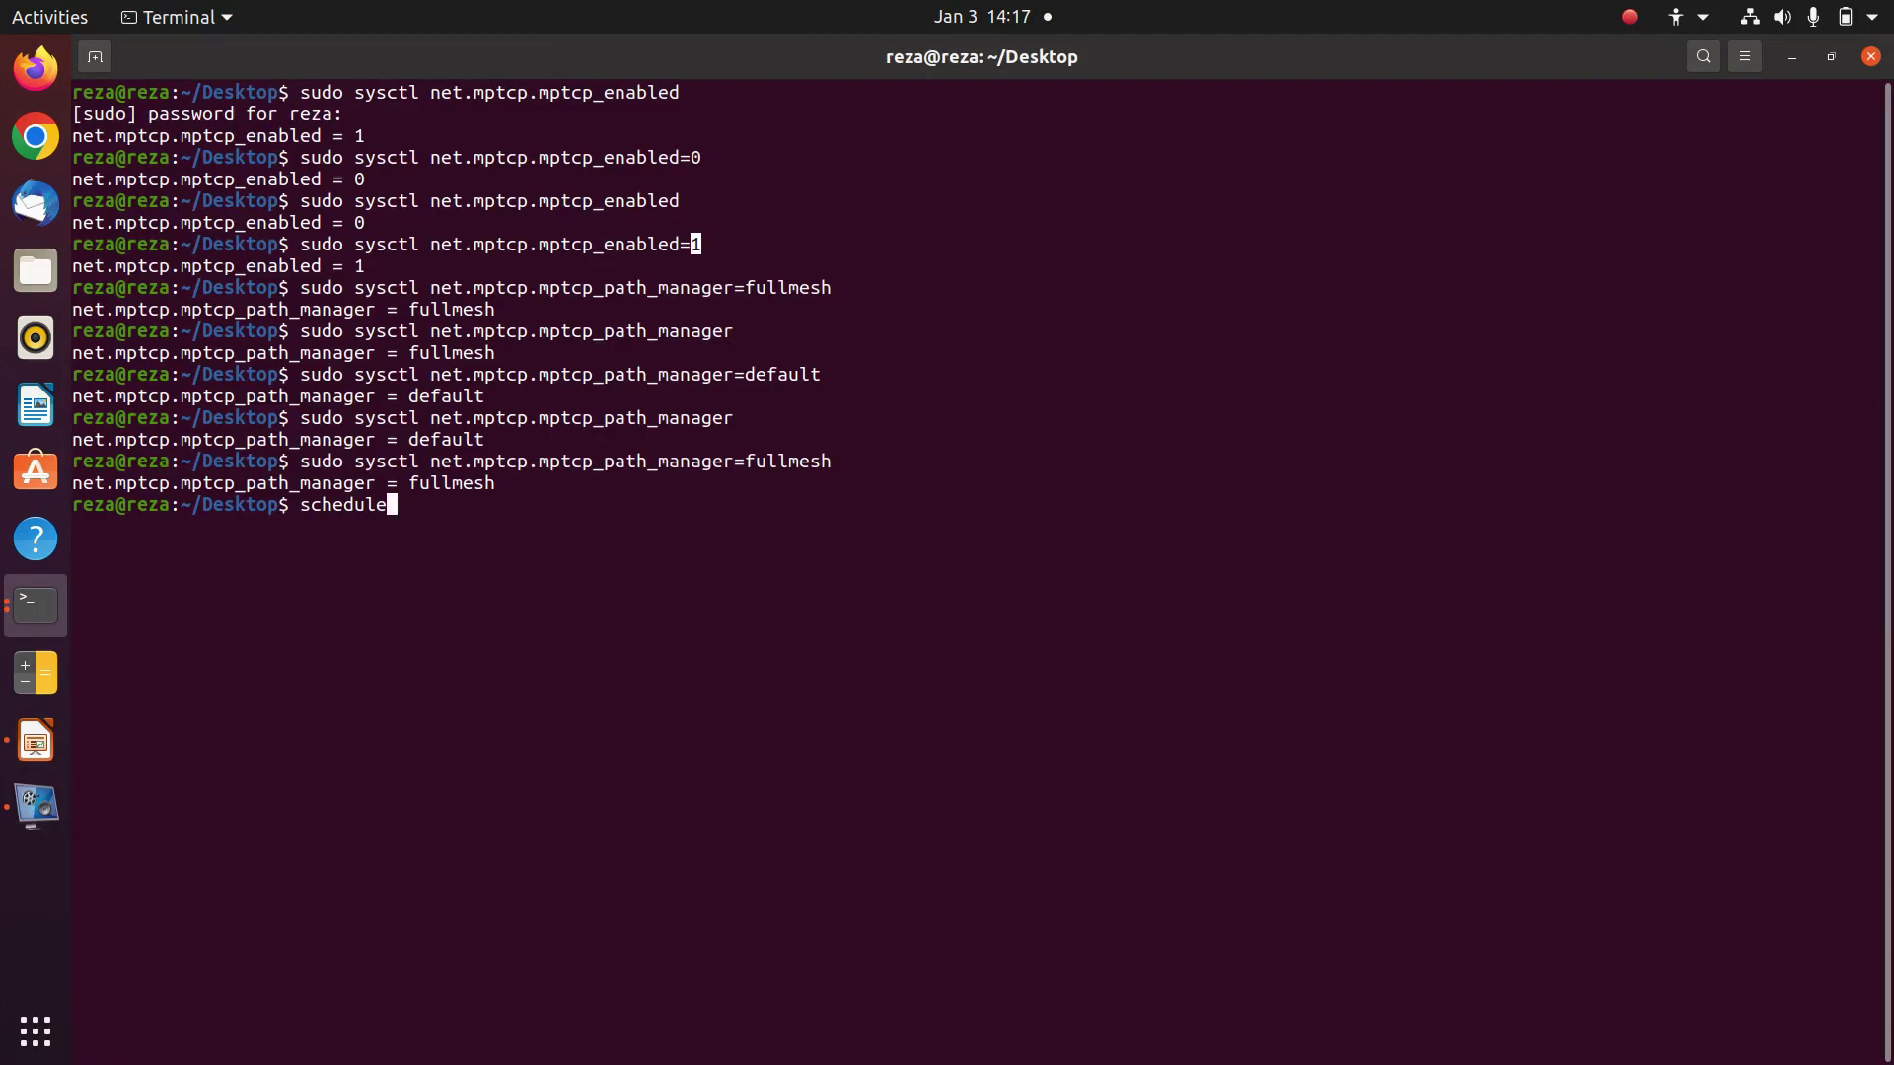
Write the scheduler names "default redundant roundrobin blest ECF" at the prompt without running the line.
text(de)
text(lt redundant )
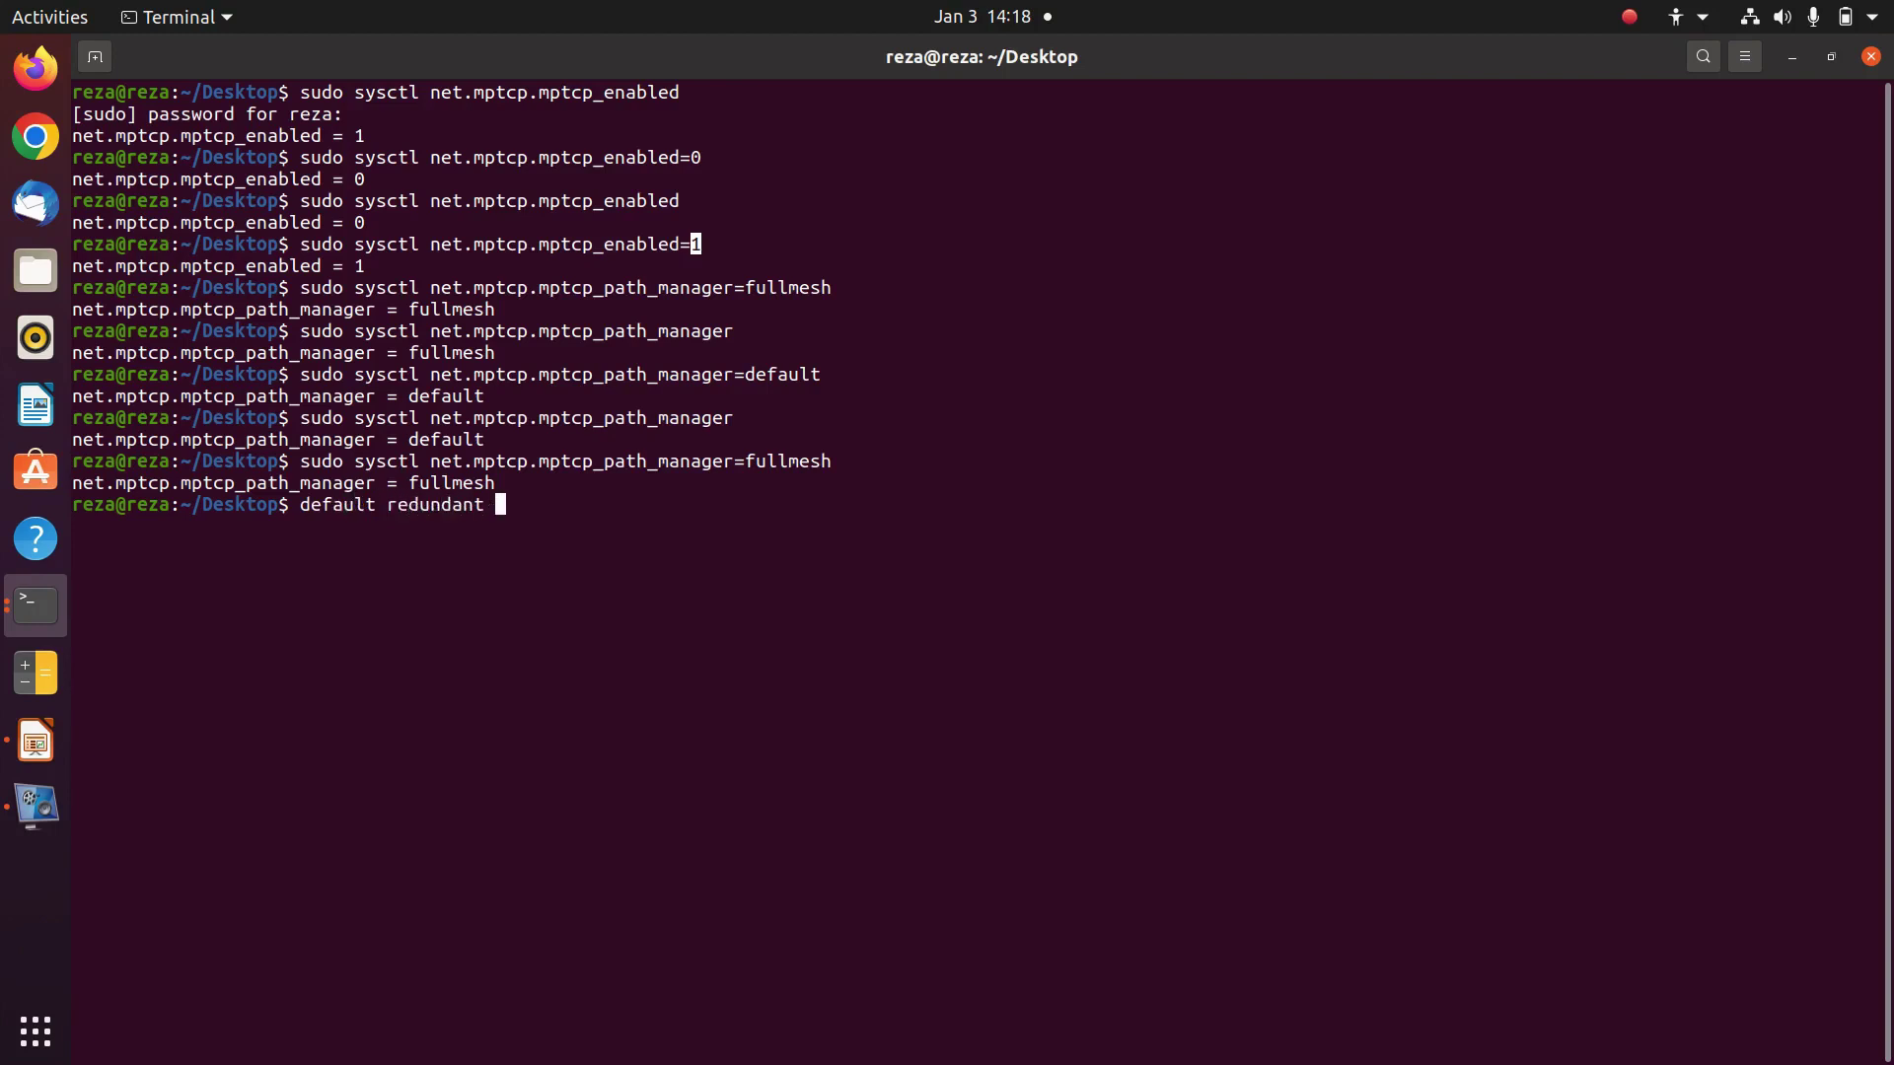
text(roundrobin blest )
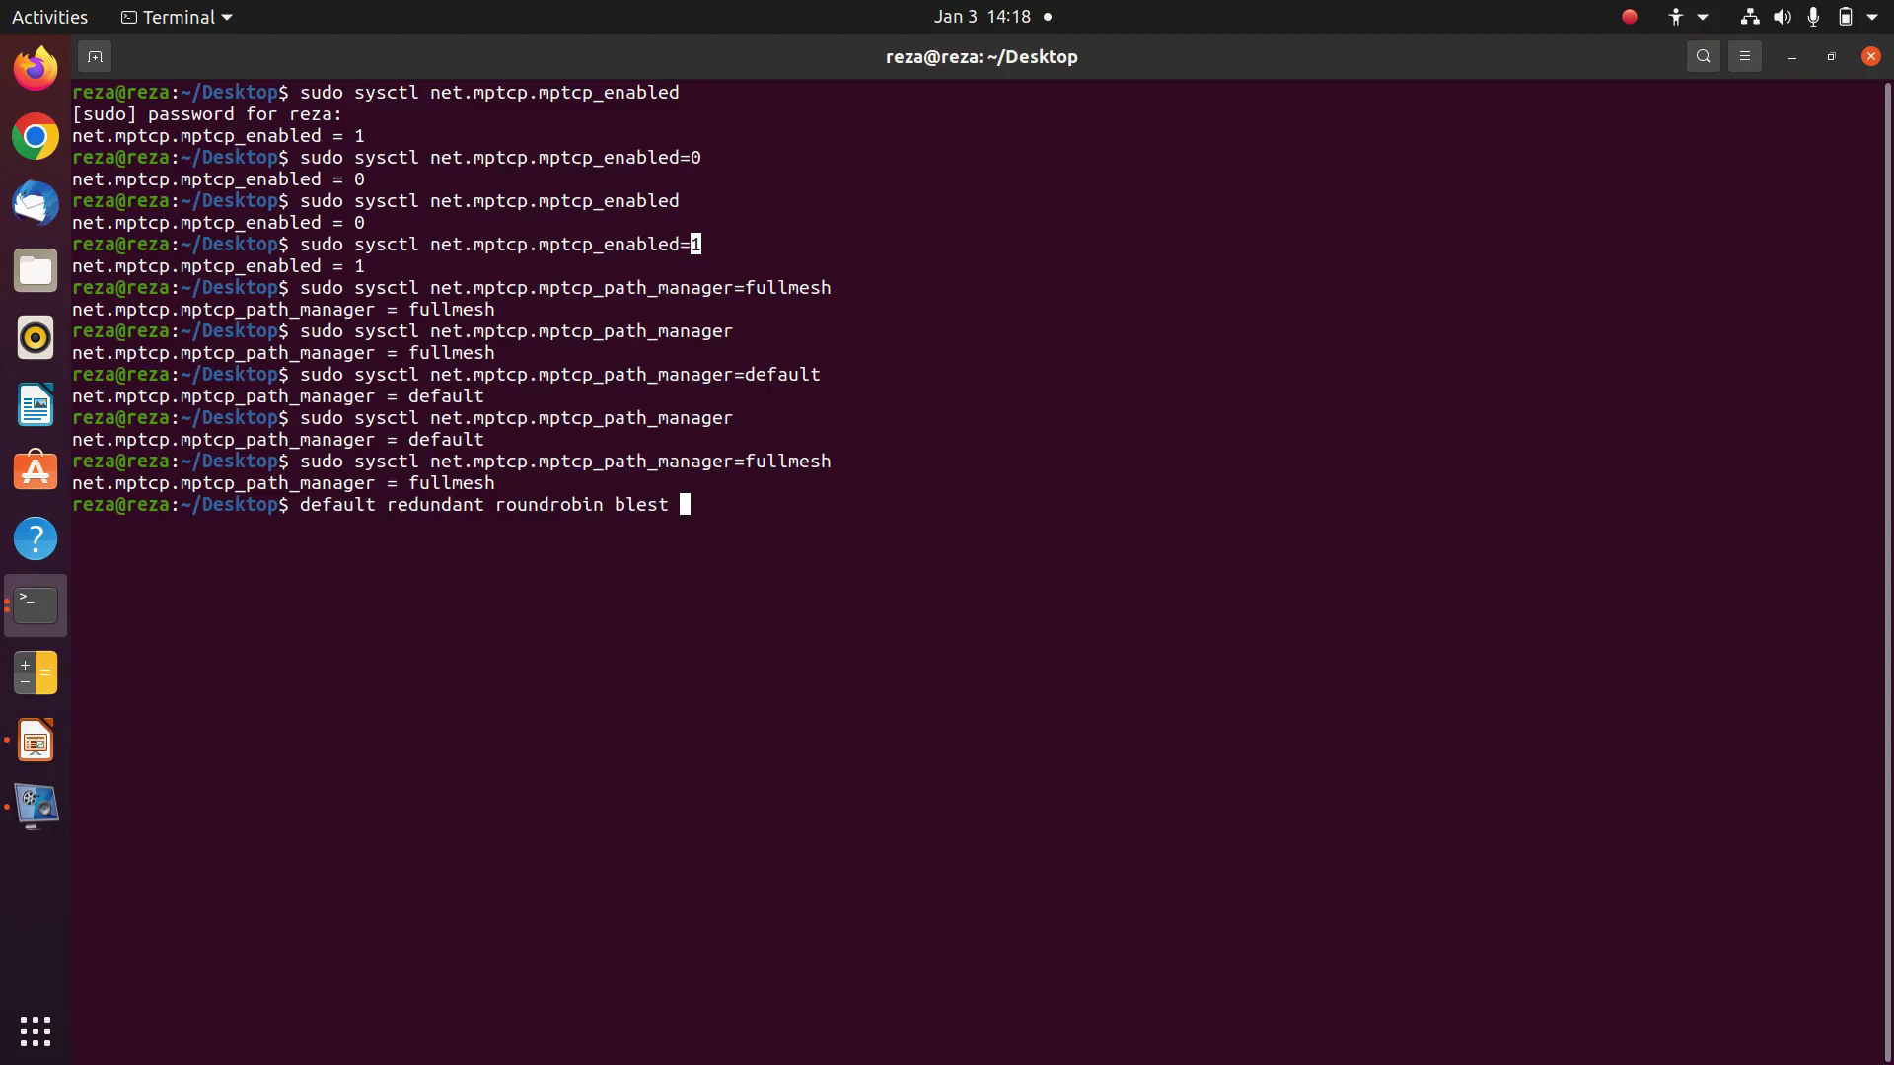
text(ECF)
Point out individual scheduler names in the written list by highlighting them, and cancel the prompt line.
click(622, 504)
click(679, 525)
drag(614, 505, 667, 505)
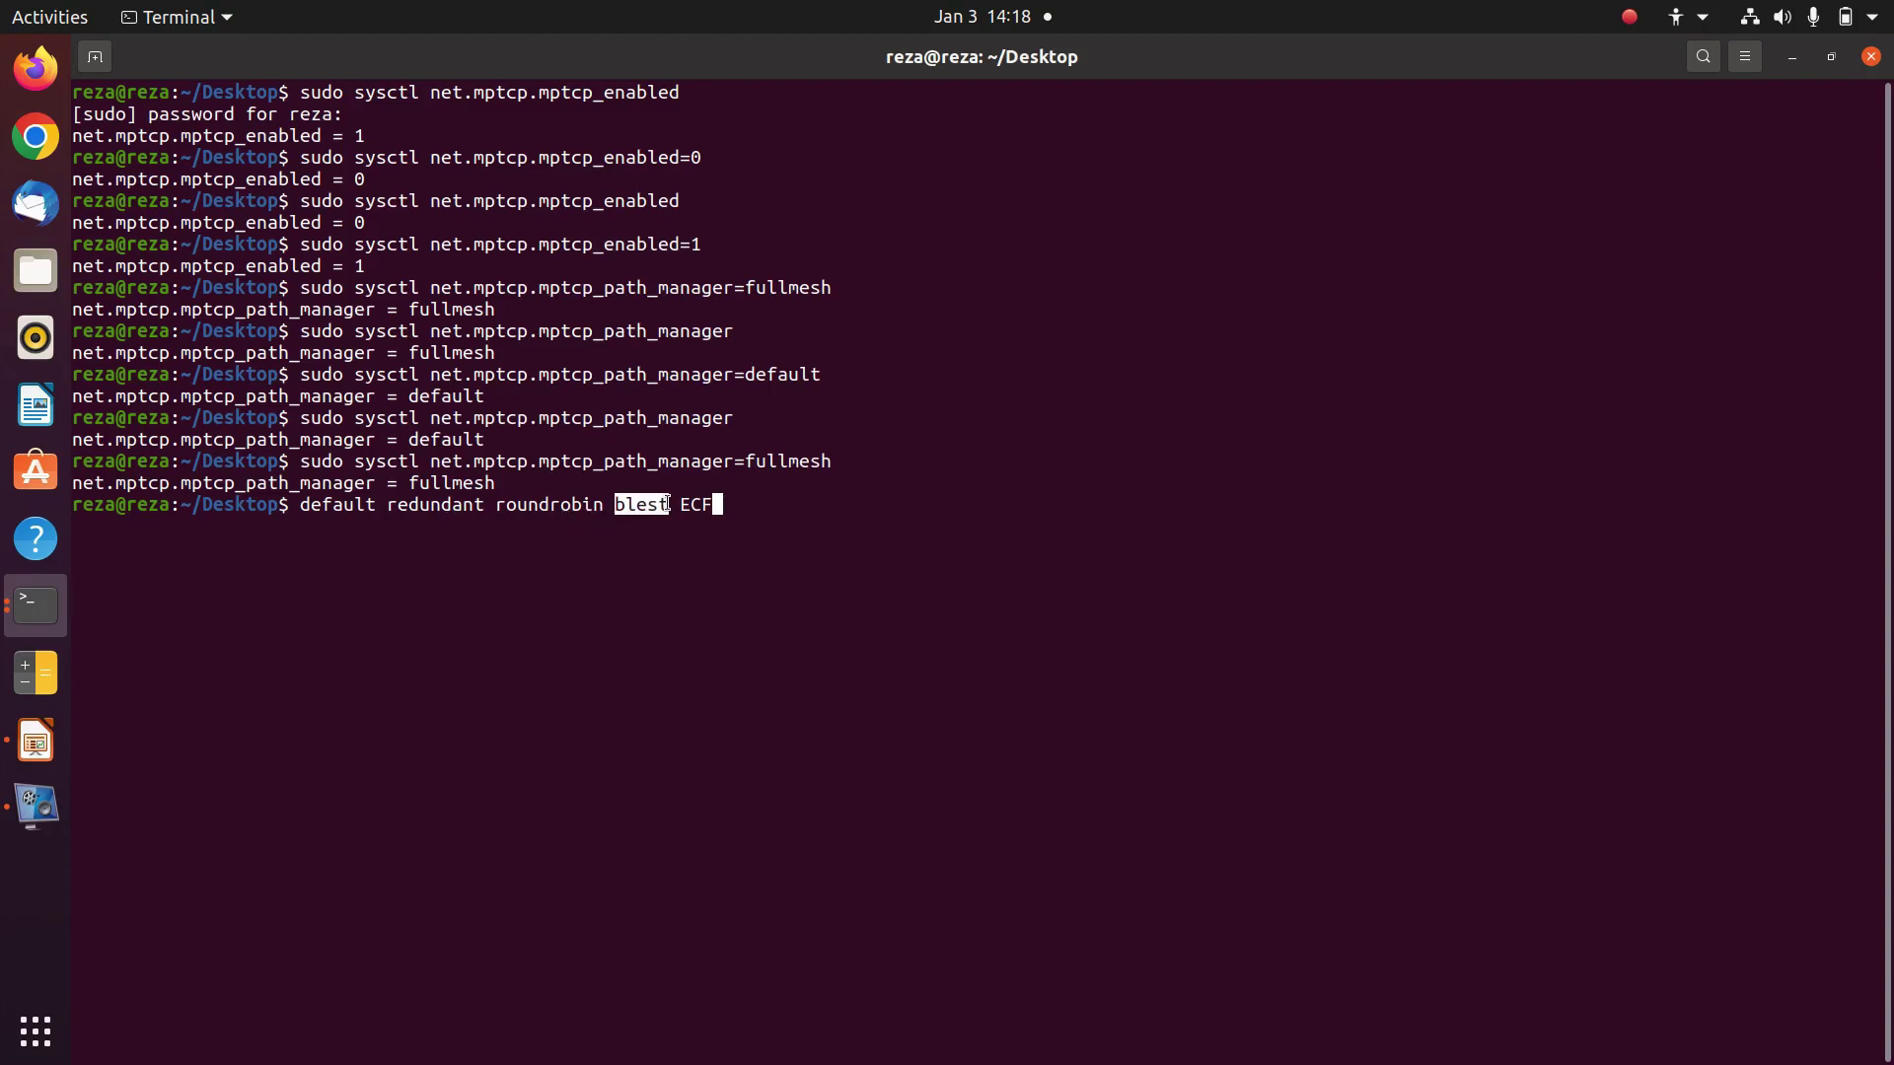
drag(680, 505, 703, 550)
click(710, 549)
triple_click(350, 511)
click(334, 508)
drag(408, 504, 428, 505)
click(543, 504)
key(ctrl+c)
Query the kernel setting net.mptcp.mptcp_scheduler with sudo sysctl.
text(sydo)
key(BackSpace)
key(BackSpace)
key(BackSpace)
text(udo)
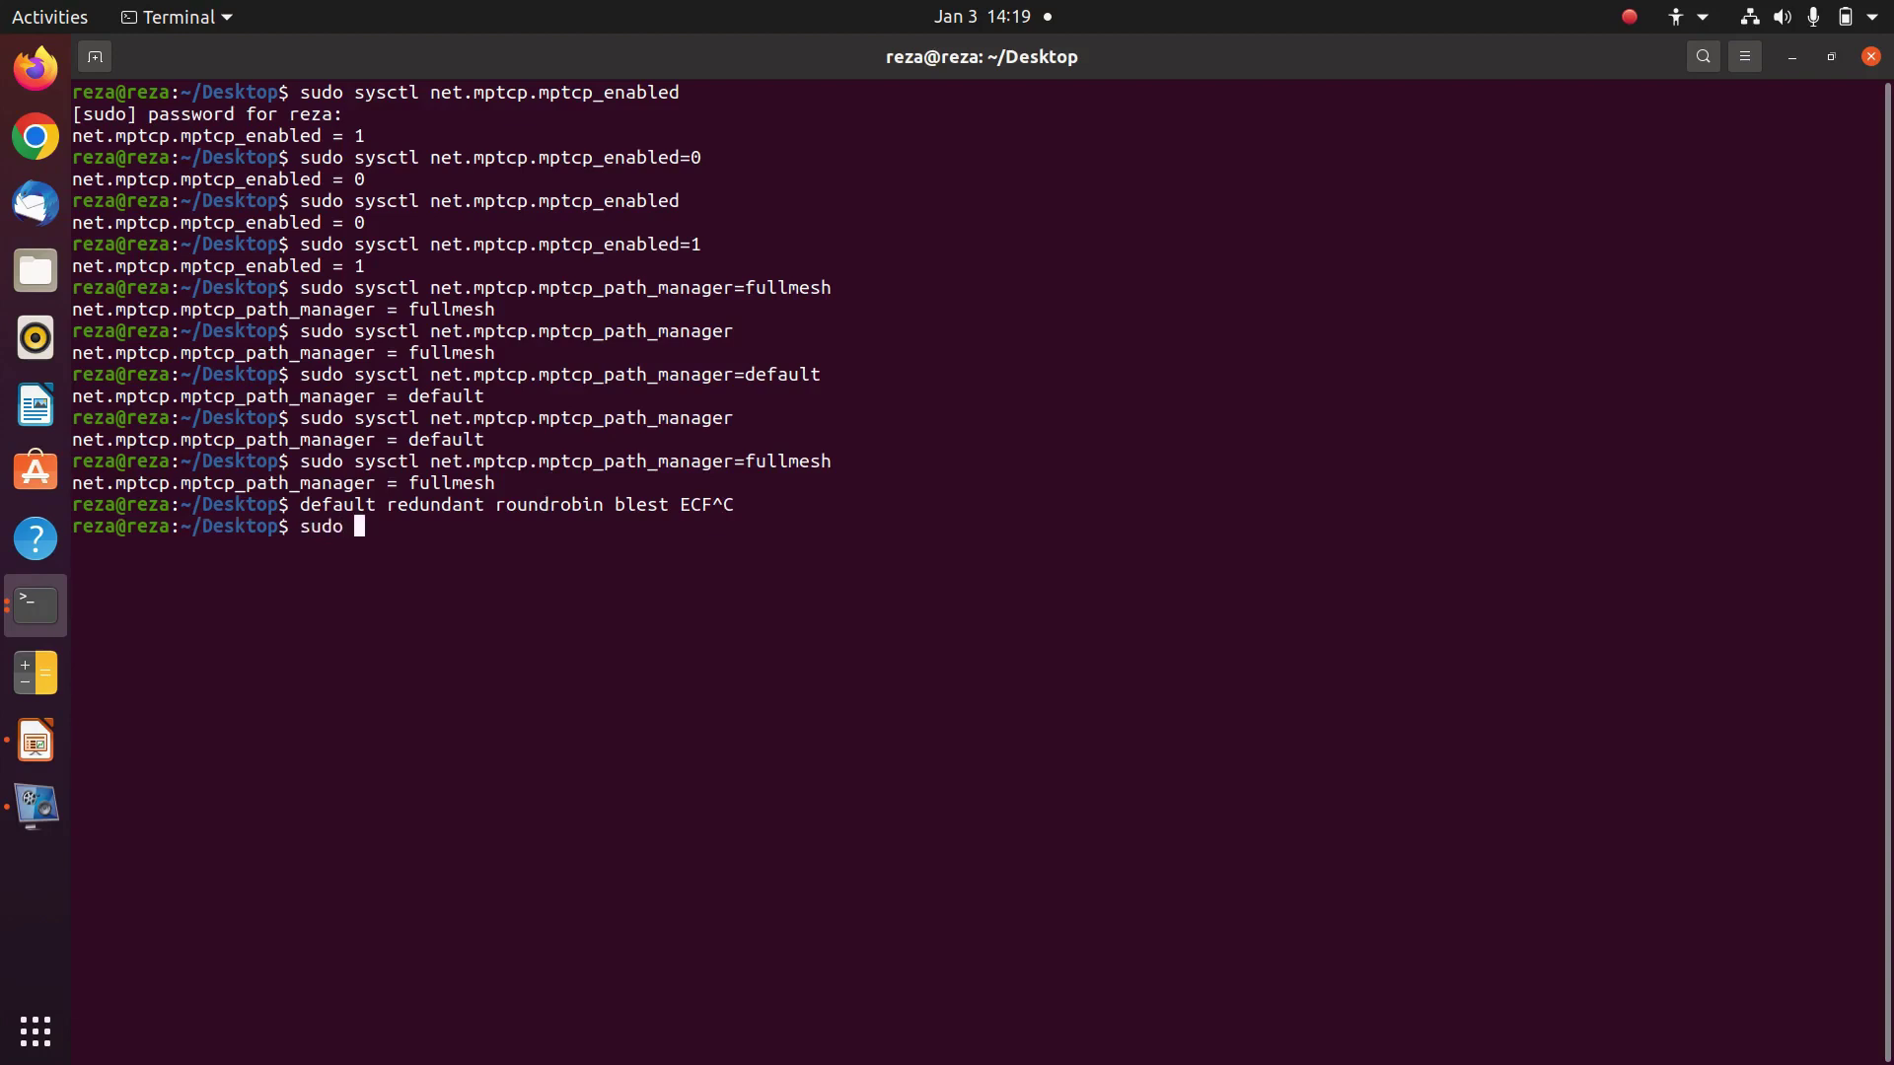
text( sysctl net.mptcp.mptcp_scheduler)
key(Return)
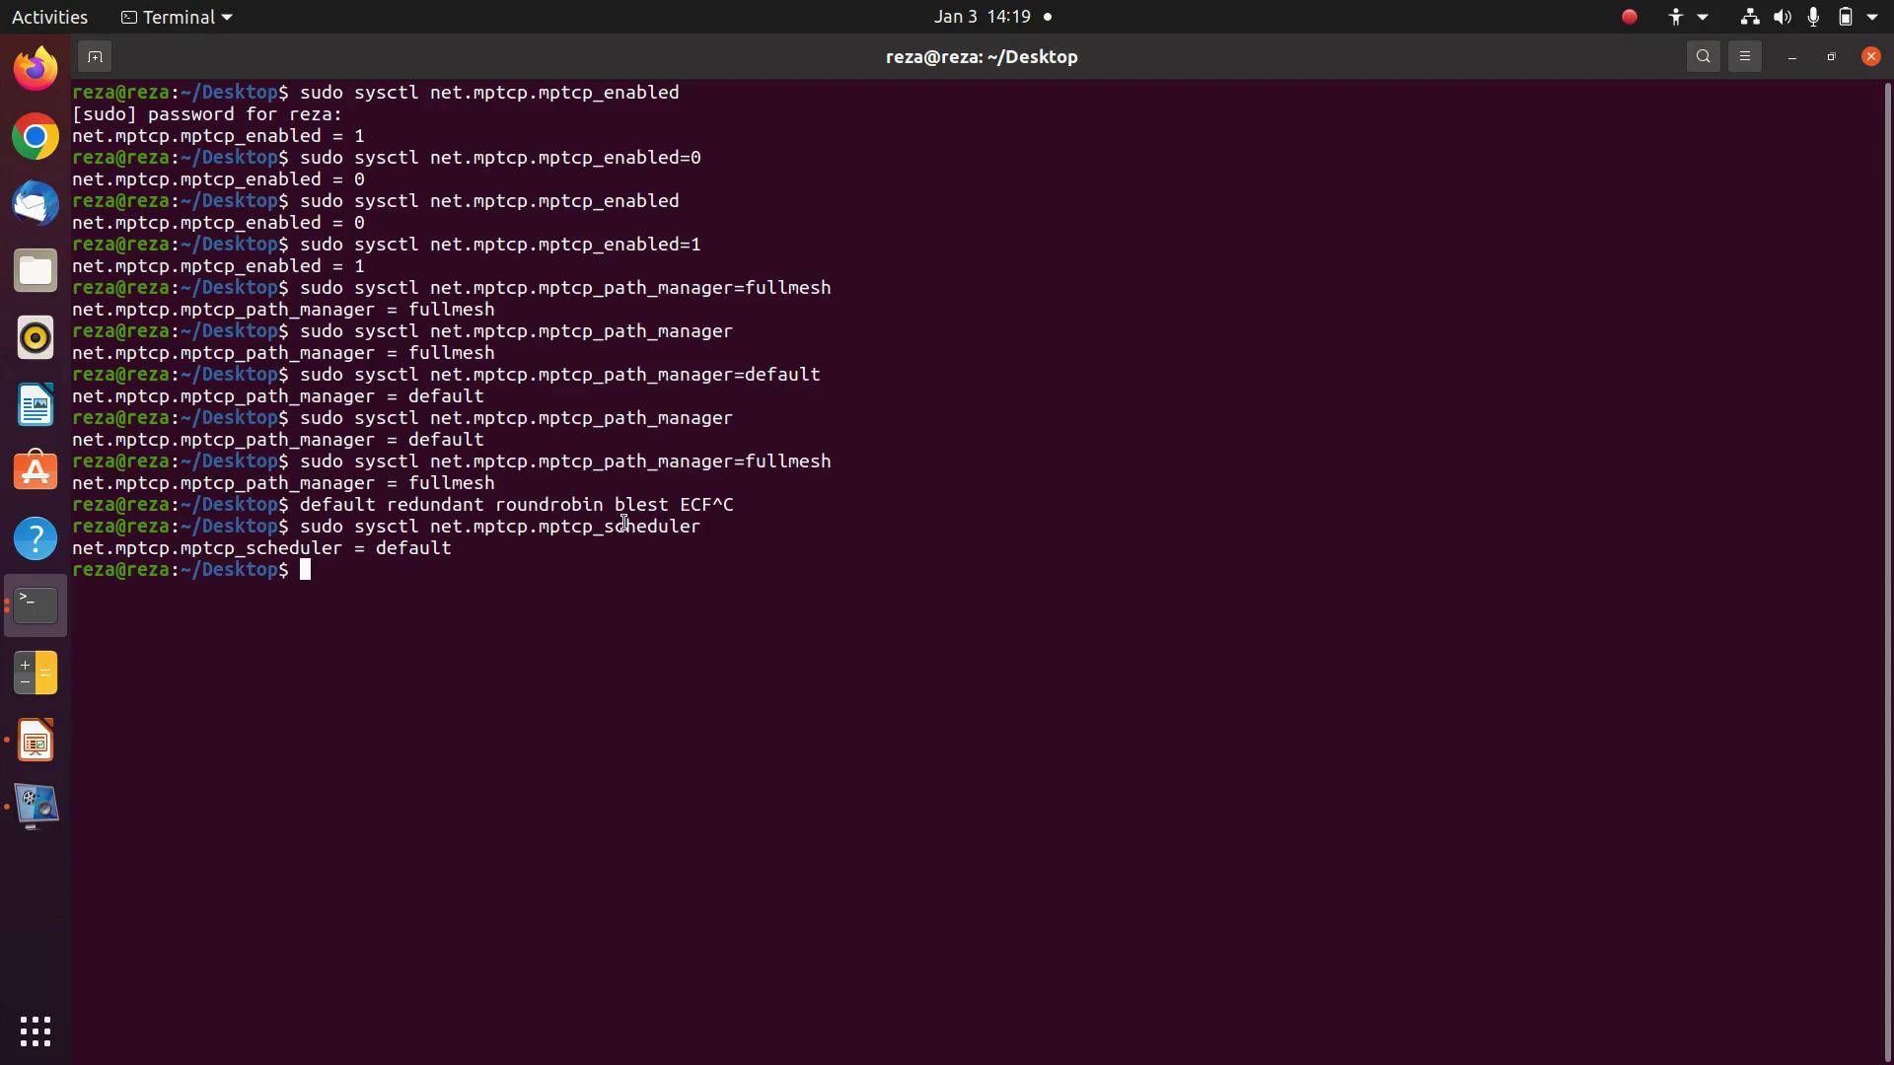
Highlight blest in the scheduler list and set net.mptcp.mptcp_scheduler to blest with sudo sysctl.
drag(617, 504, 663, 504)
key(Up)
key(BackSpace)
text(=blest)
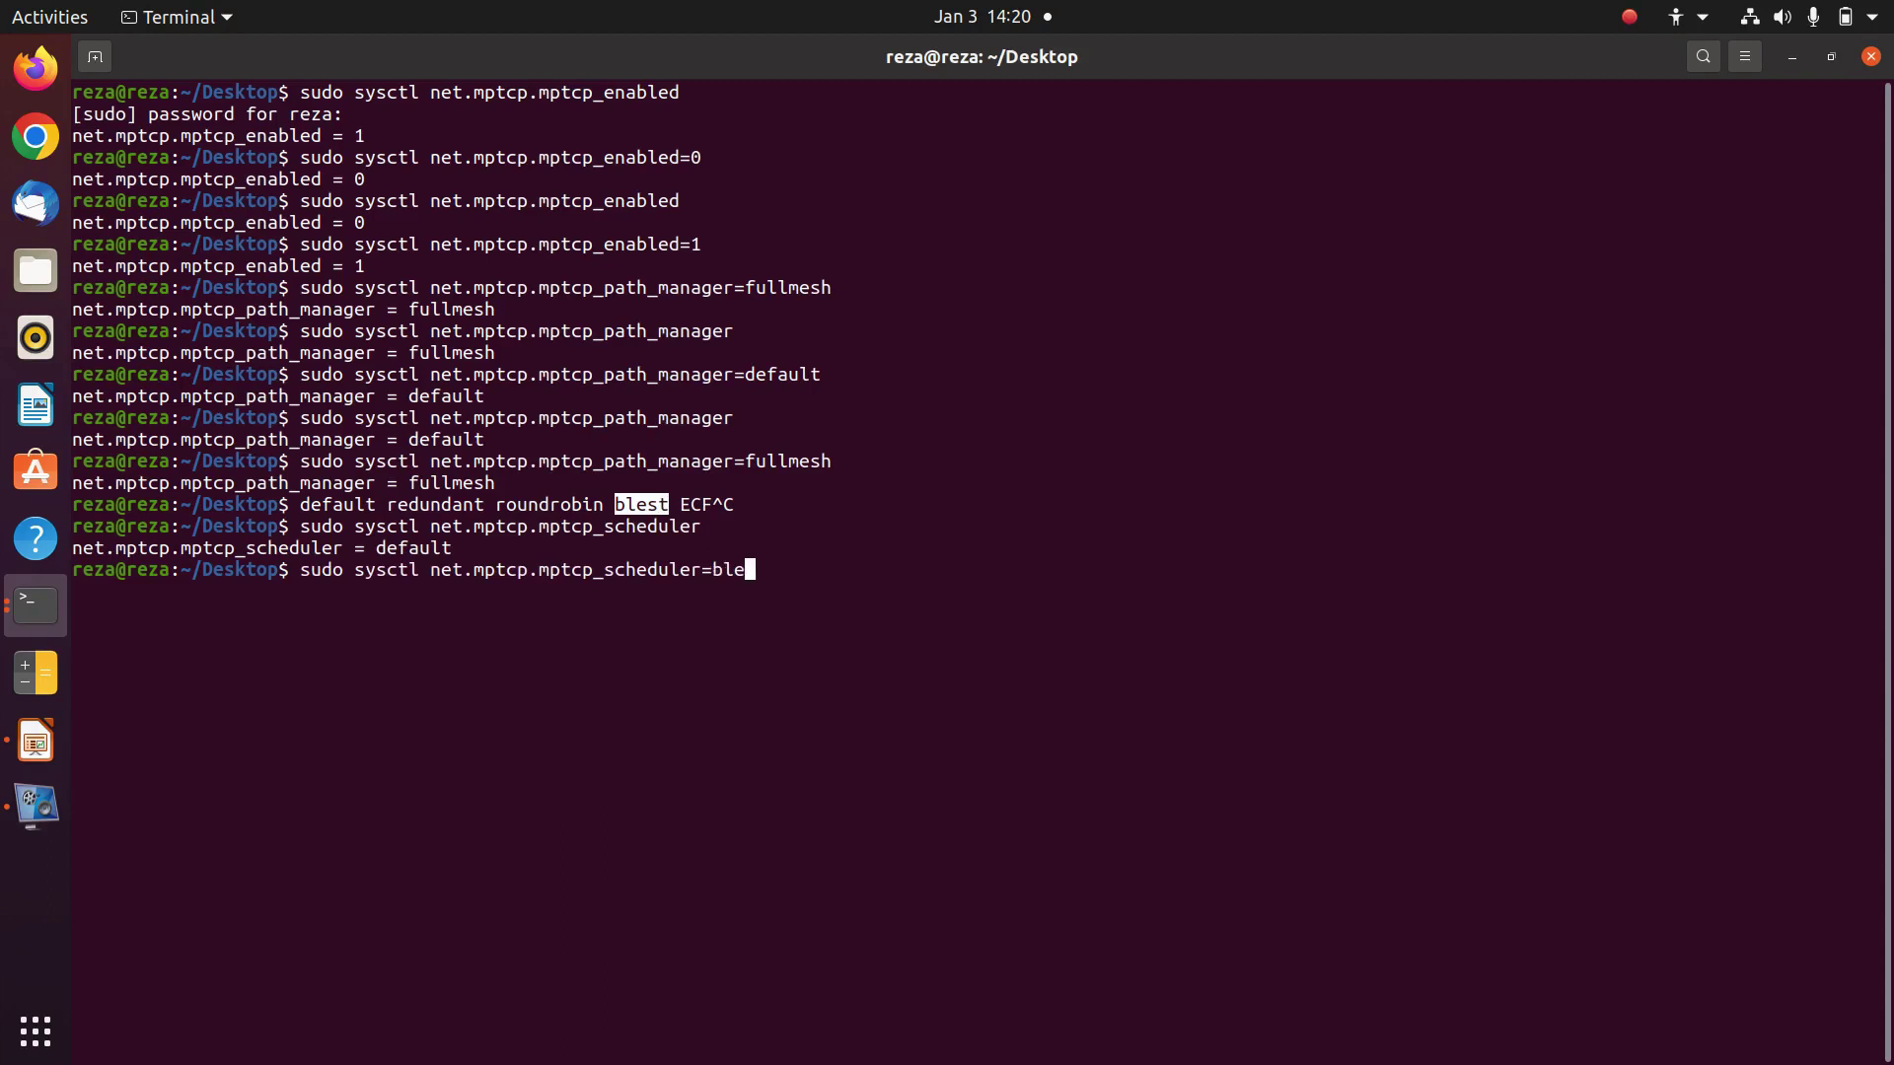
key(Return)
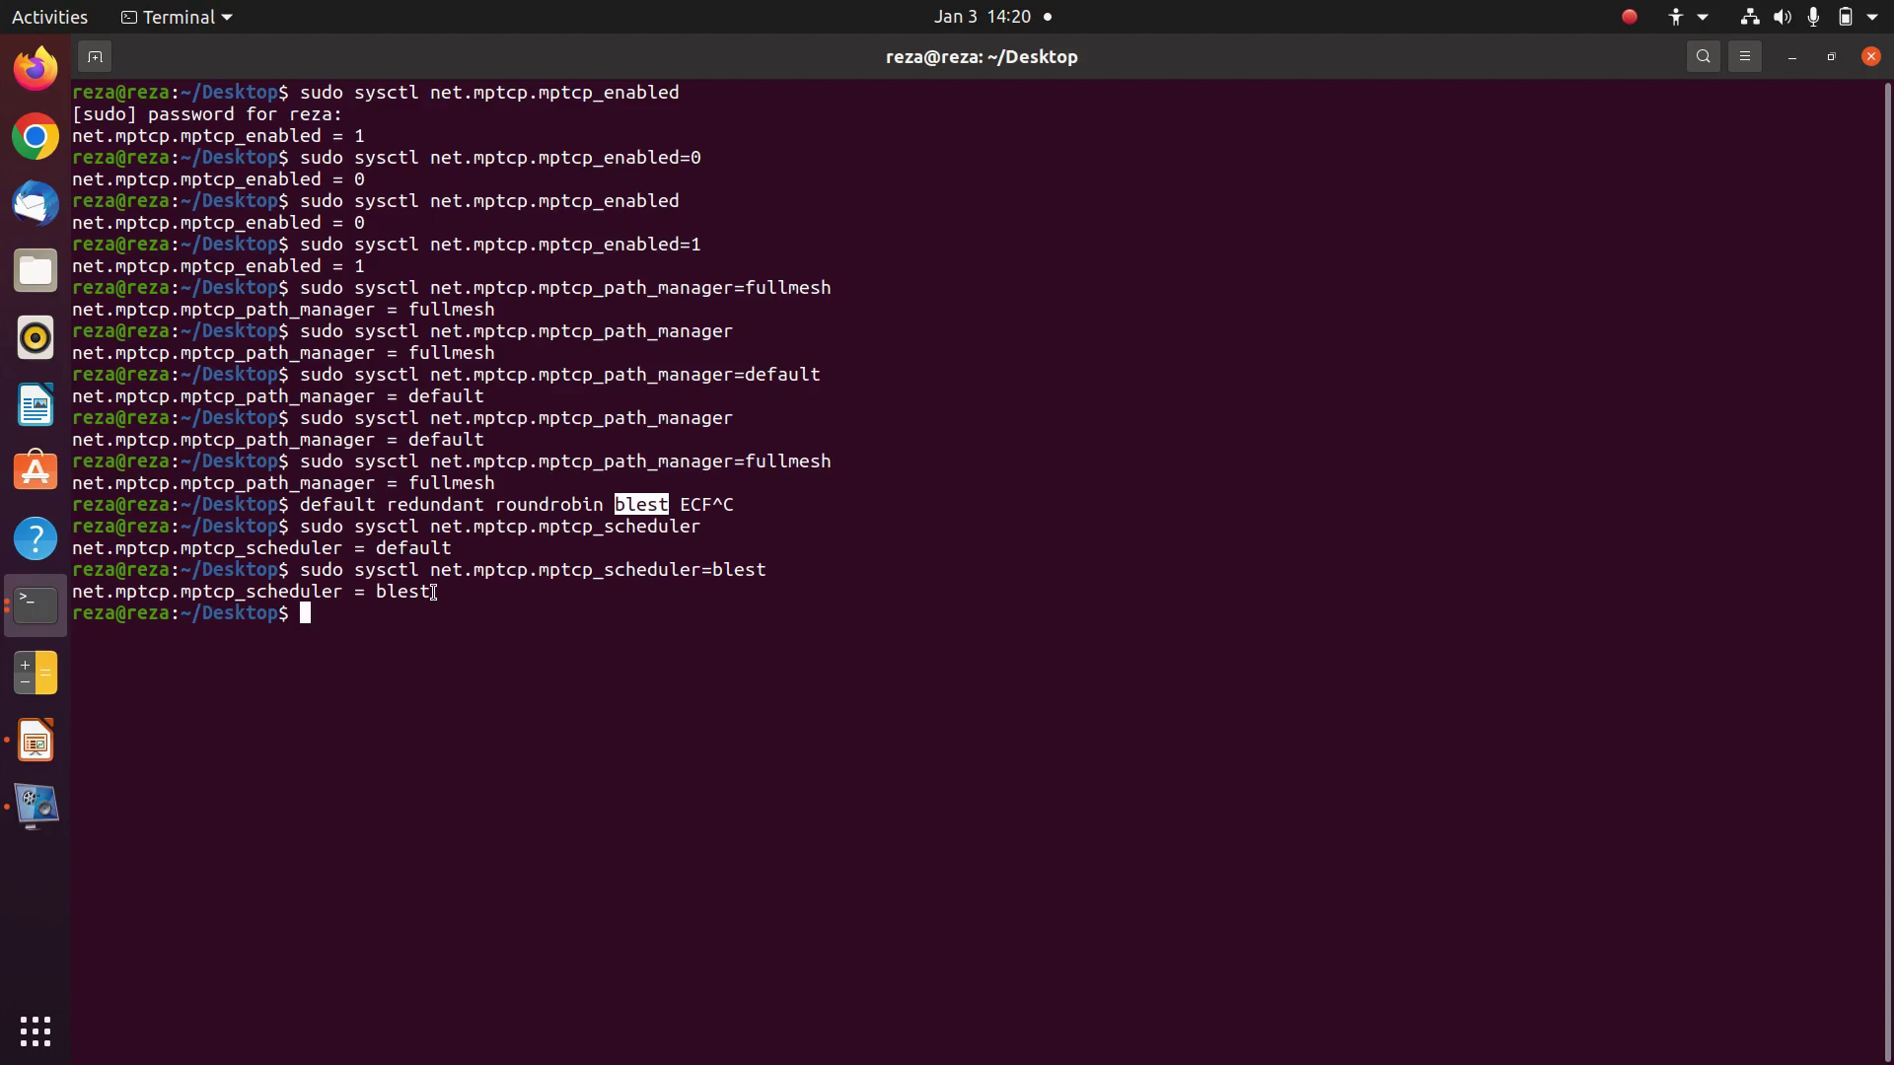
Load the mptcp_blest kernel module with sudo modprobe -v and rerun the sysctl command assigning blest to net.mptcp.mptcp_scheduler.
text(sudo modprobe -v )
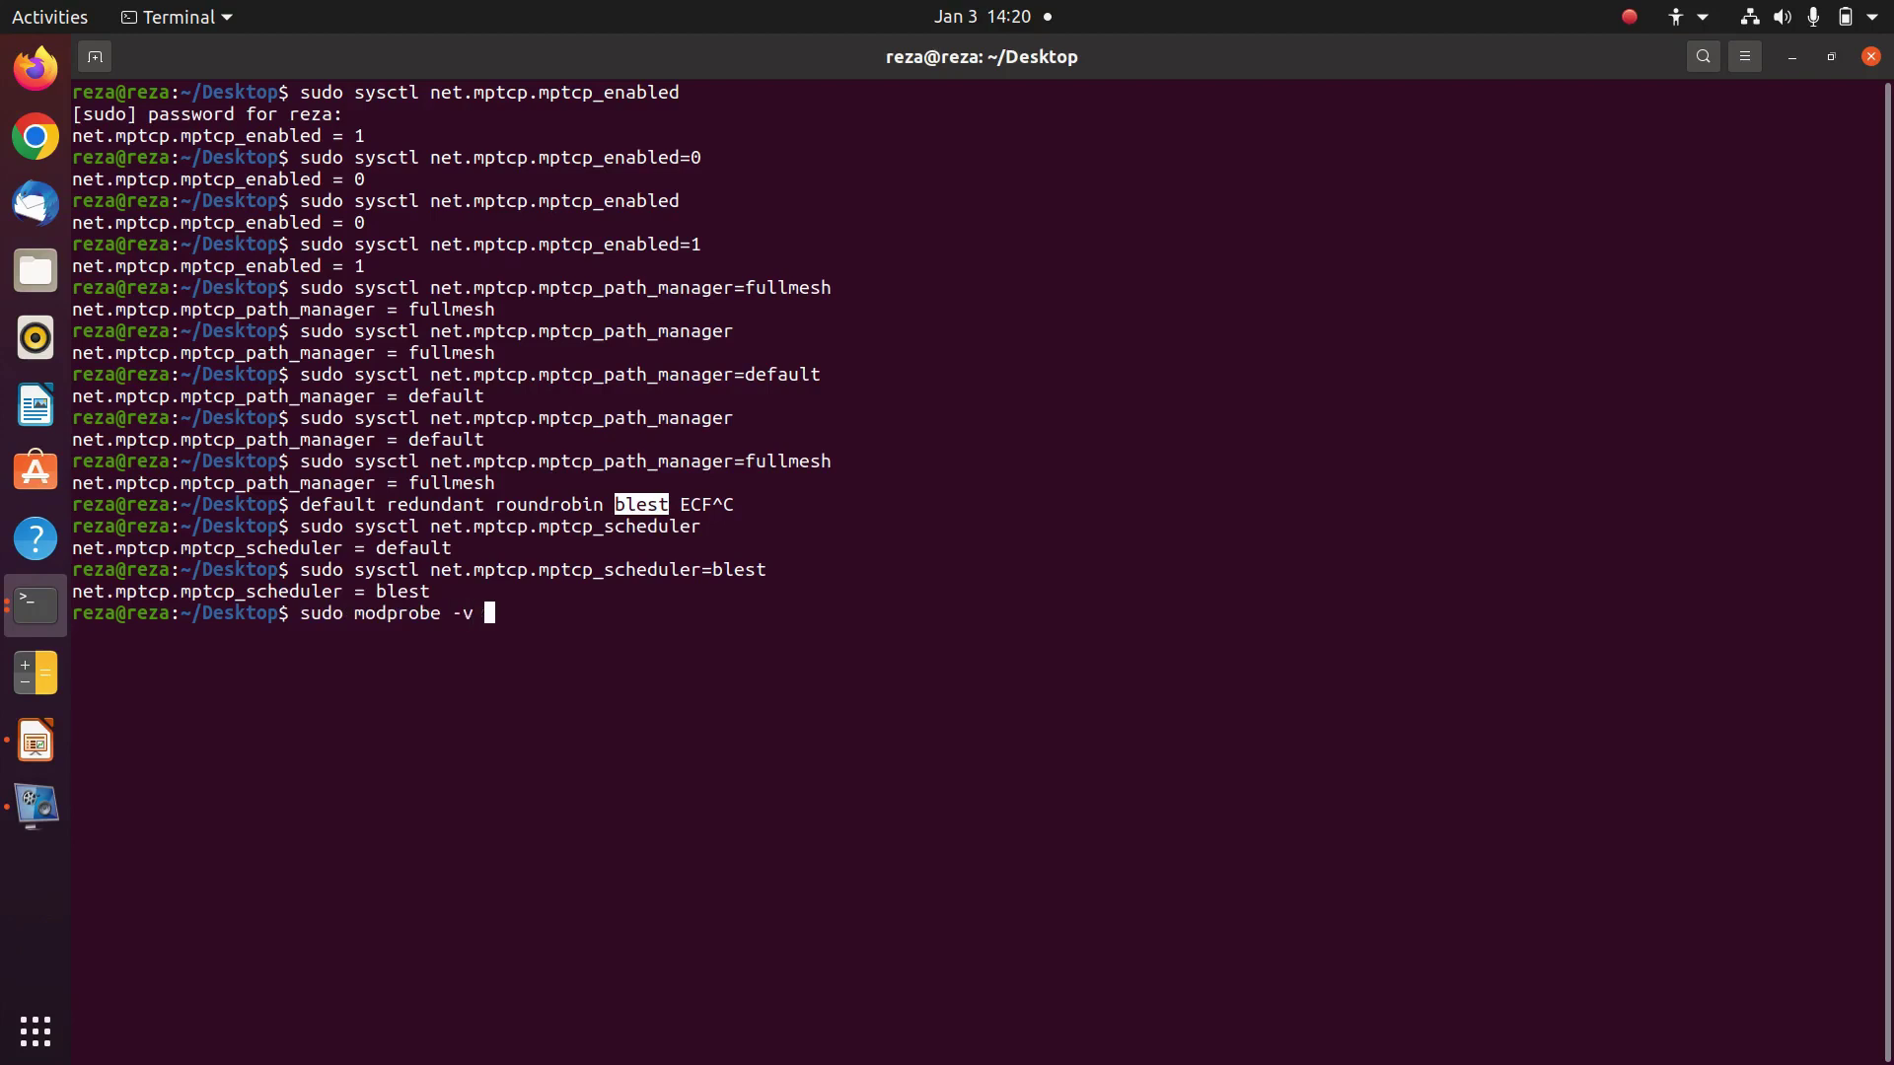
text(mptcp_blest)
key(Return)
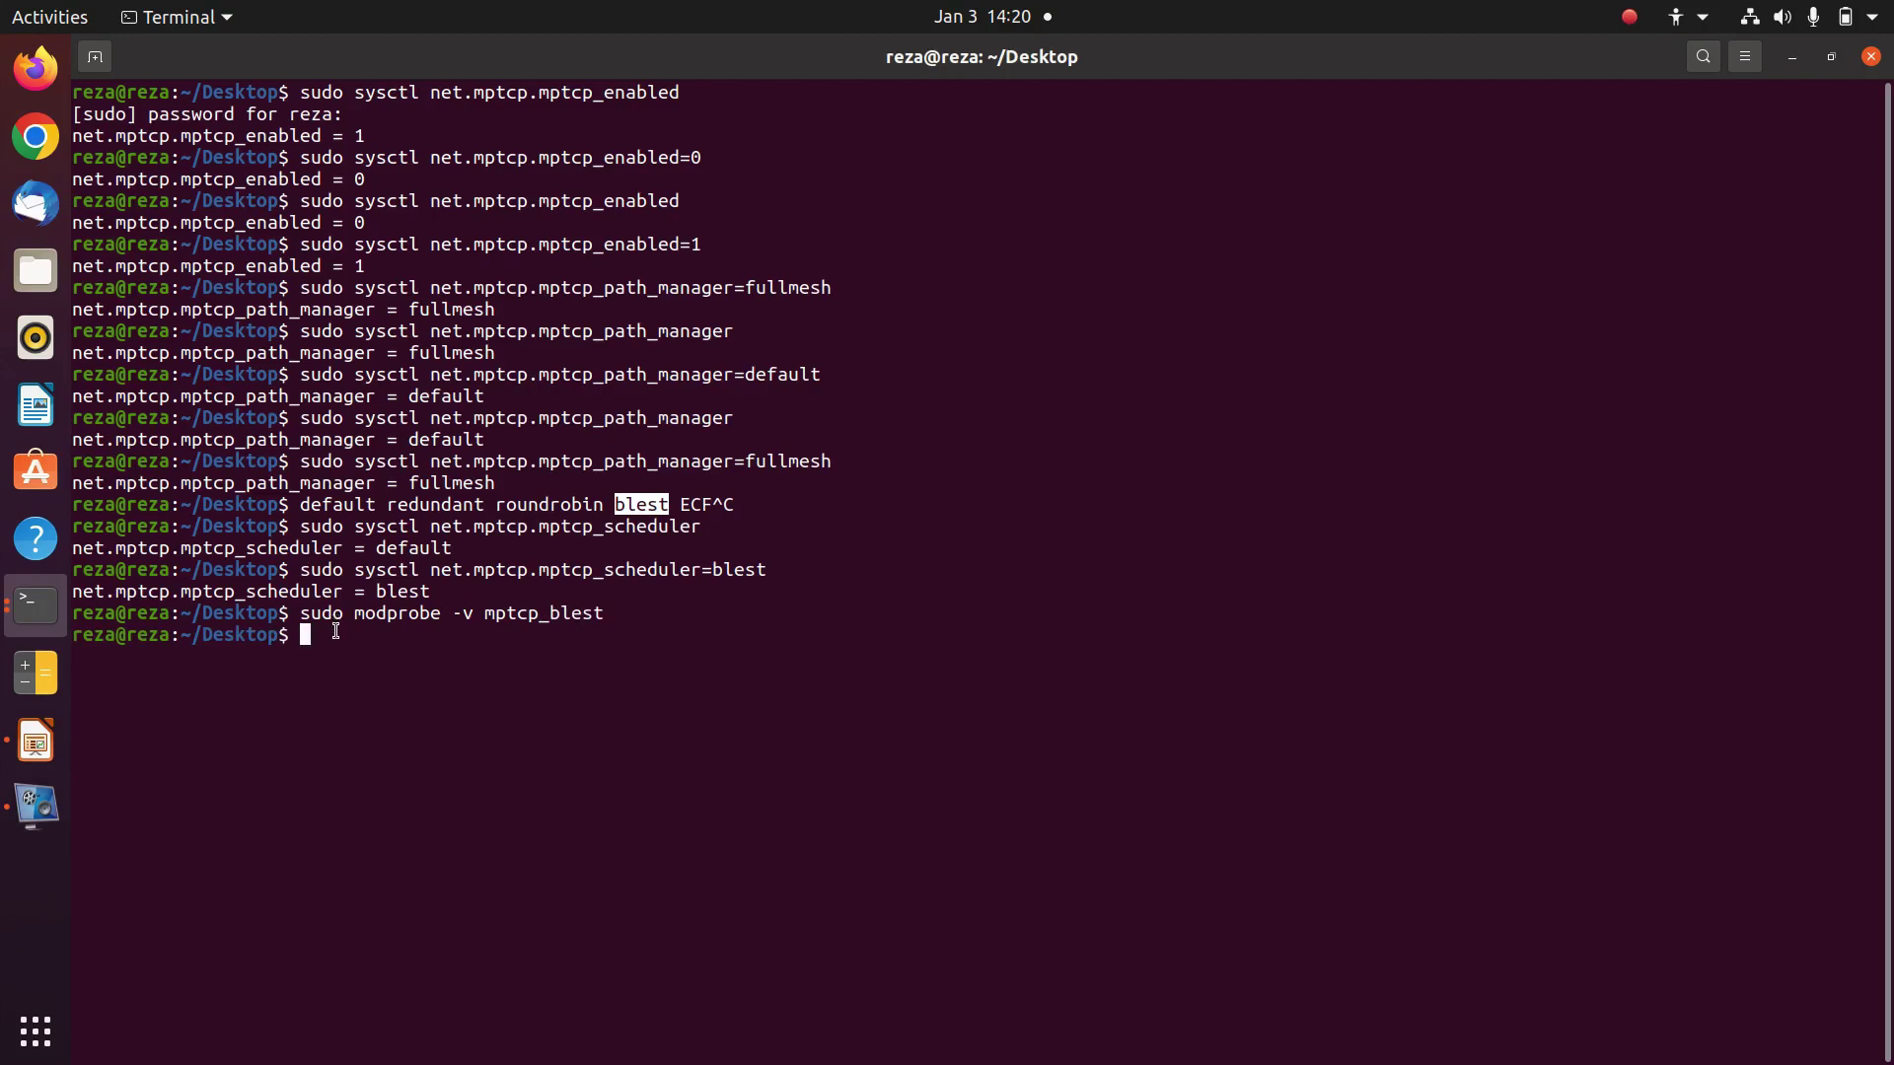
key(Up)
key(Up)
key(Return)
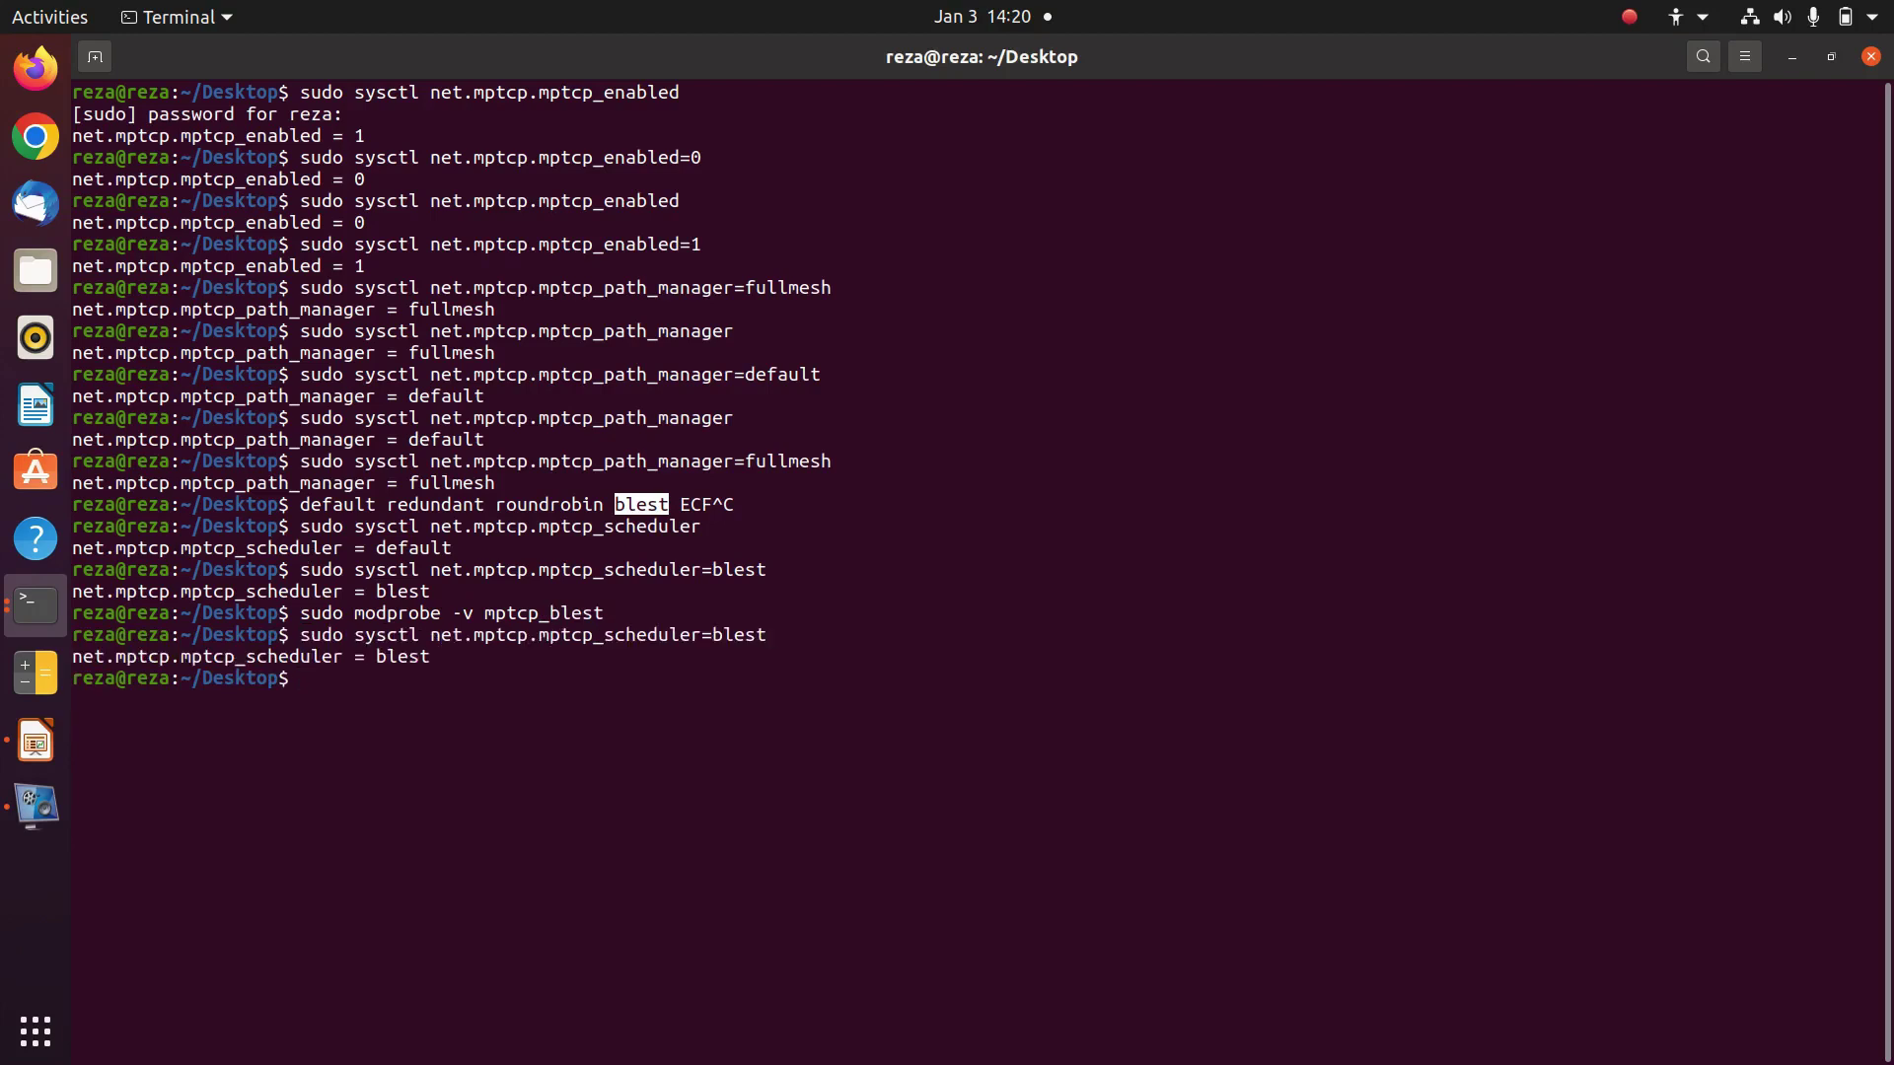
Query net.mptcp.mptcp_scheduler again by removing the assigned value from the previous sysctl command.
key(Up)
key(BackSpace)
key(BackSpace)
key(BackSpace)
key(BackSpace)
key(BackSpace)
key(BackSpace)
key(BackSpace)
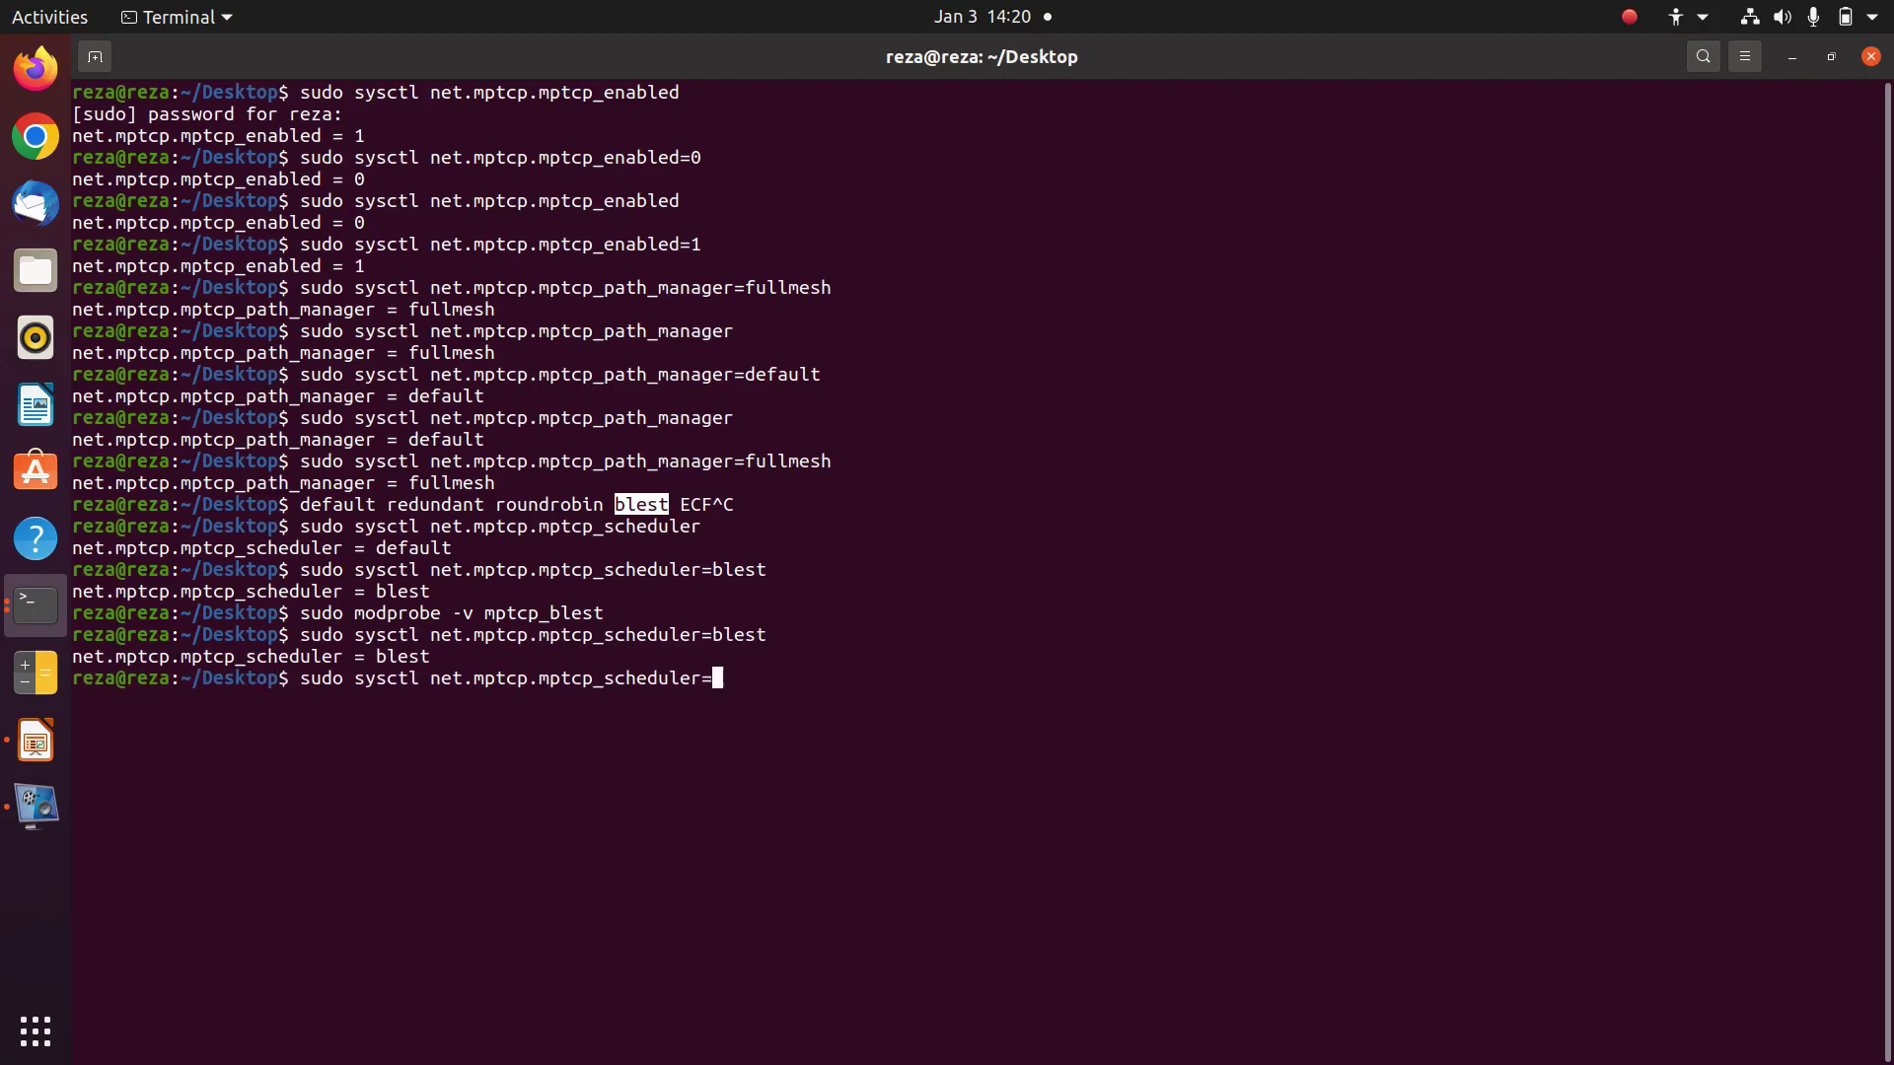
text(r)
key(Return)
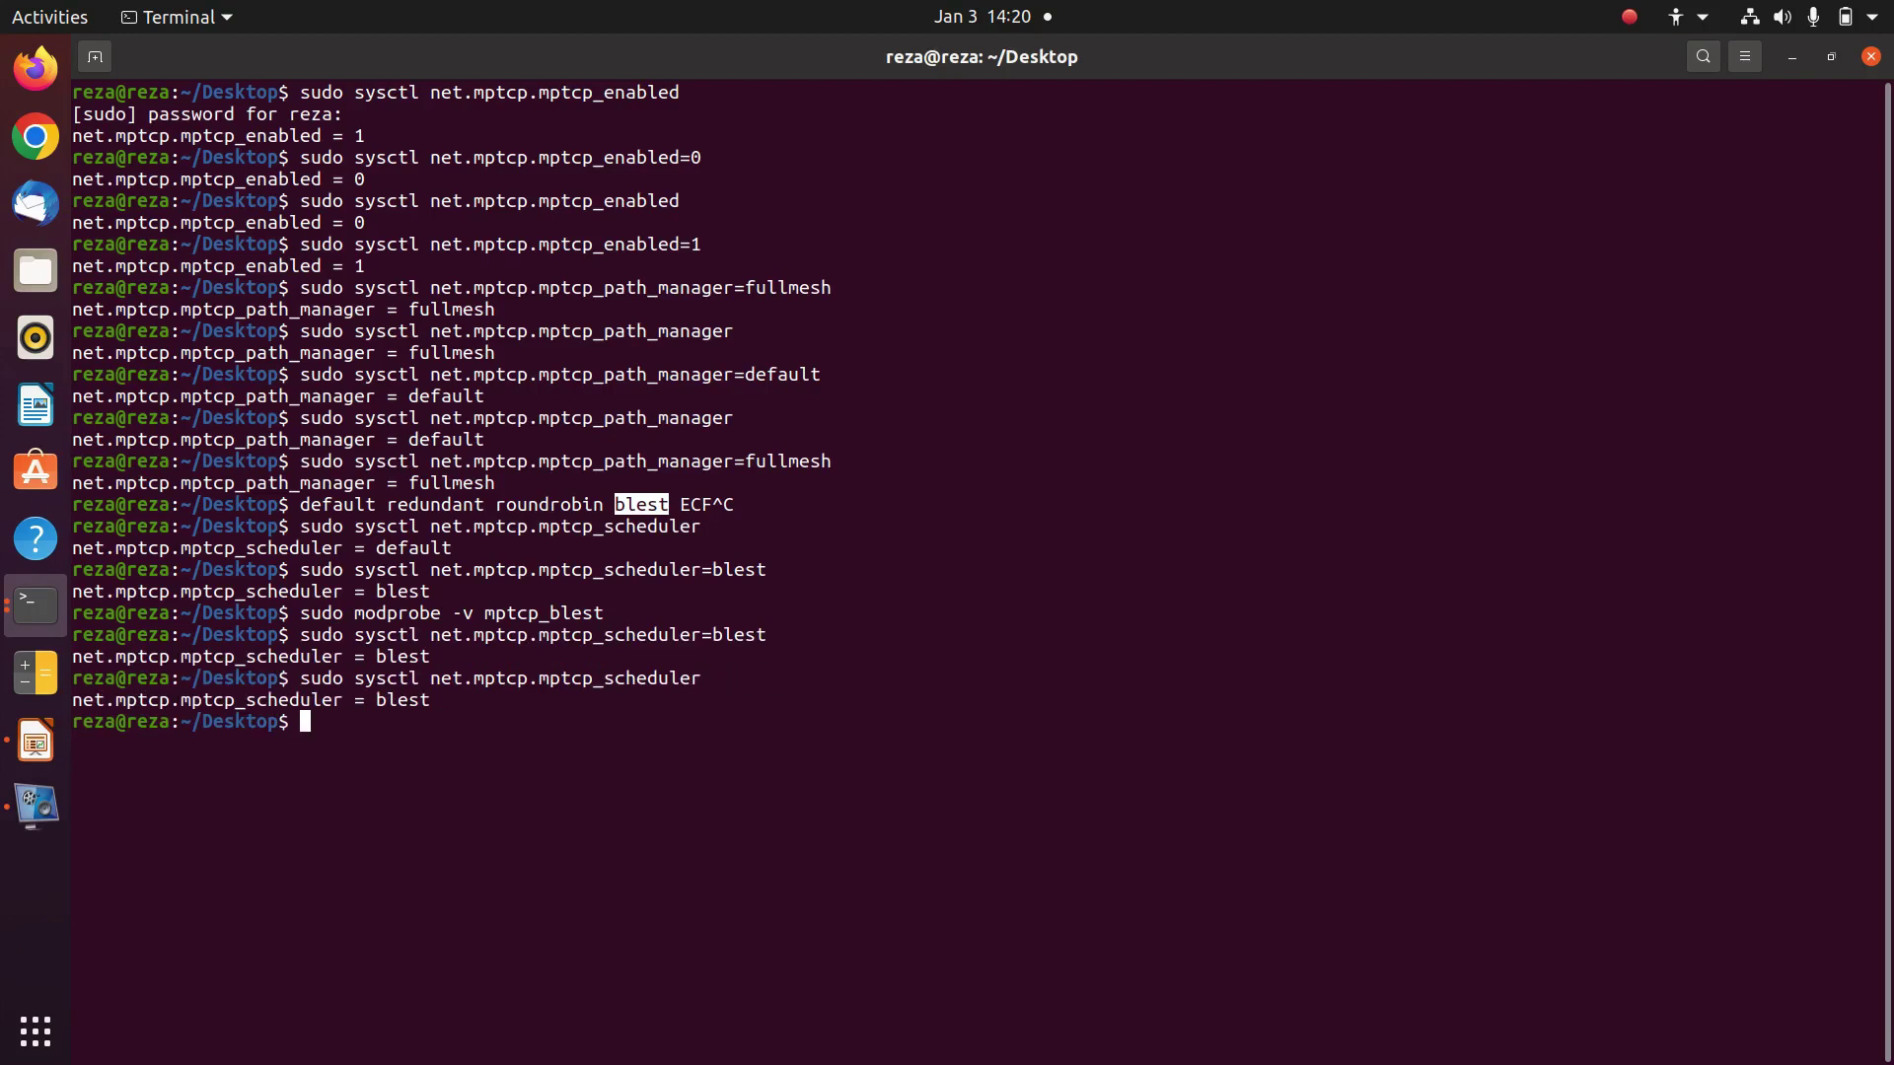
Set net.mptcp.mptcp_scheduler to ecf with sudo sysctl.
key(Up)
key(Up)
key(BackSpace)
key(BackSpace)
key(BackSpace)
key(BackSpace)
key(BackSpace)
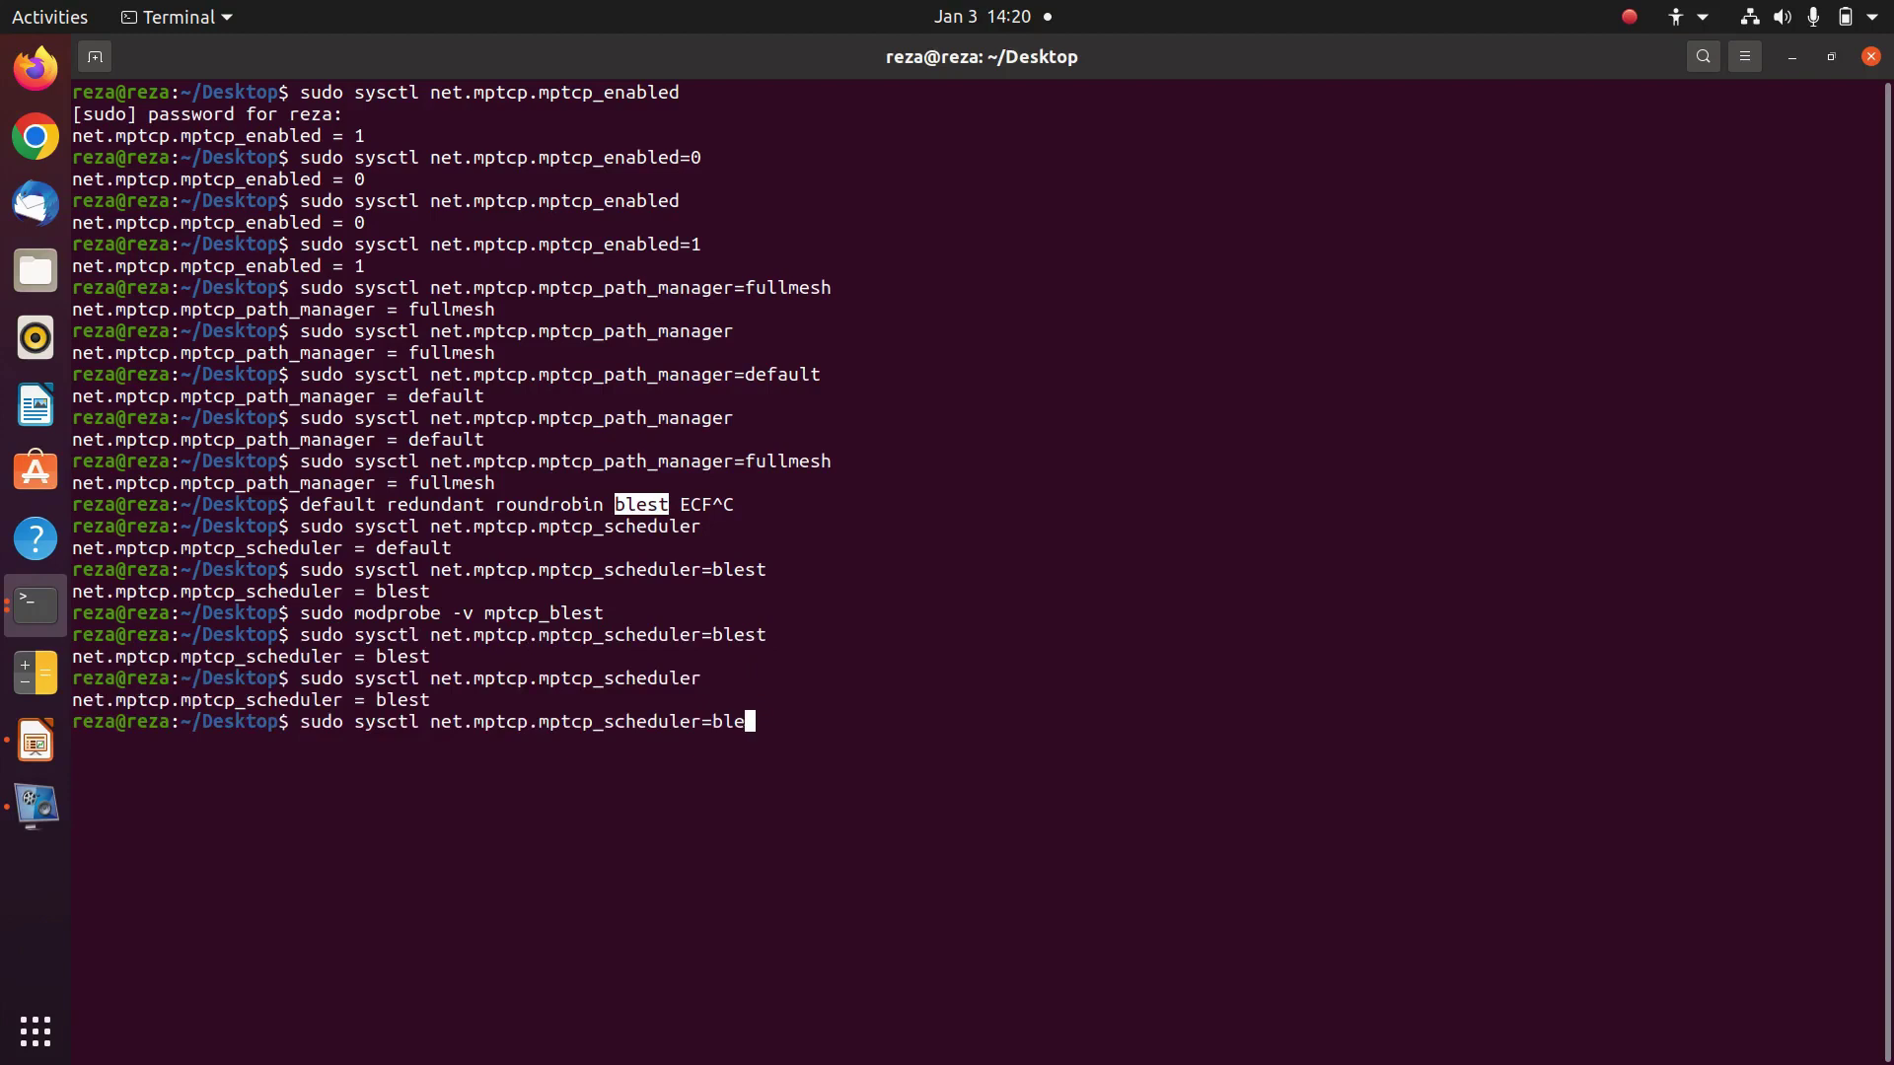
text(ecf)
key(Return)
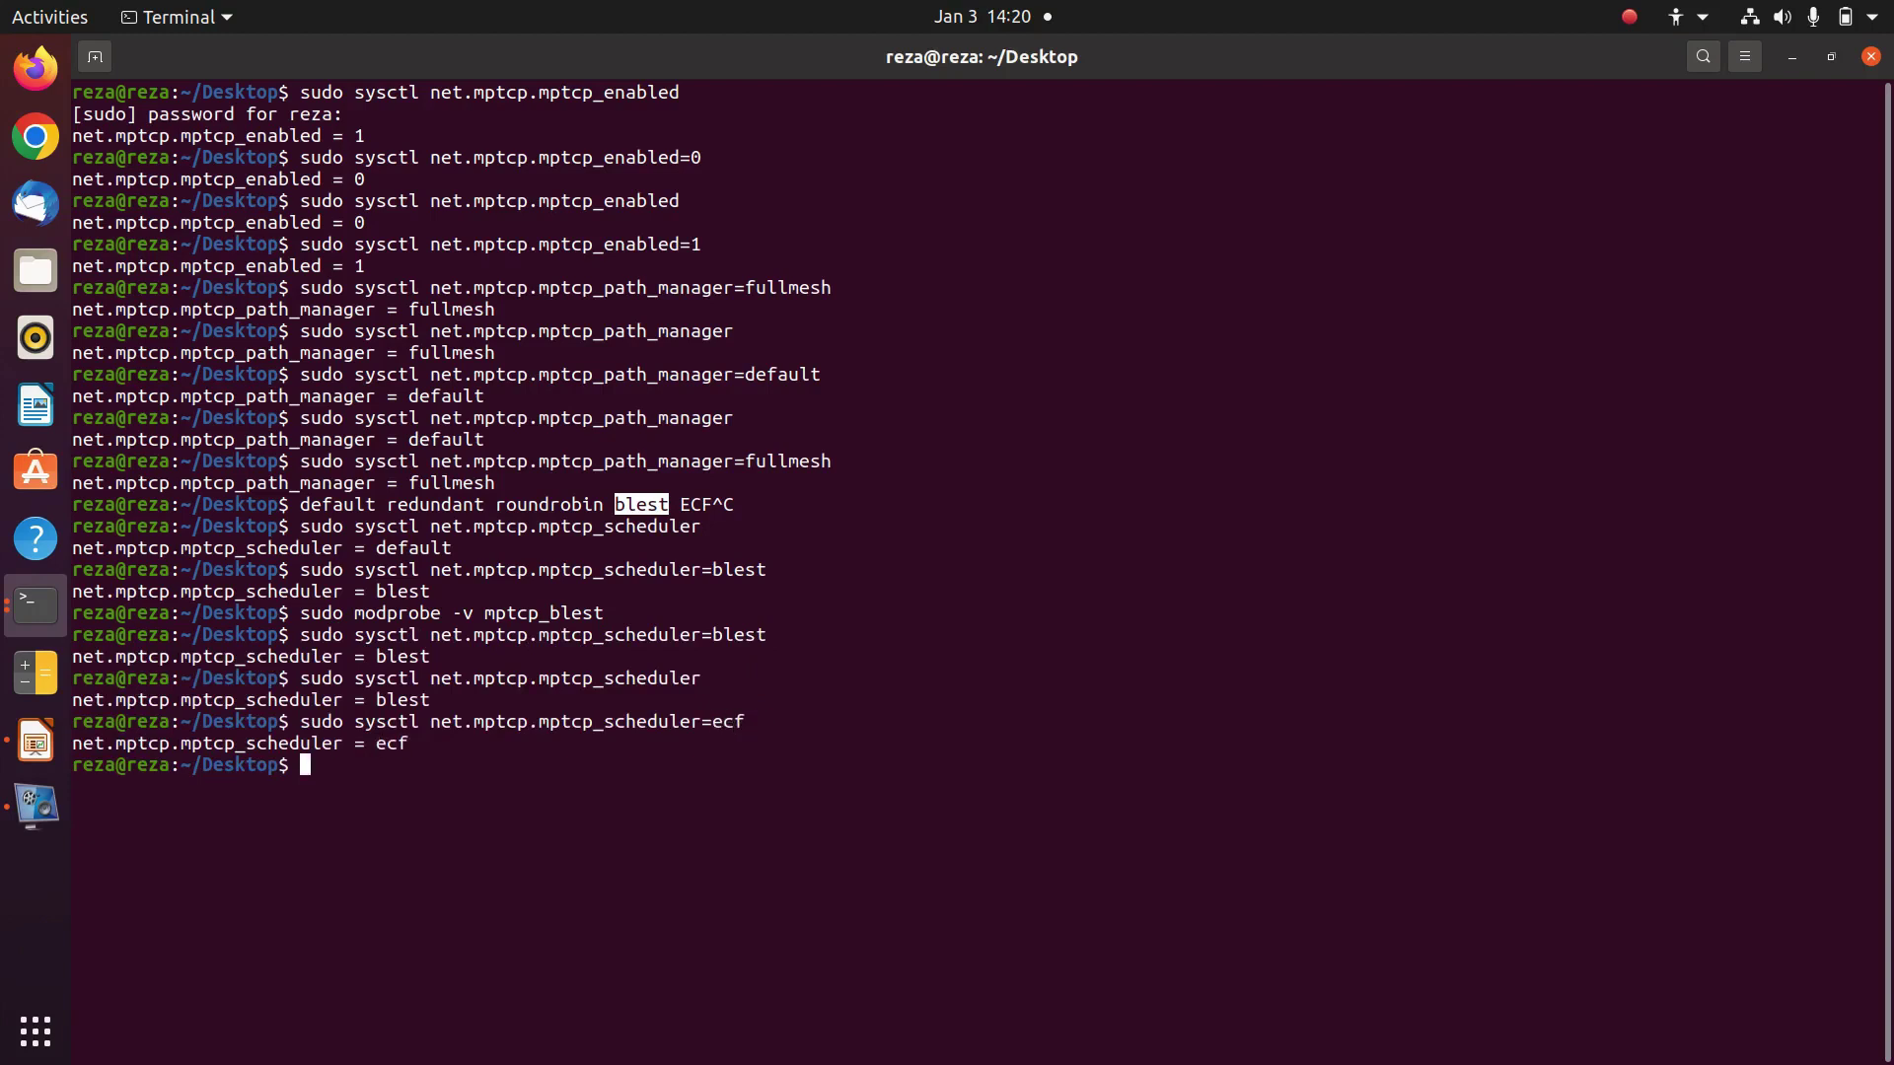
Try to set net.mptcp.mptcp_scheduler to roundrobin with sudo sysctl.
key(Up)
key(BackSpace)
key(BackSpace)
key(BackSpace)
text(roundrobin)
key(Return)
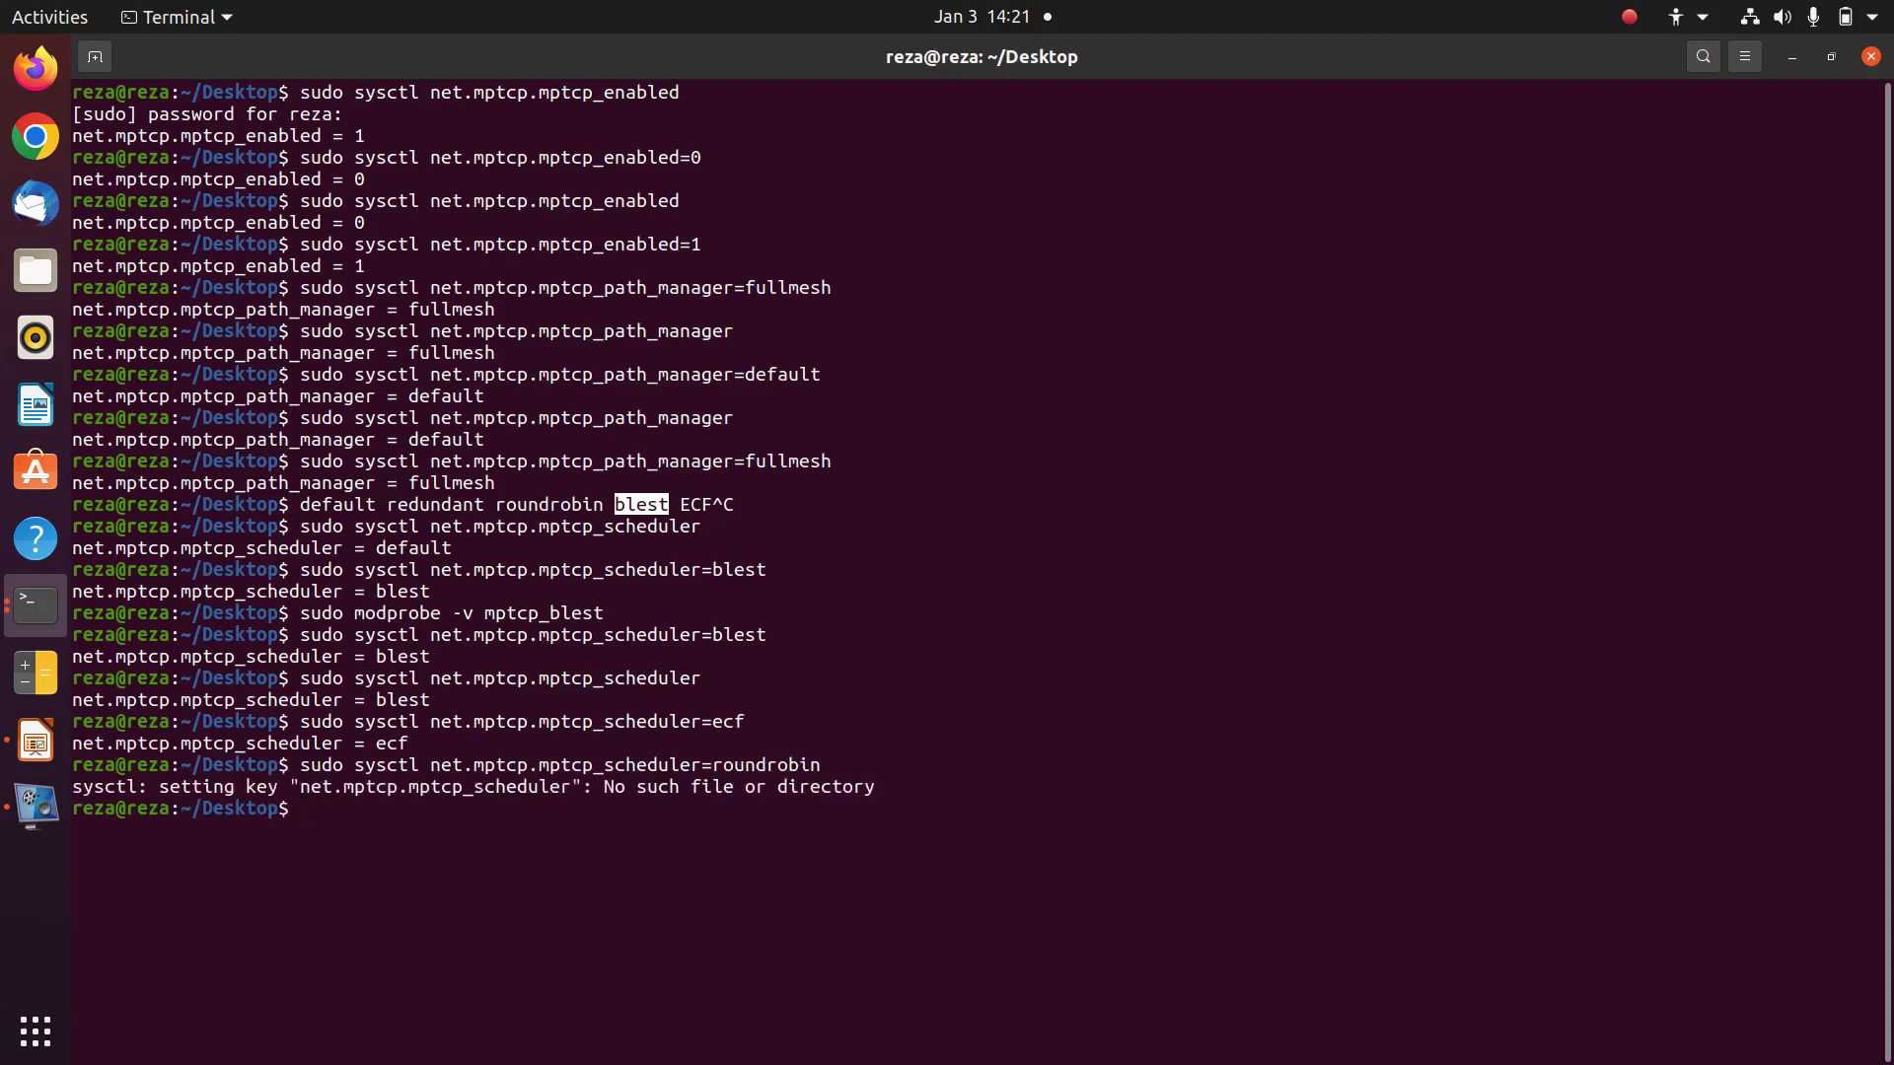
Try to load the mptcp_roundrobin kernel module with sudo modprobe -v.
key(Up)
key(Up)
key(BackSpace)
key(BackSpace)
key(BackSpace)
key(BackSpace)
text(=blest)
key(Up)
key(Up)
key(Up)
key(BackSpace)
key(BackSpace)
key(BackSpace)
key(BackSpace)
key(BackSpace)
text(roundrobin)
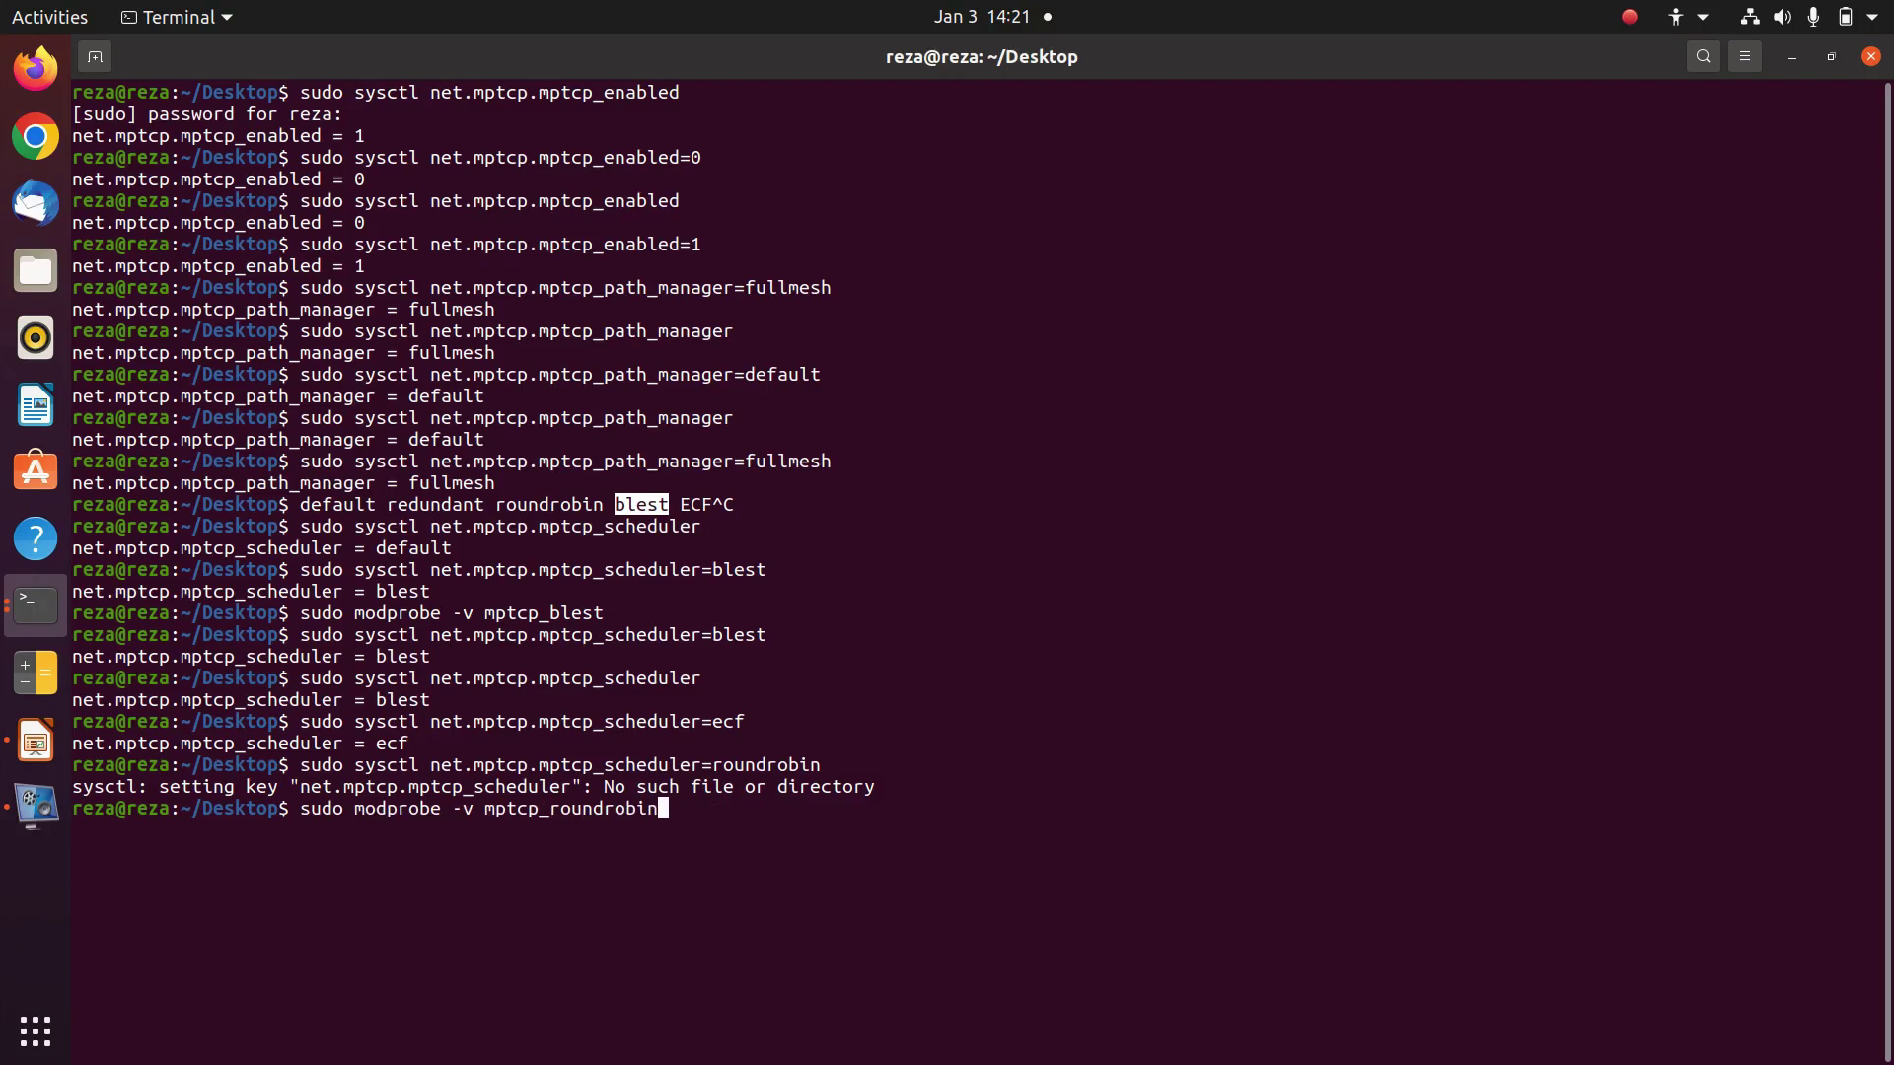
key(Return)
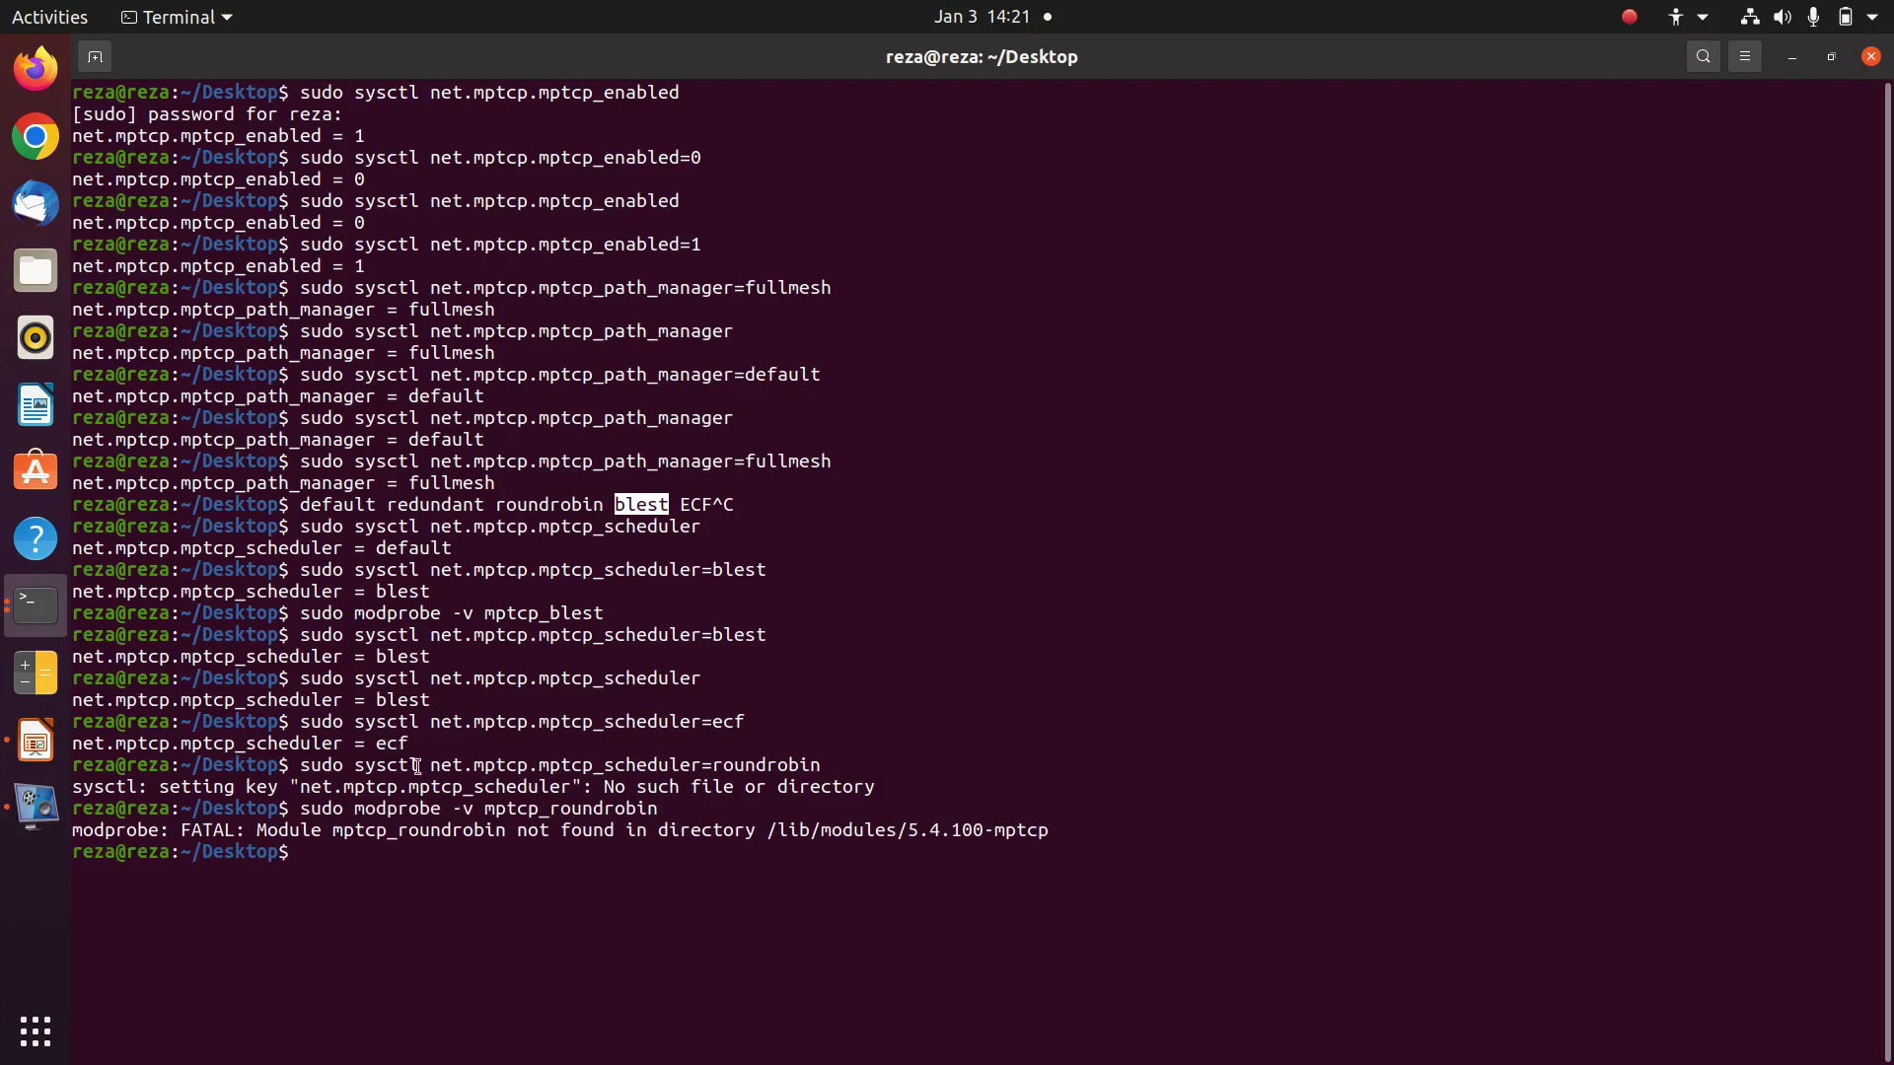
Open the script 3.adding_mptcp_variants.sh in nano.
click(49, 610)
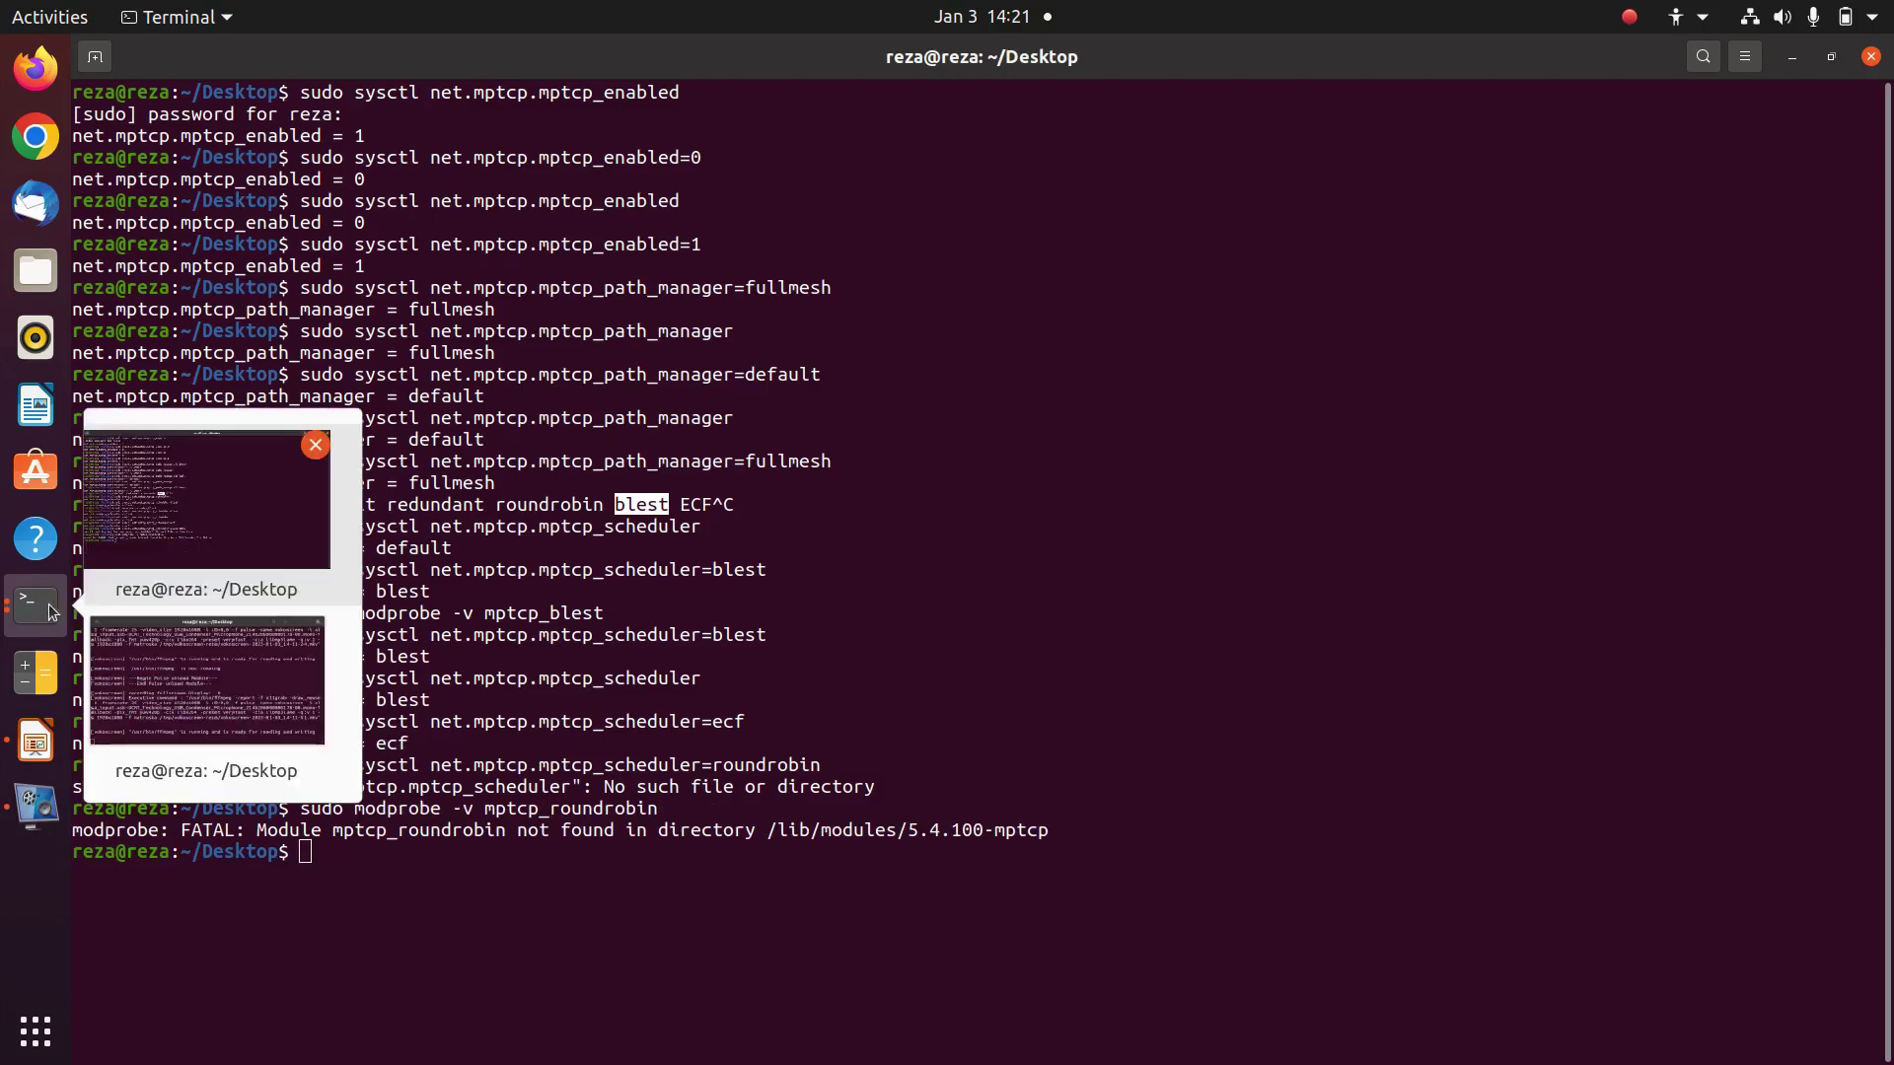
text(3)
key(Home)
text(nano)
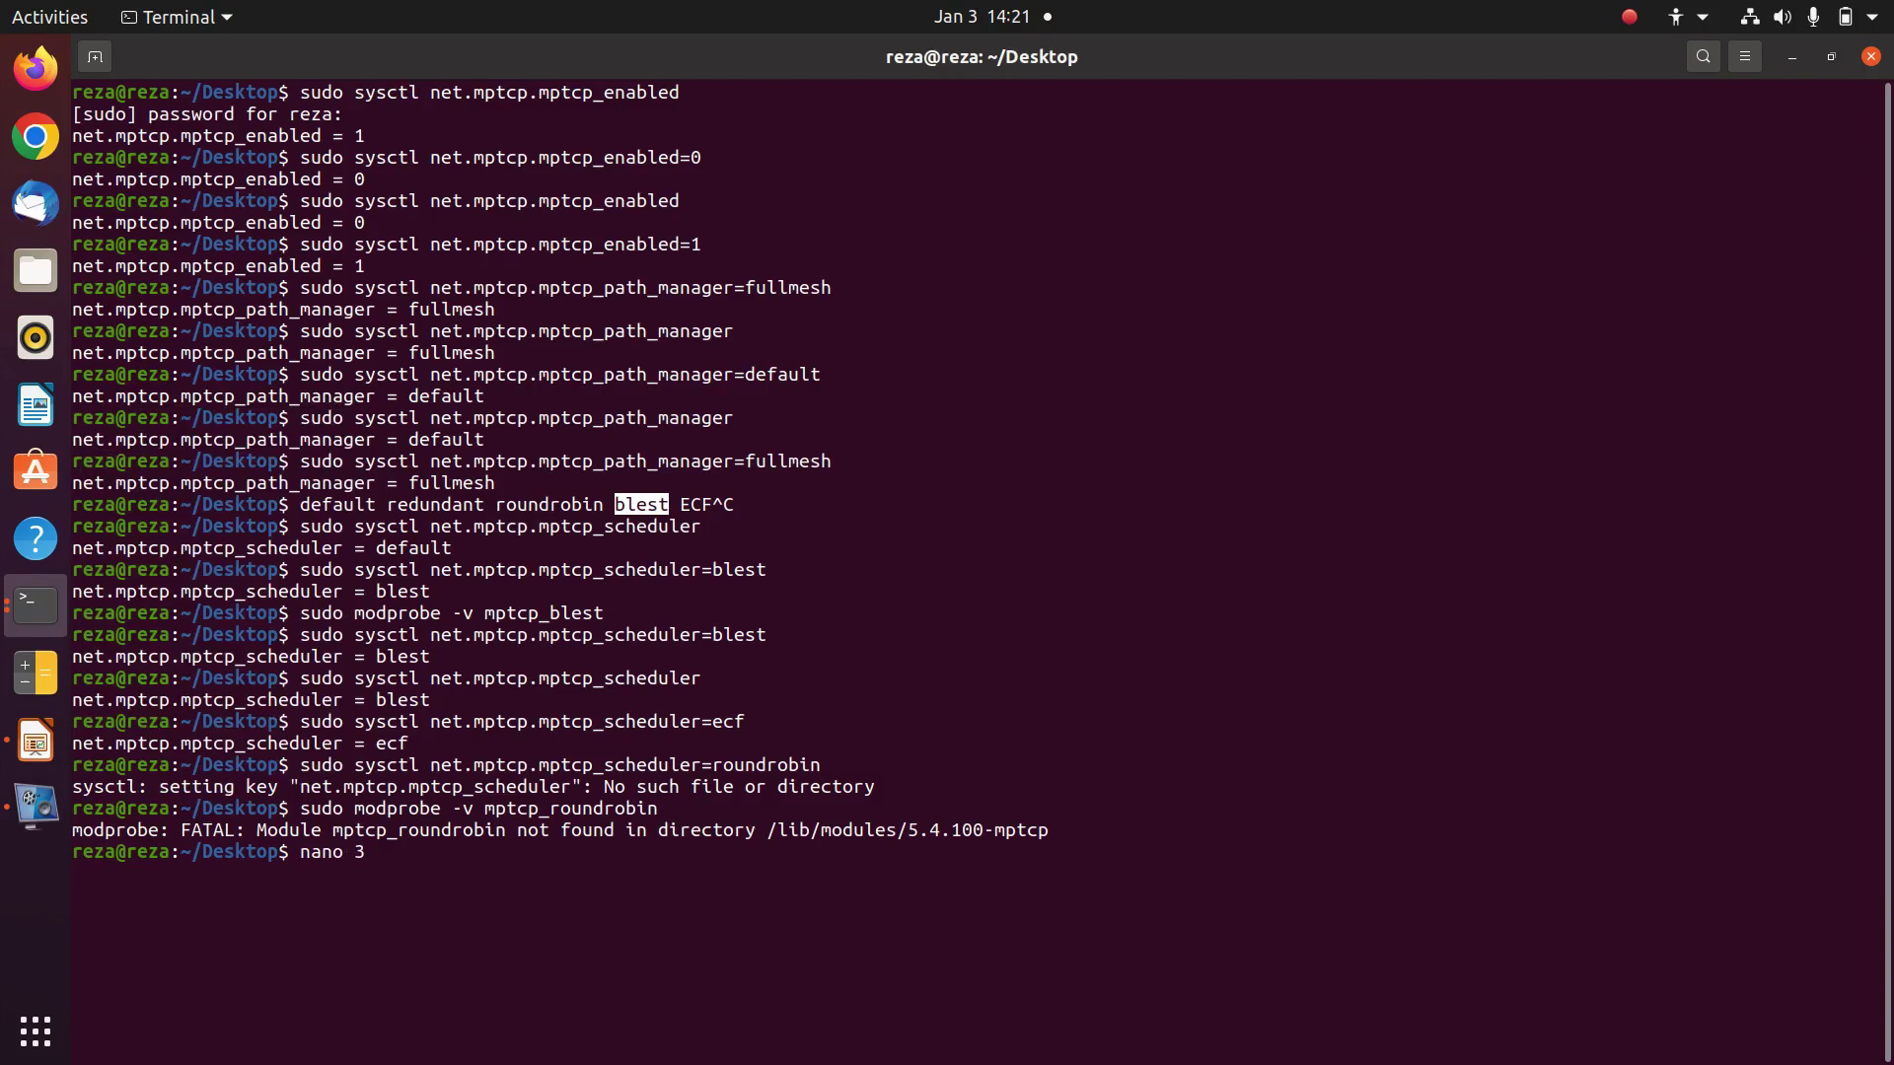
key(Tab)
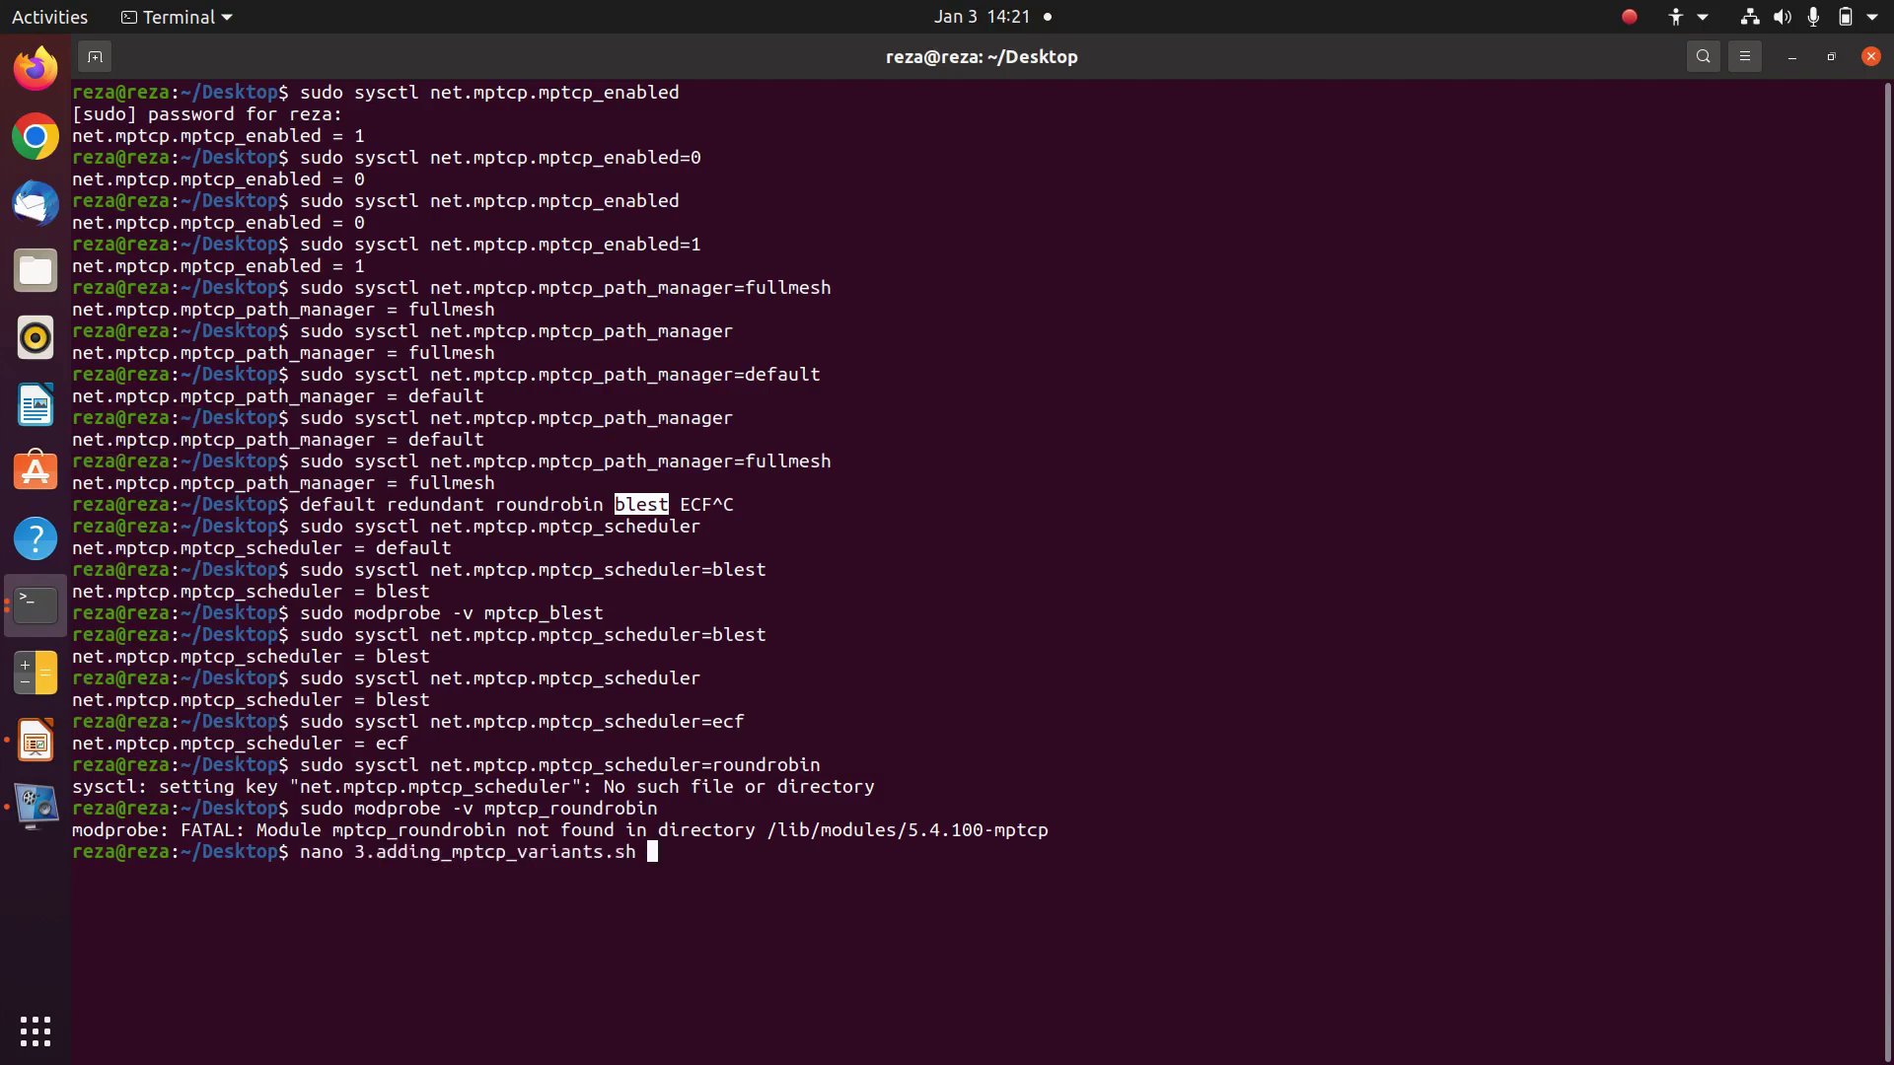
key(Return)
Copy the sudo insmod line for mptcp_rr.ko from the script's roundrobin section and exit nano.
key(Down)
key(Down)
key(Down)
key(Down)
key(Down)
key(Down)
key(Down)
key(Down)
key(Down)
key(Down)
key(Down)
key(Down)
key(Down)
key(Down)
key(Down)
key(Down)
key(Down)
key(Down)
key(Down)
key(Down)
key(Down)
key(Down)
key(Down)
key(Down)
key(Down)
key(Down)
key(Down)
key(Down)
key(Down)
key(Down)
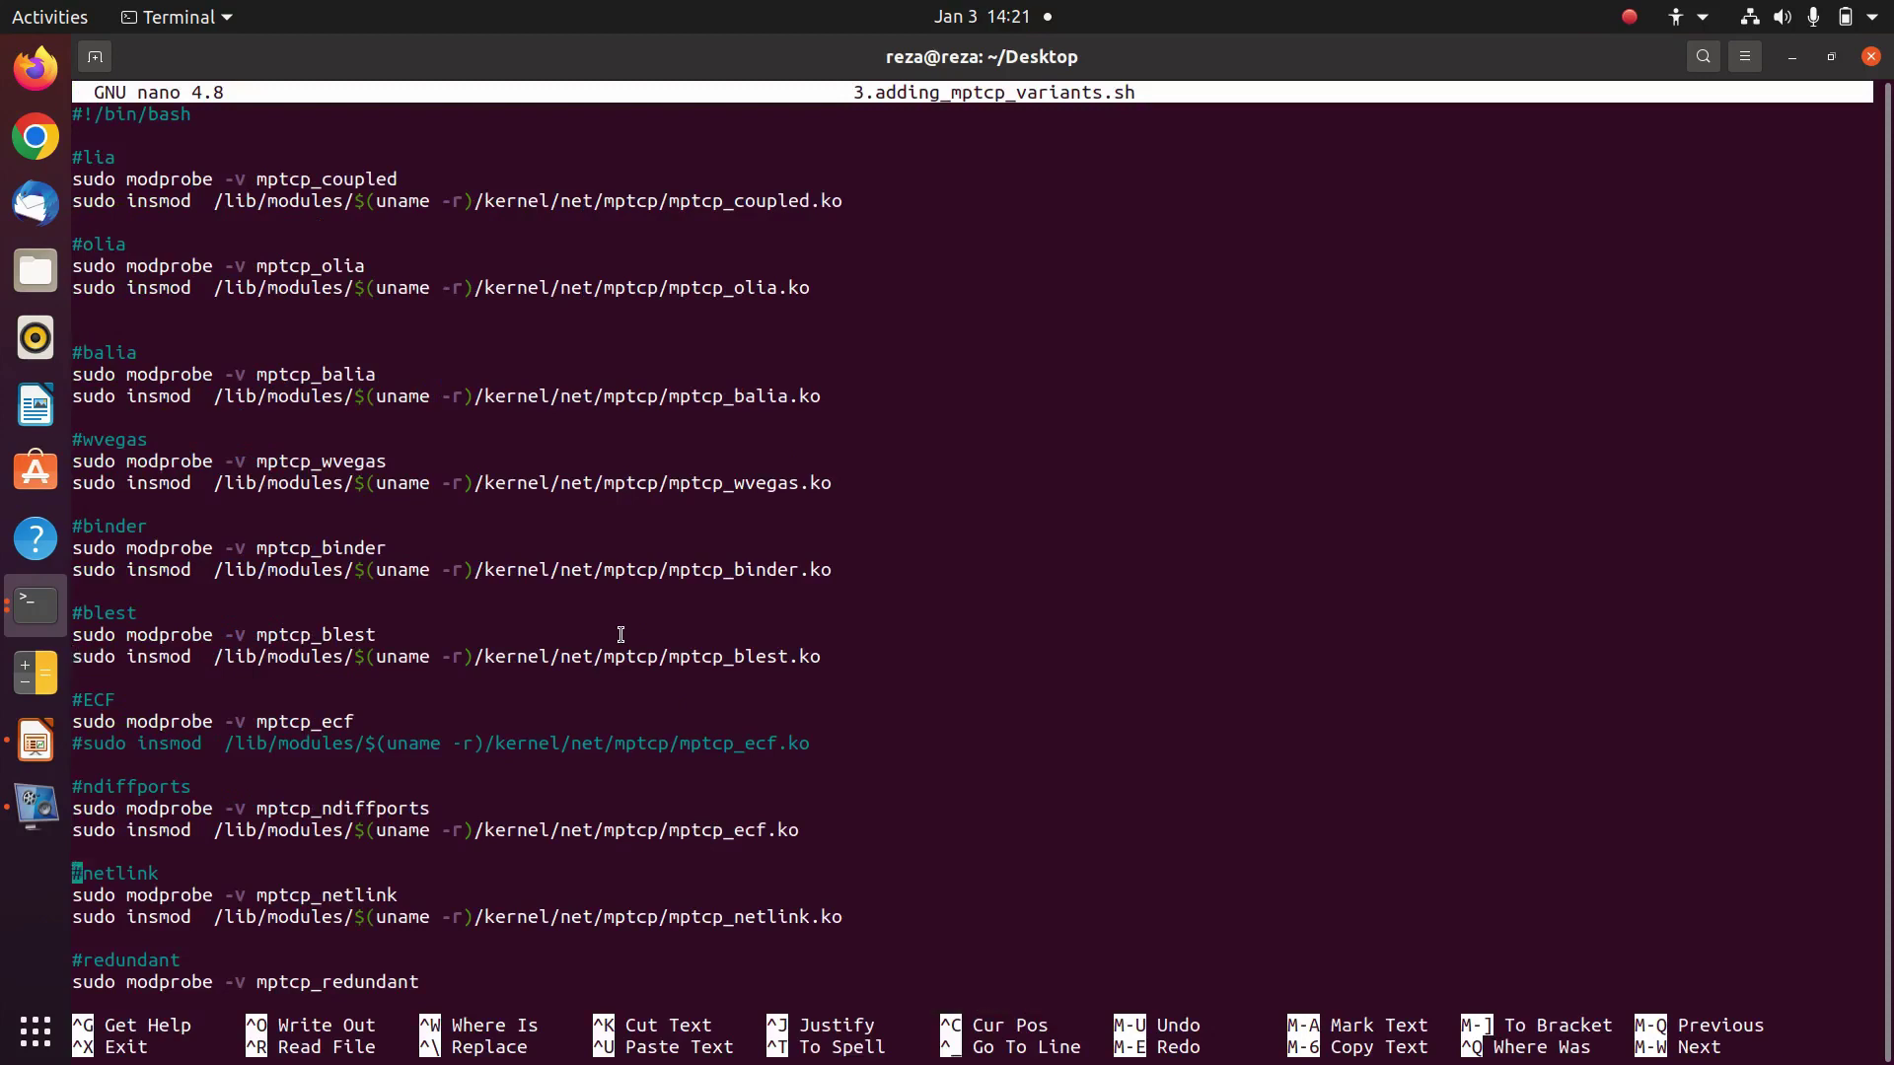
triple_click(530, 868)
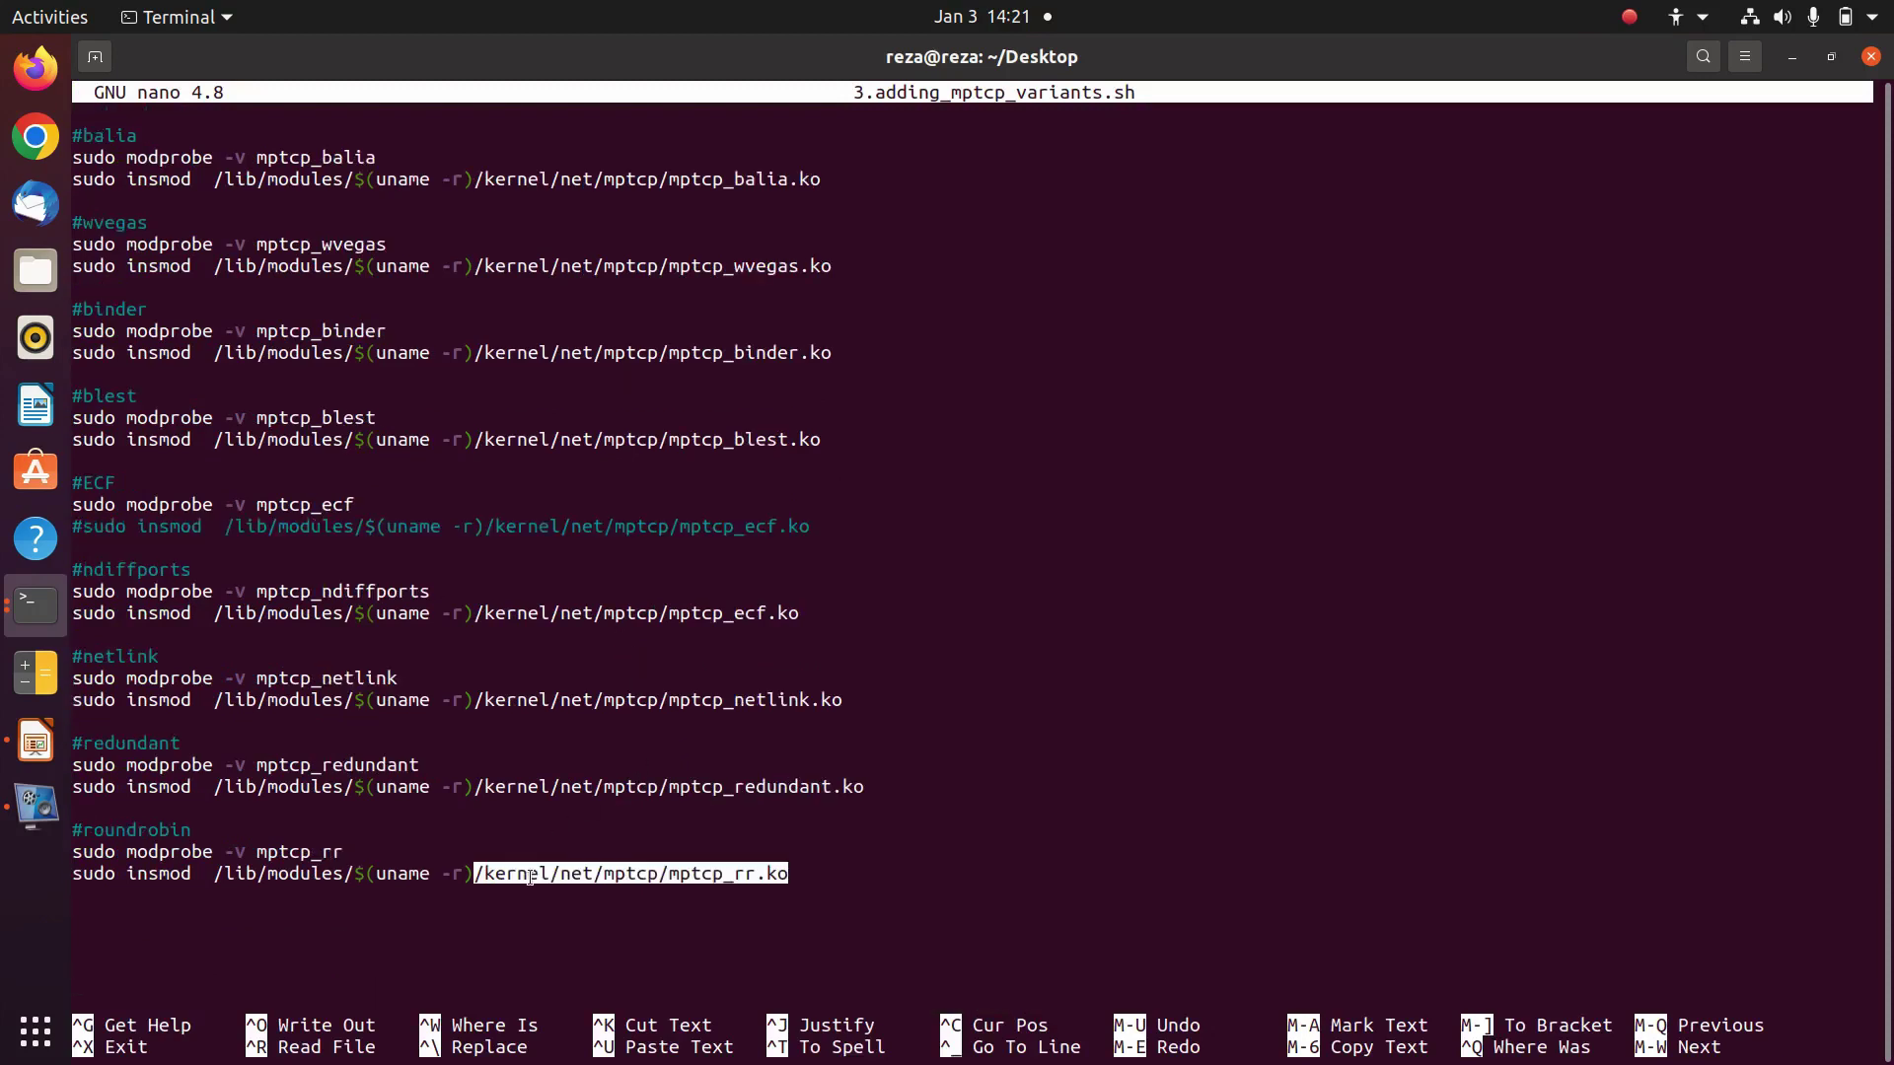
right_click(533, 881)
click(580, 651)
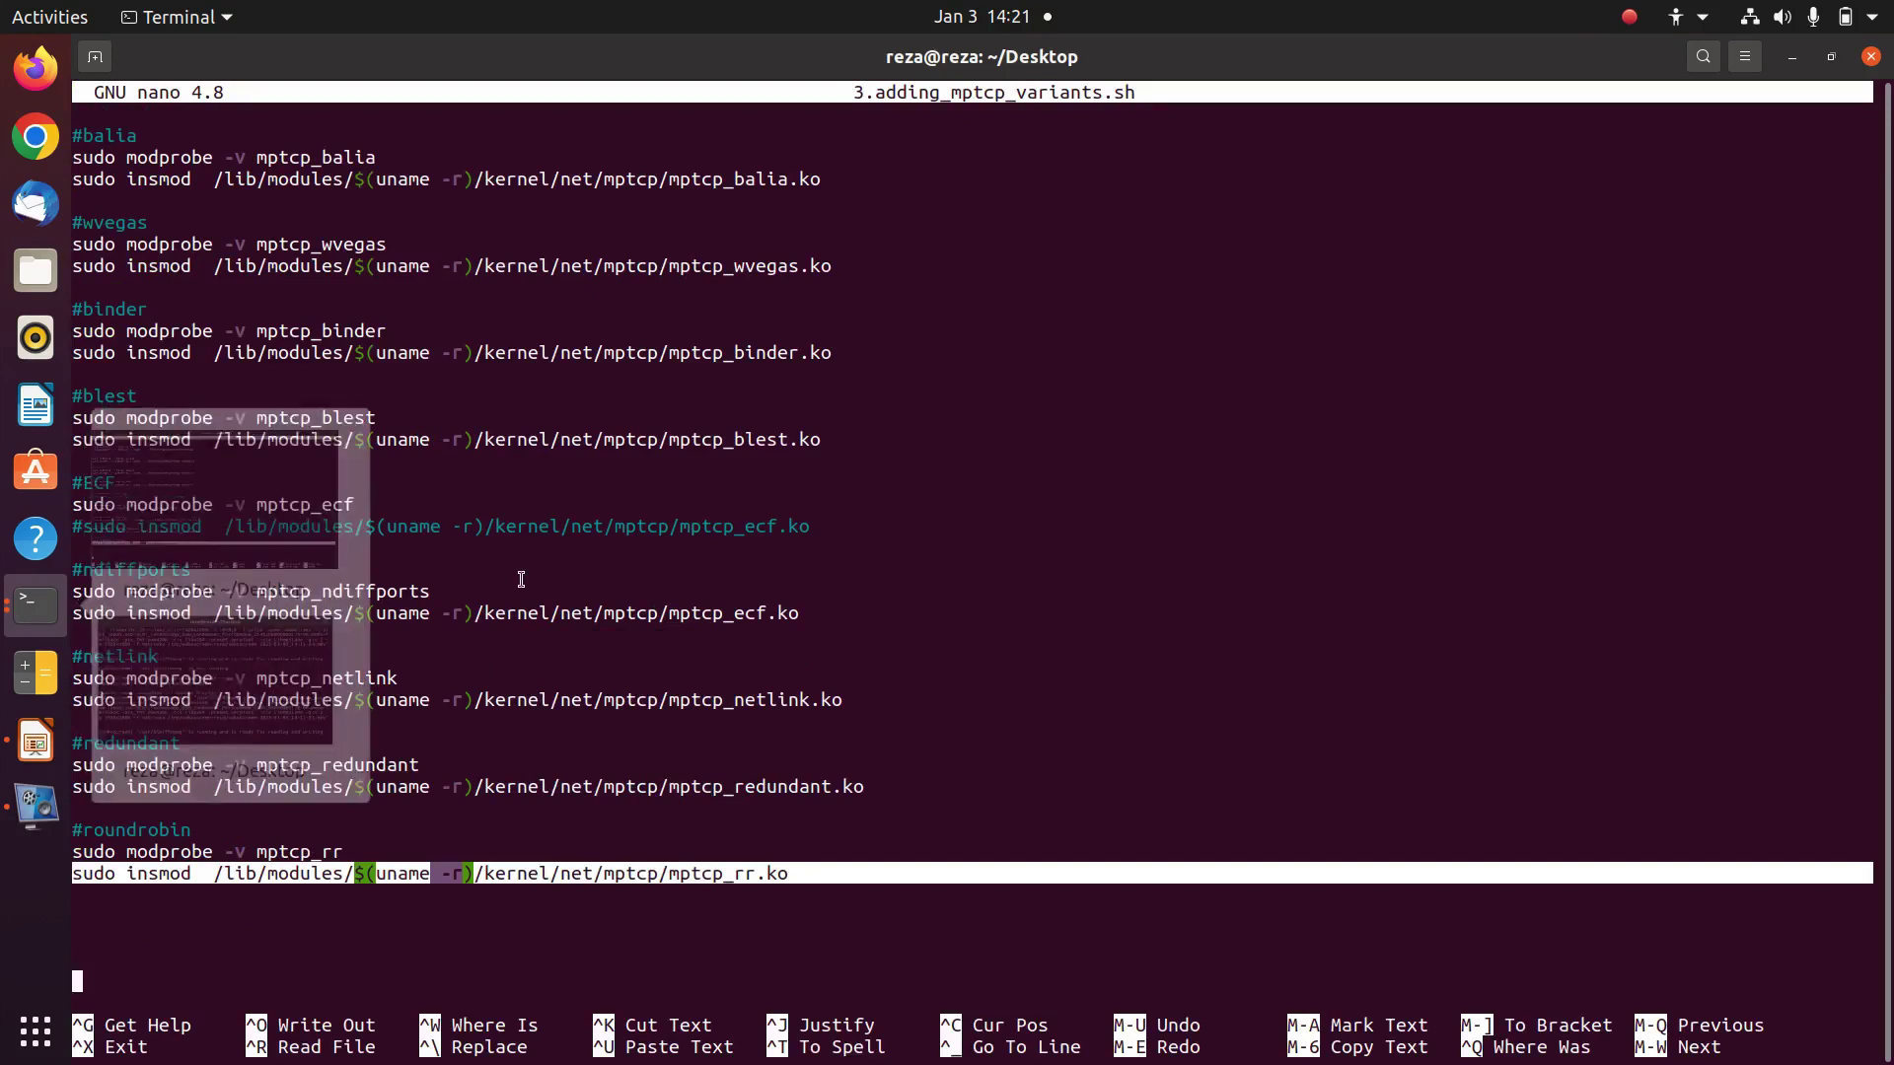
key(ctrl+x)
Load the round-robin scheduler module by running the copied sudo insmod command for mptcp_rr.ko.
right_click(613, 626)
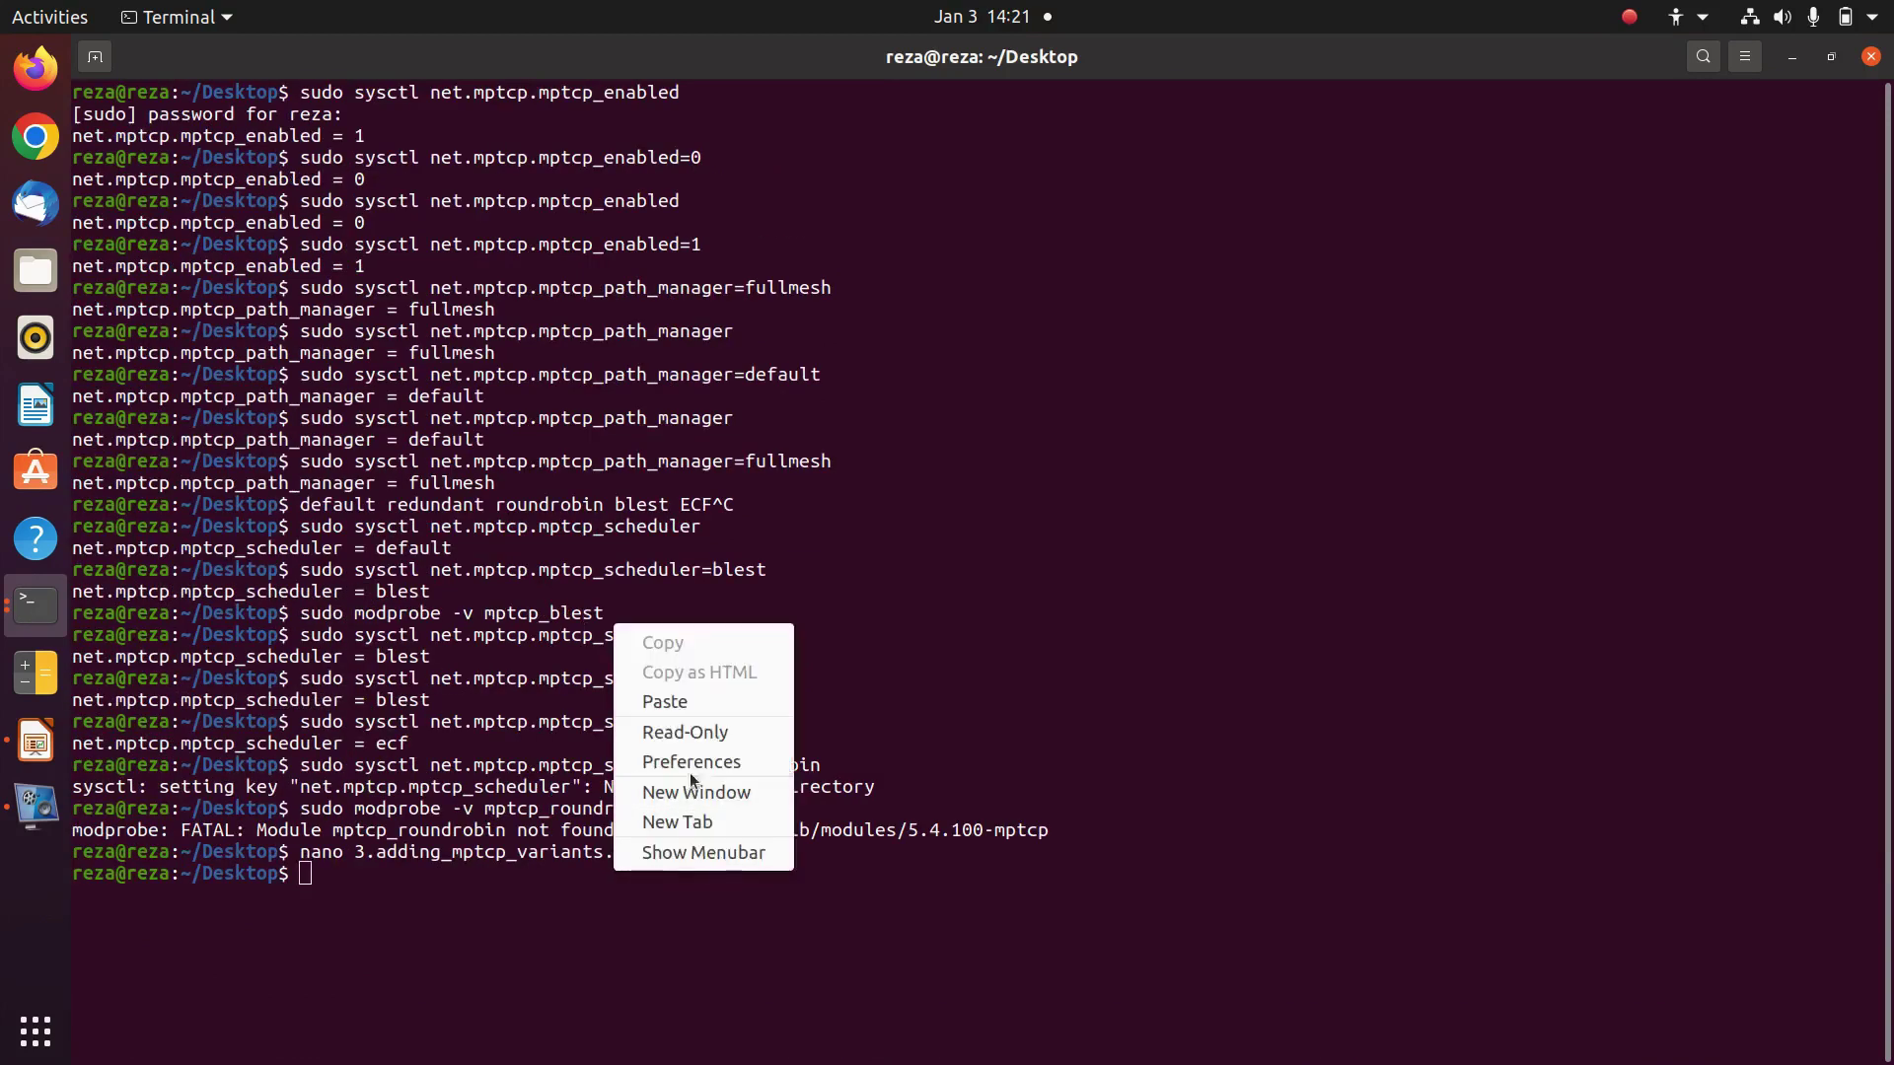
click(684, 702)
key(Return)
key(Return)
Set net.mptcp.mptcp_scheduler to roundrobin by rerunning the earlier sudo sysctl command.
key(Up)
key(Up)
key(Up)
key(Up)
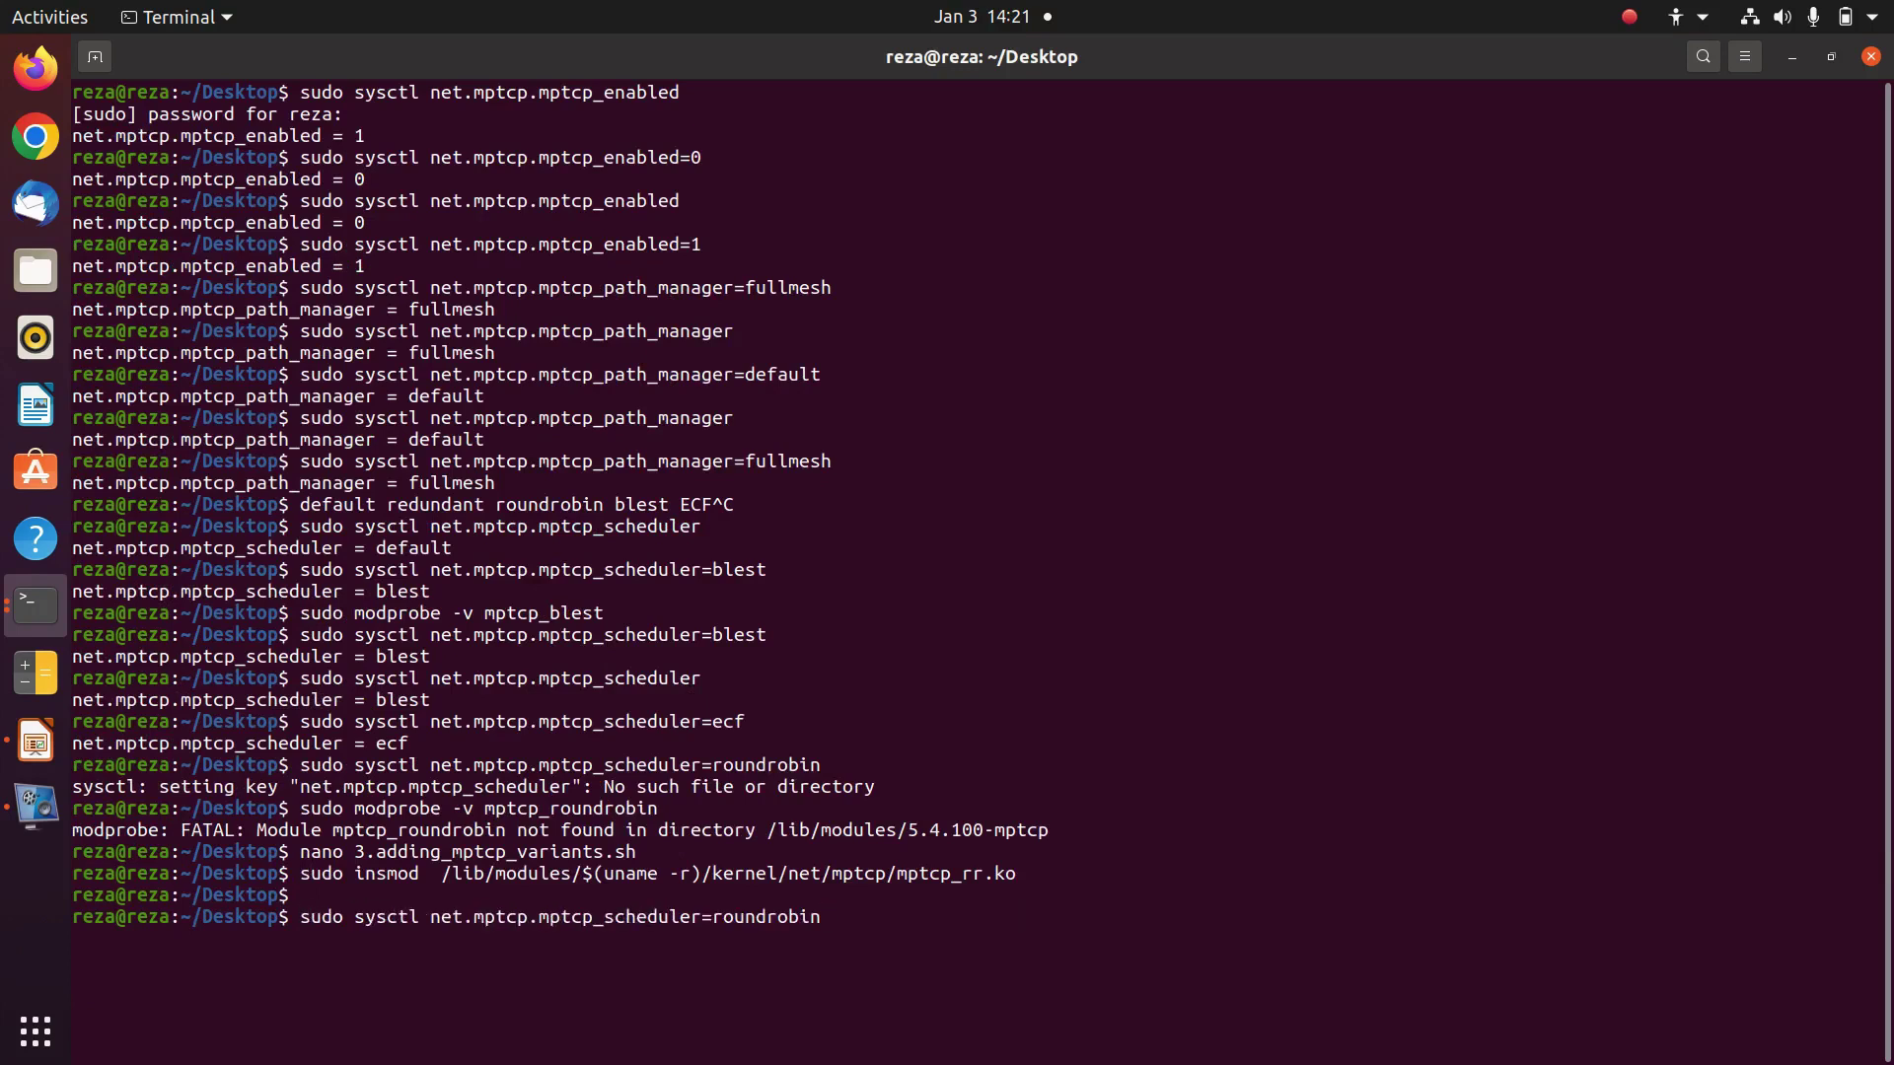
key(Return)
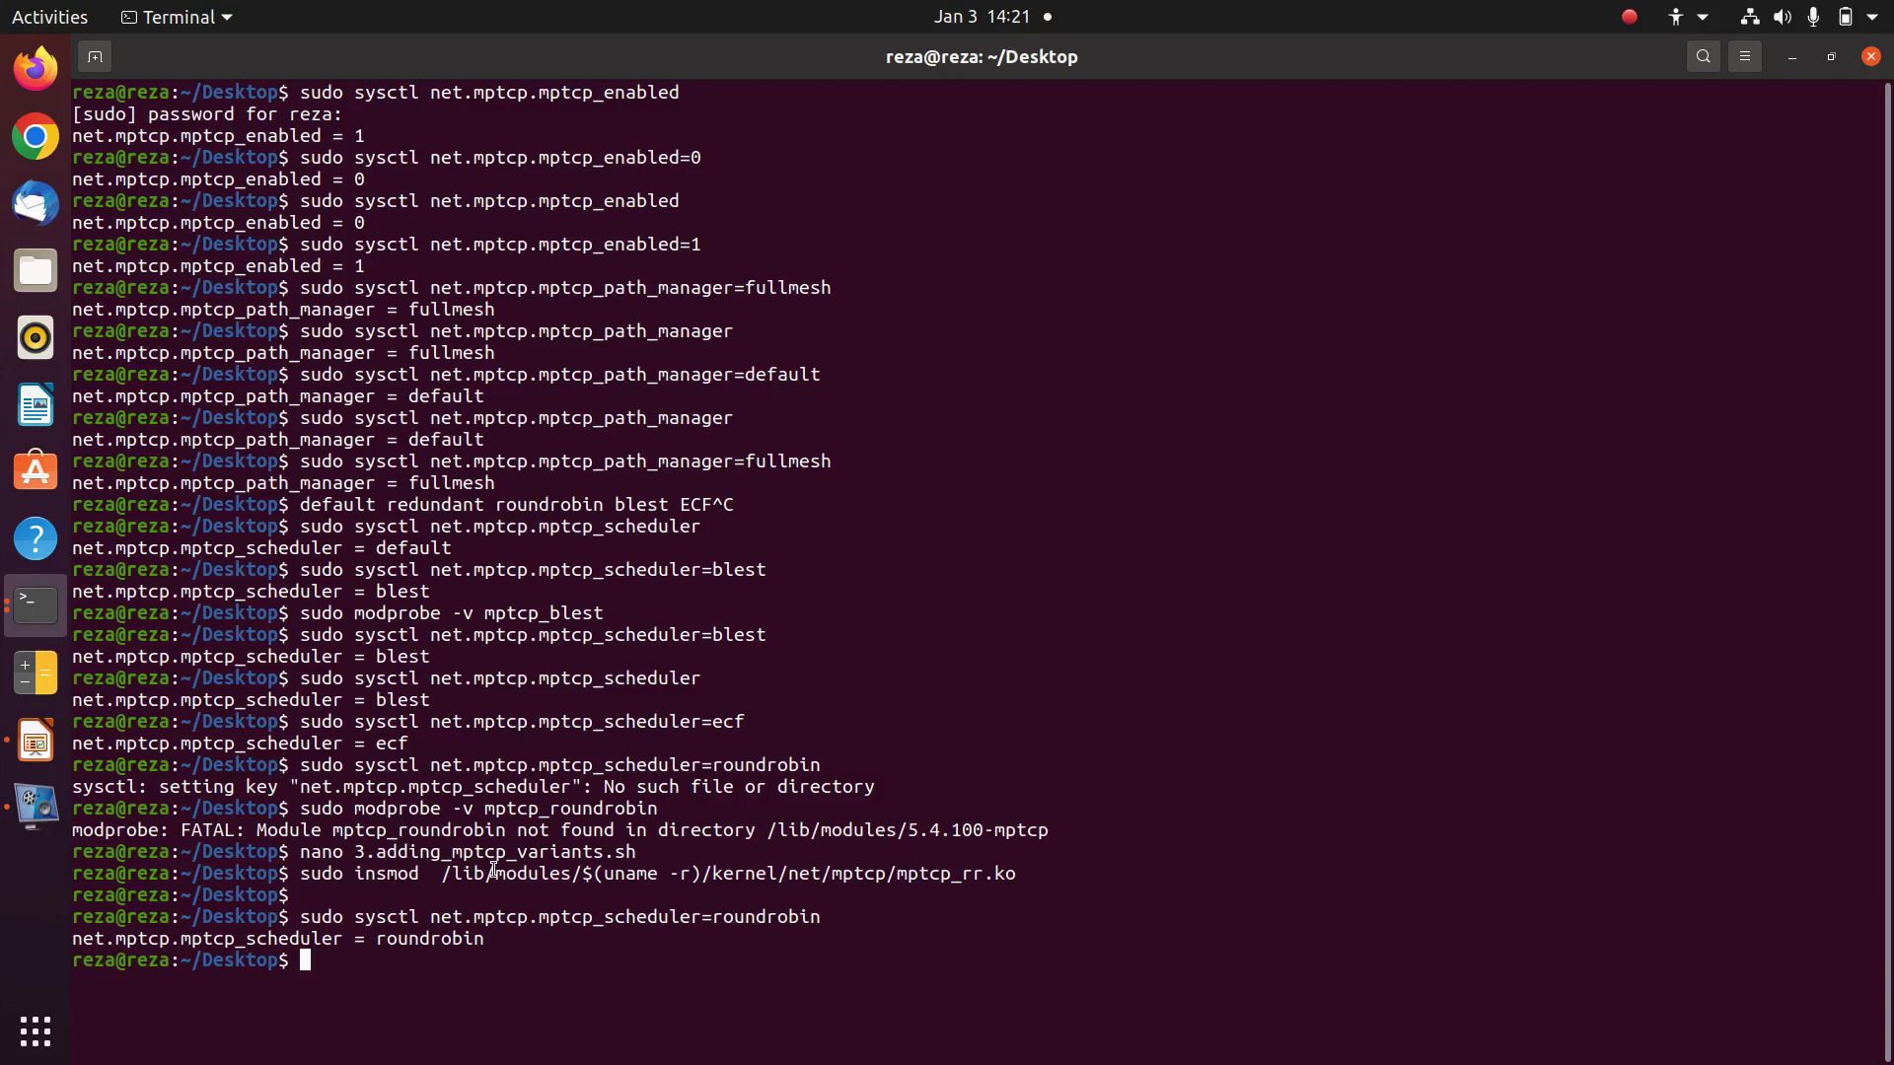
Set net.mptcp.mptcp_scheduler to blest with sudo sysctl and clear the terminal.
key(Up)
key(BackSpace)
key(BackSpace)
key(BackSpace)
key(BackSpace)
key(BackSpace)
key(BackSpace)
key(BackSpace)
key(BackSpace)
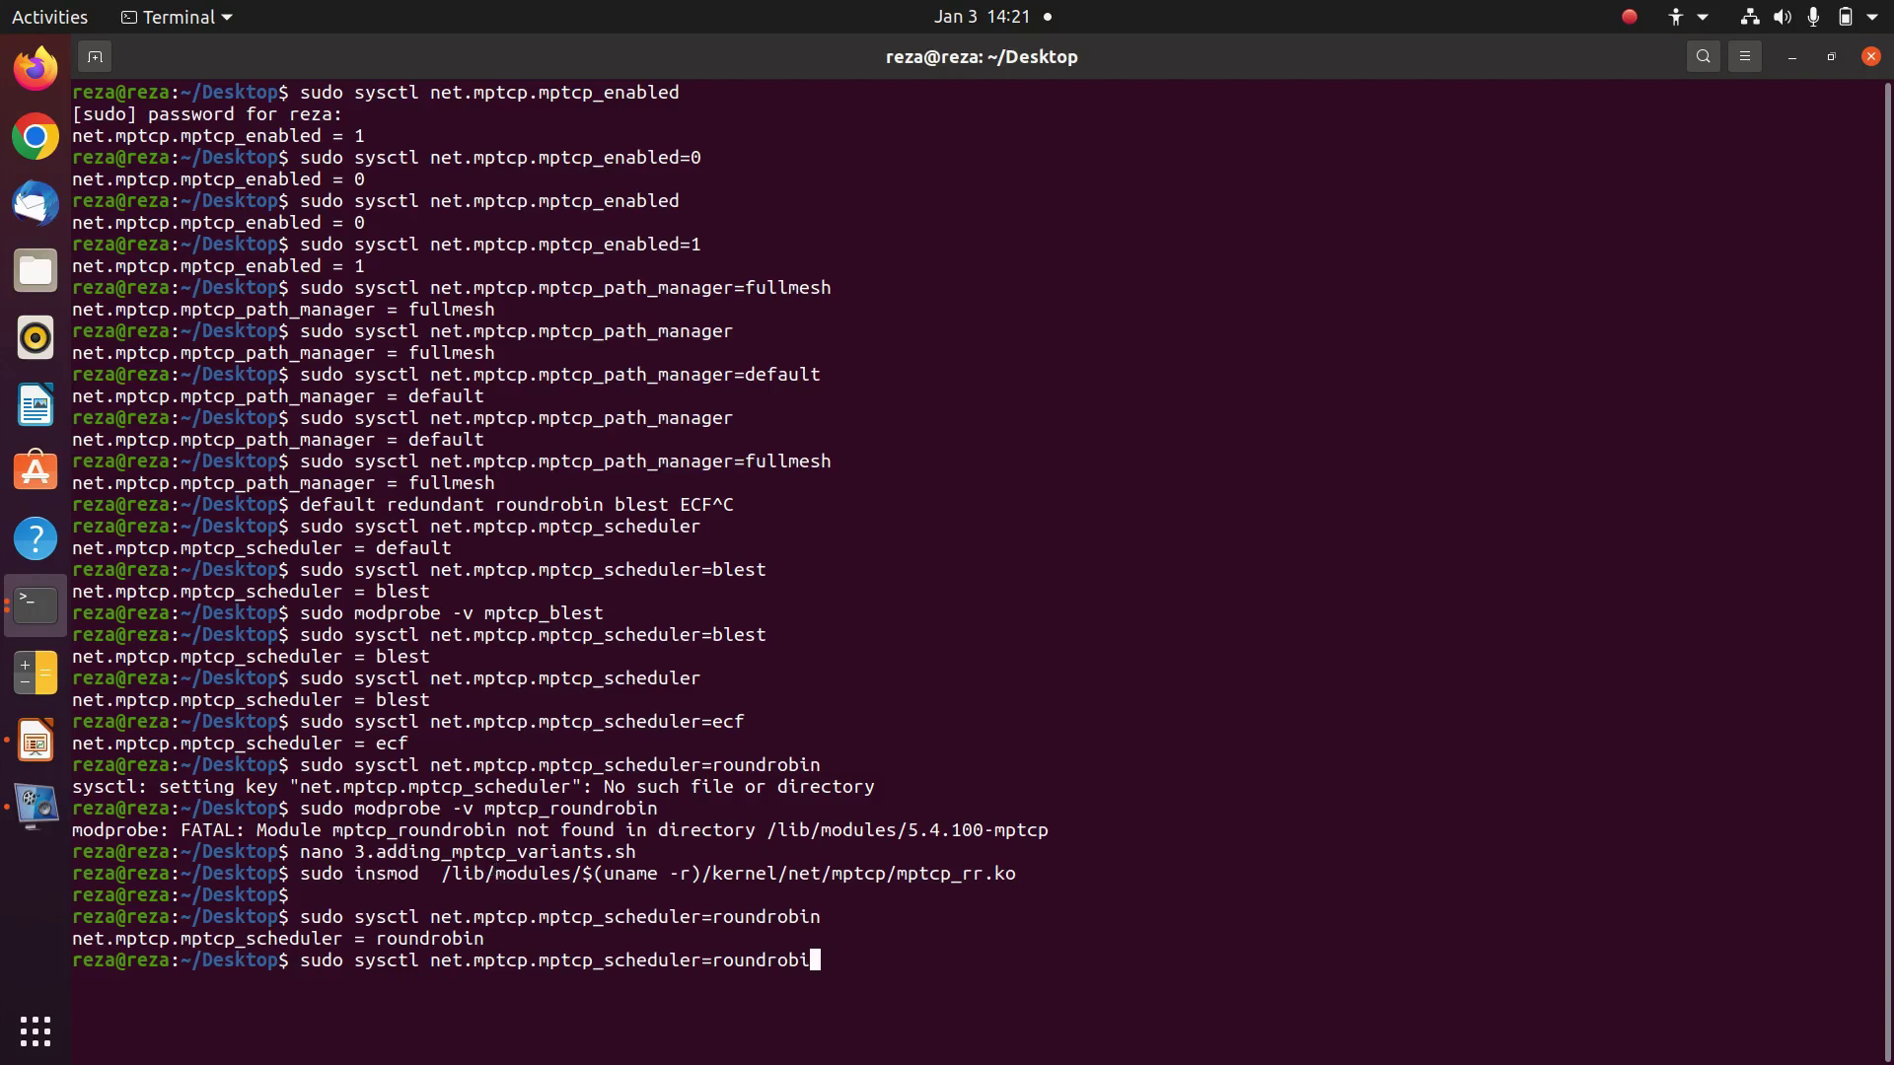
key(BackSpace)
key(BackSpace)
text(blest)
key(Return)
text(clear)
key(Return)
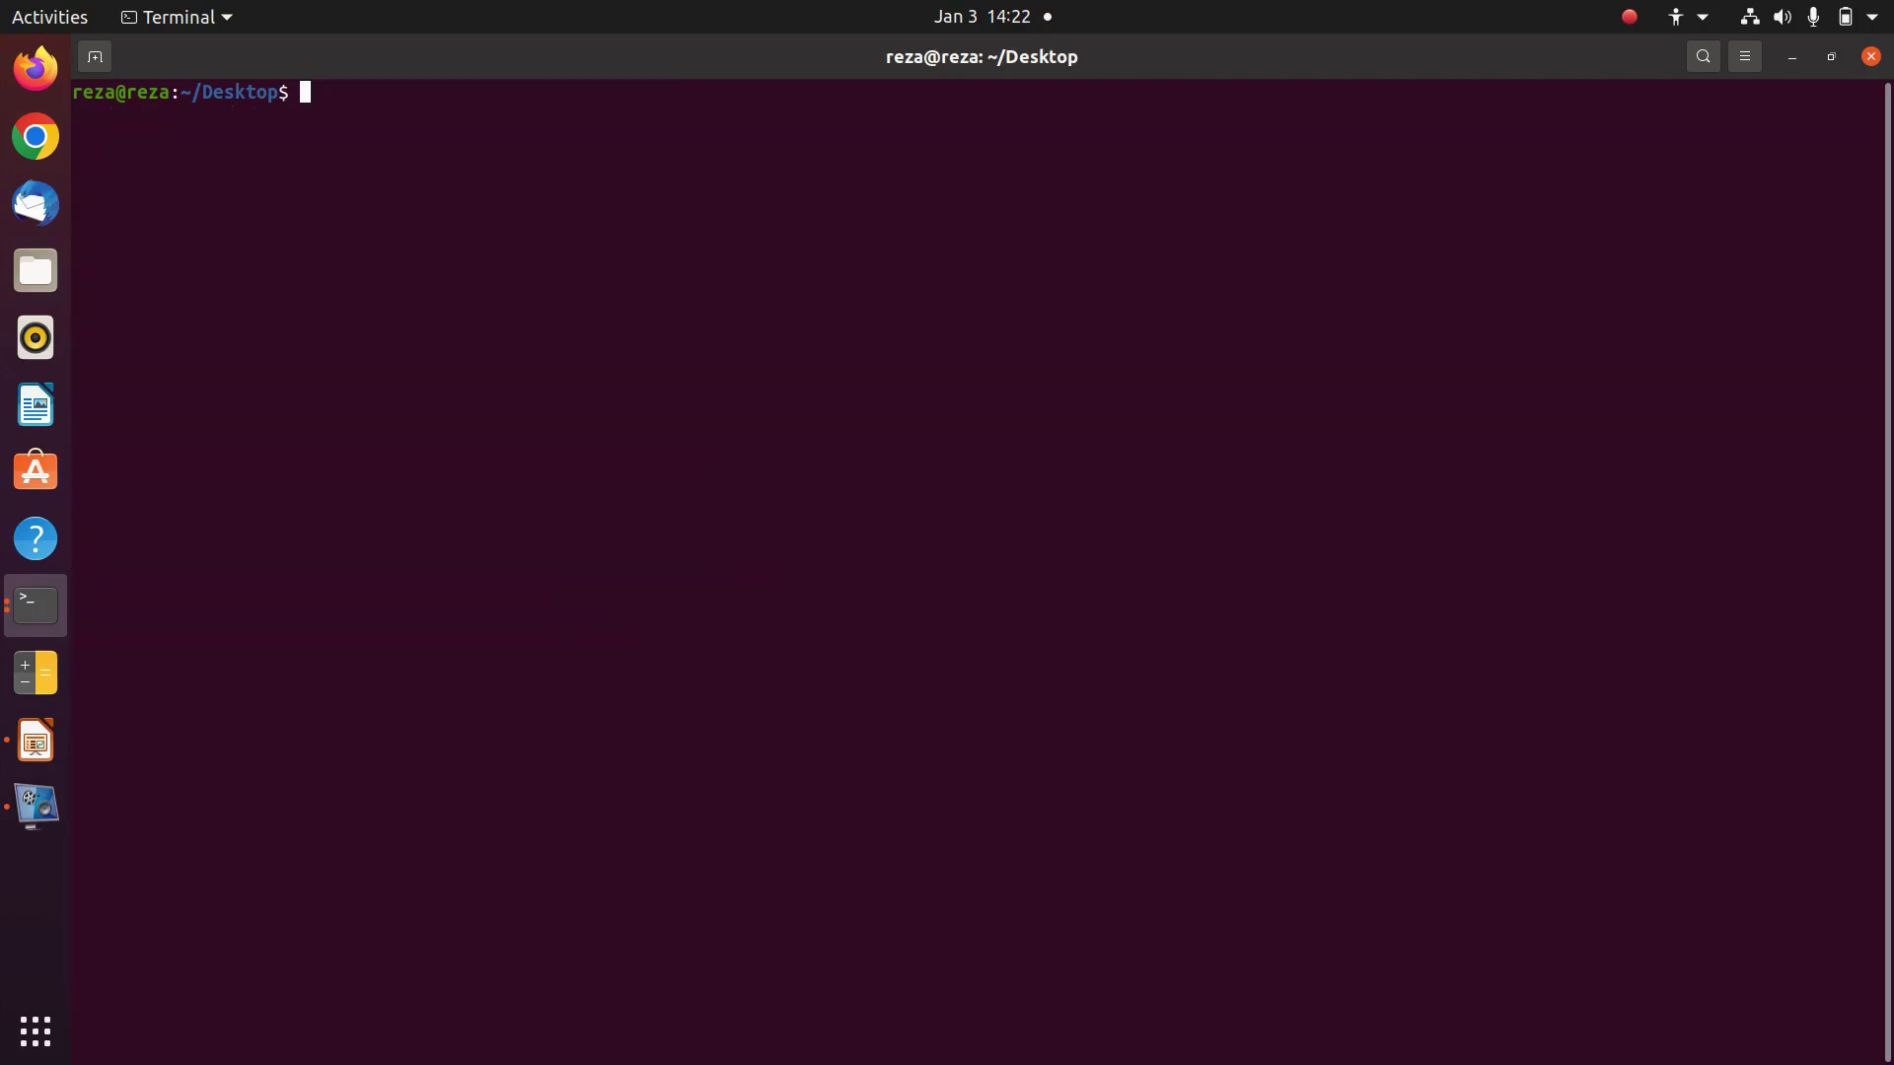
Write "congestion control" at the prompt, and switch to LibreOffice Impress to examine the MPTCP architecture diagram on slide 4.
text(congestion control)
click(35, 740)
click(274, 655)
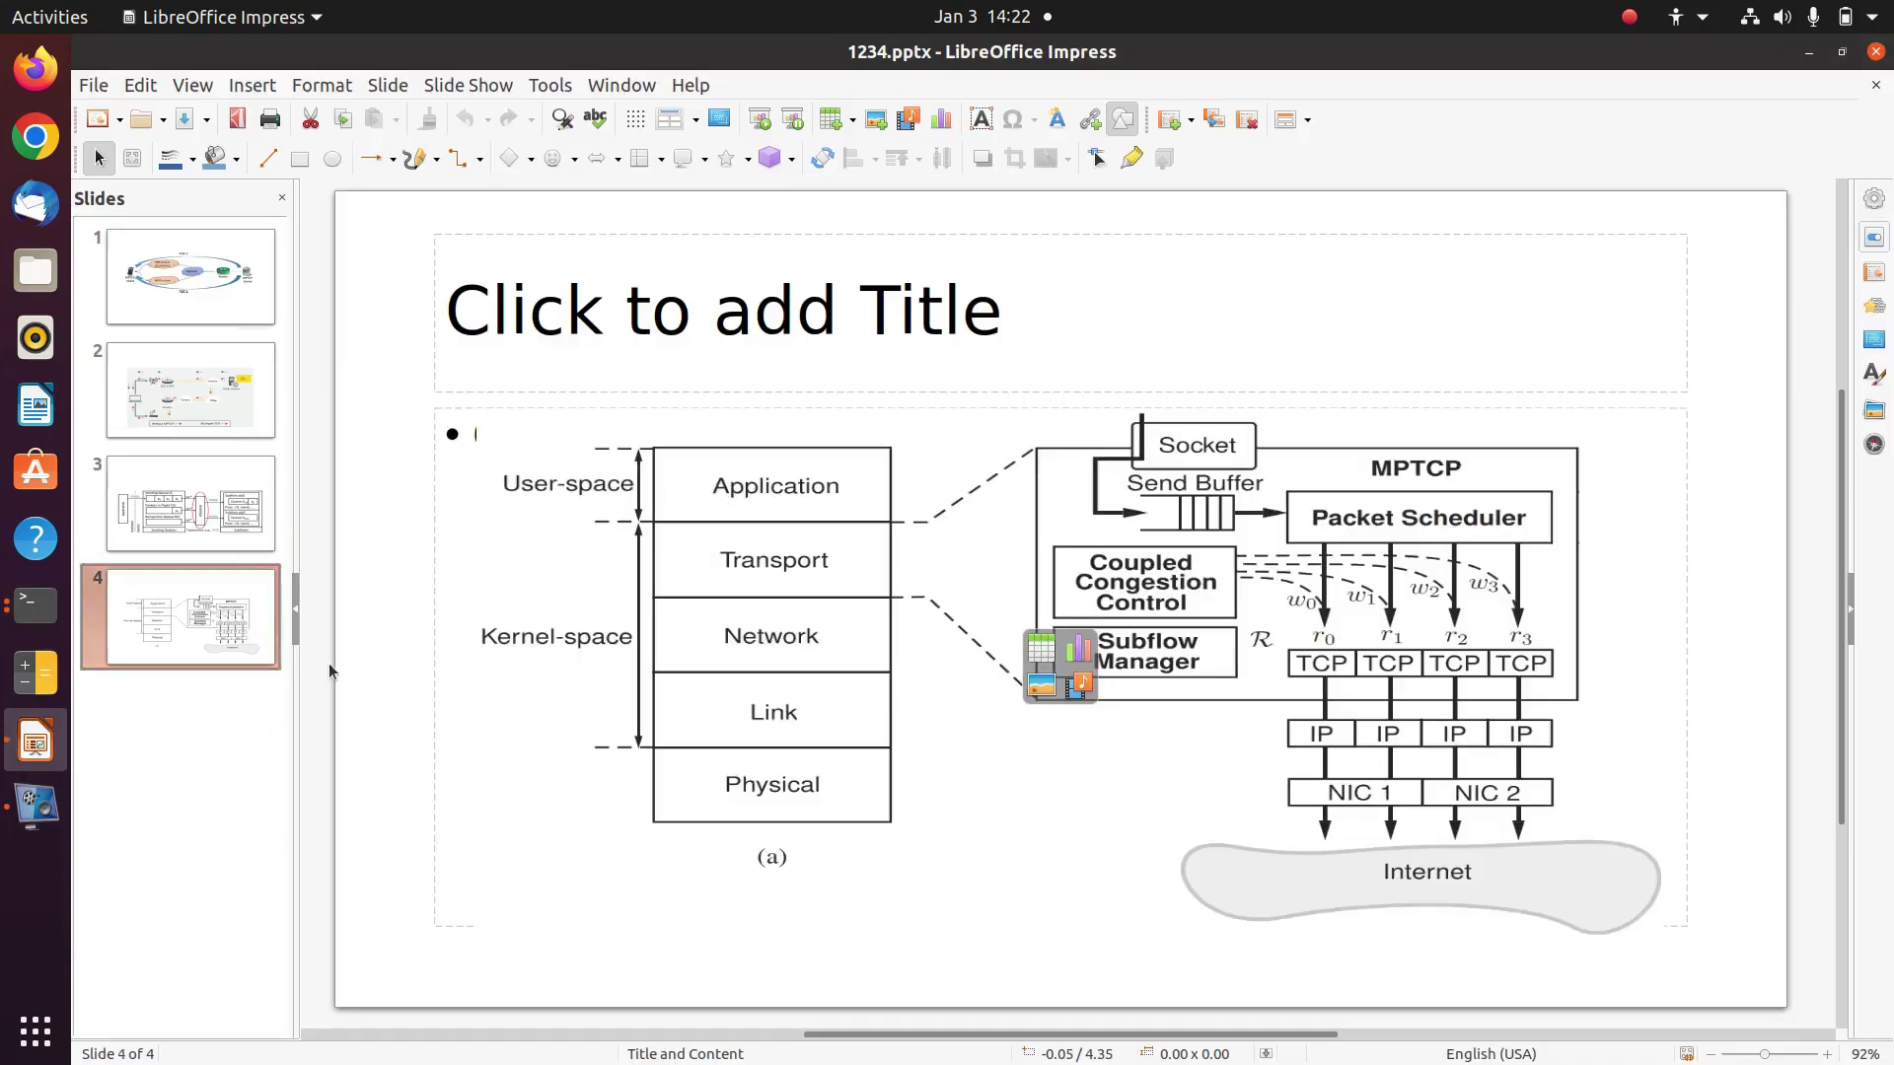
click(1048, 825)
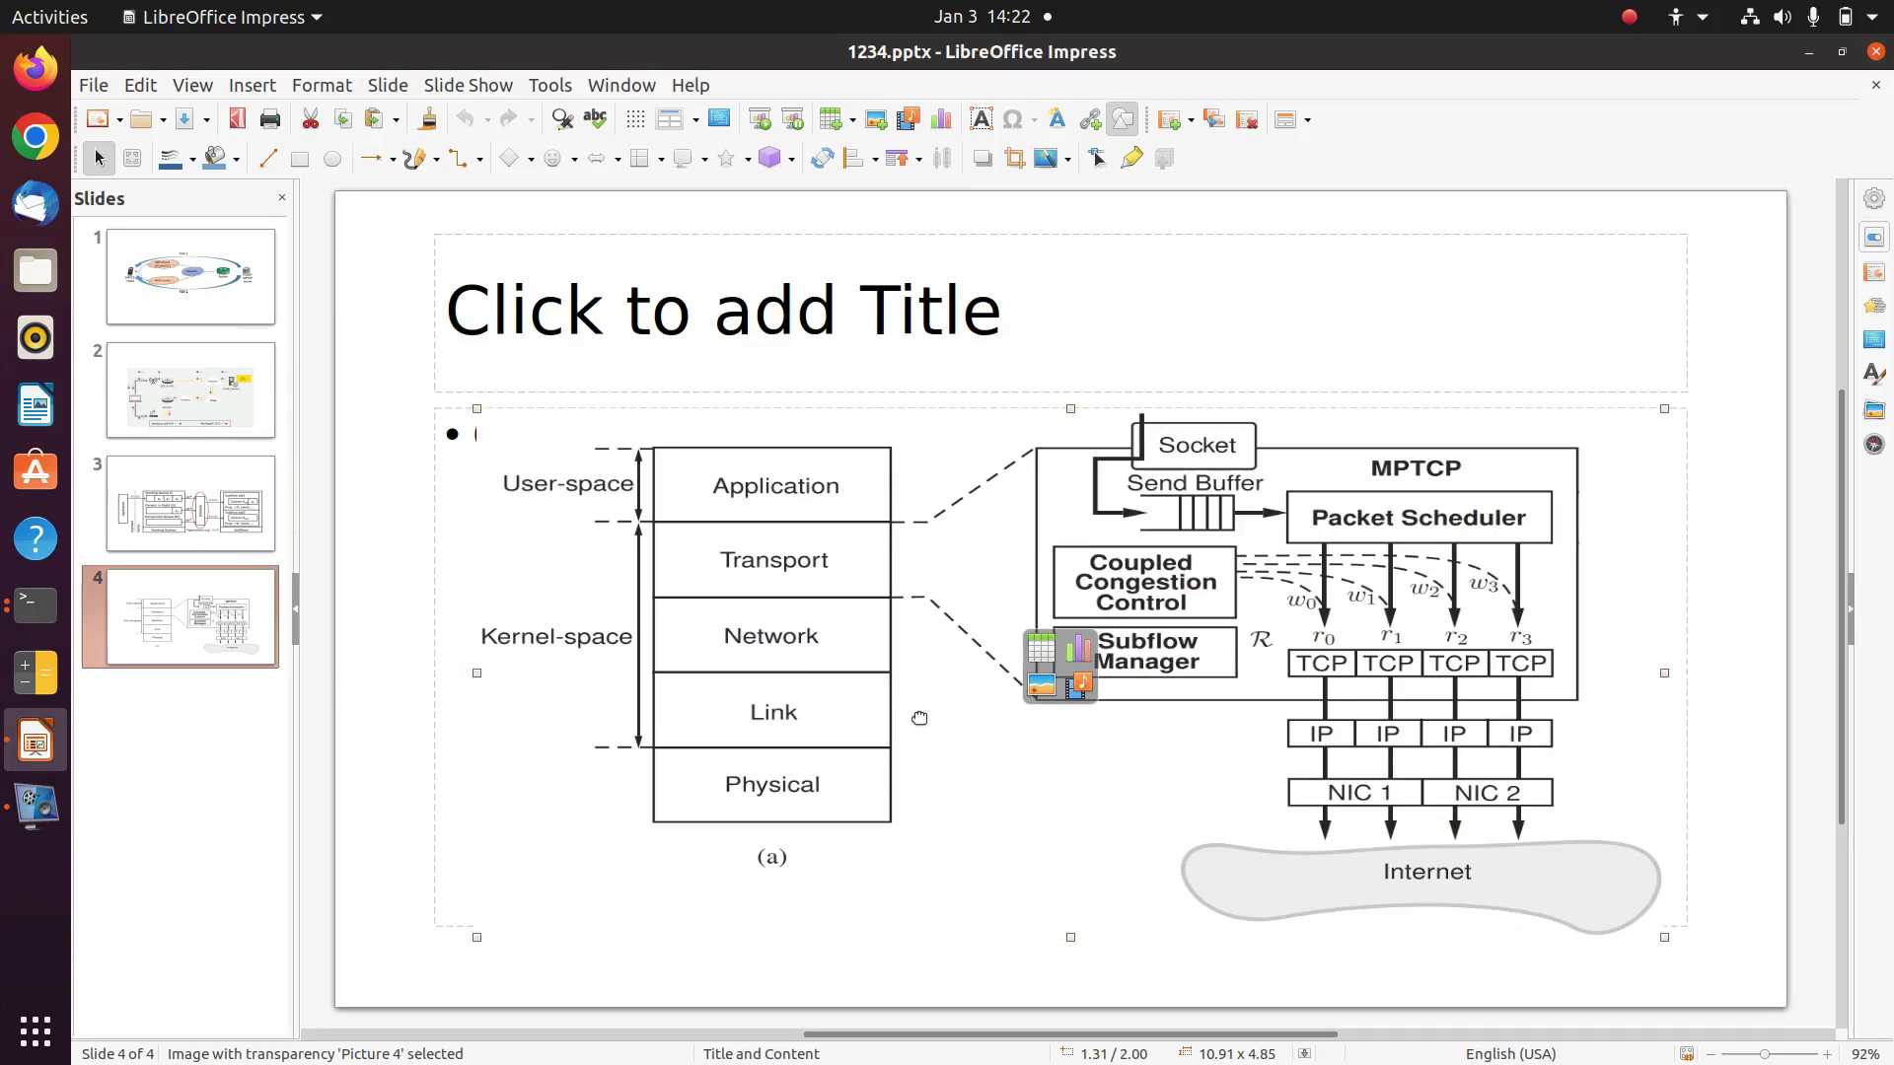
key(Escape)
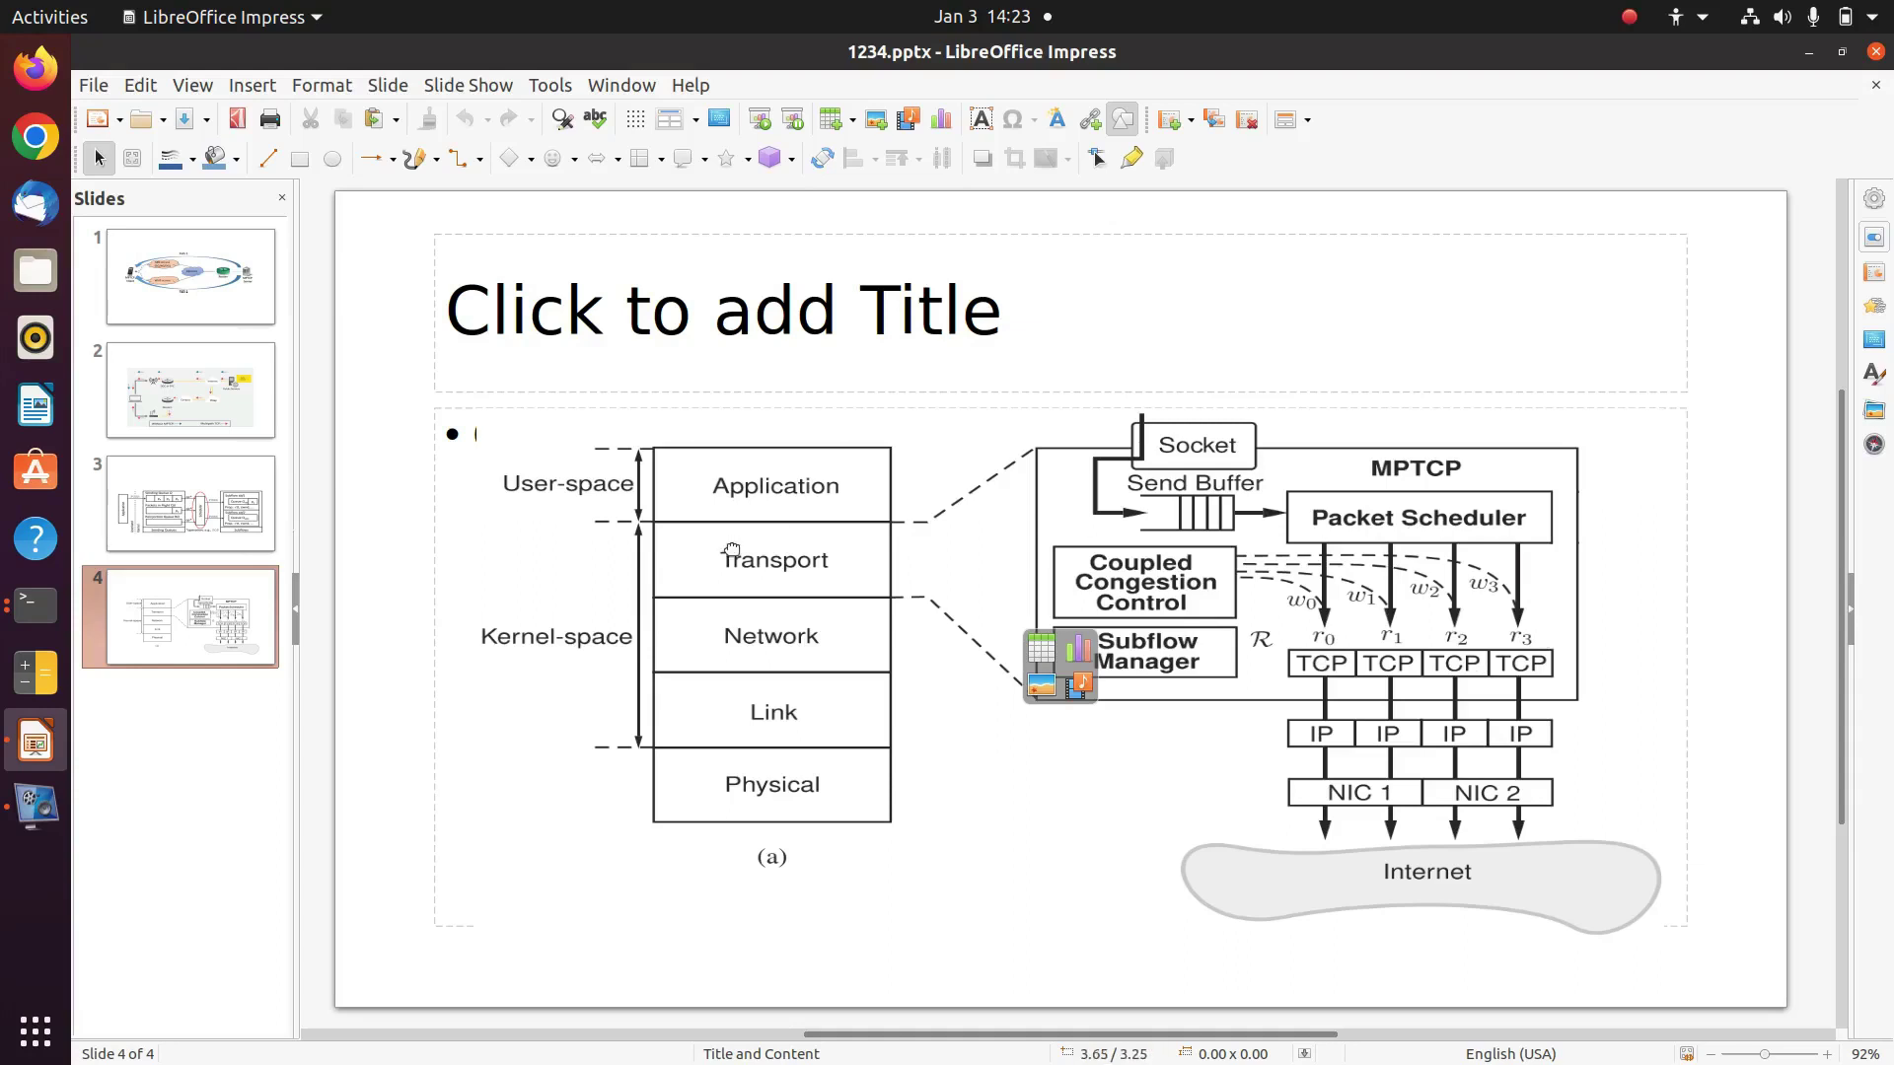
Switch back to Terminal, add "uncoupled coupled" to the congestion control note, and abandon the line without executing it.
click(40, 606)
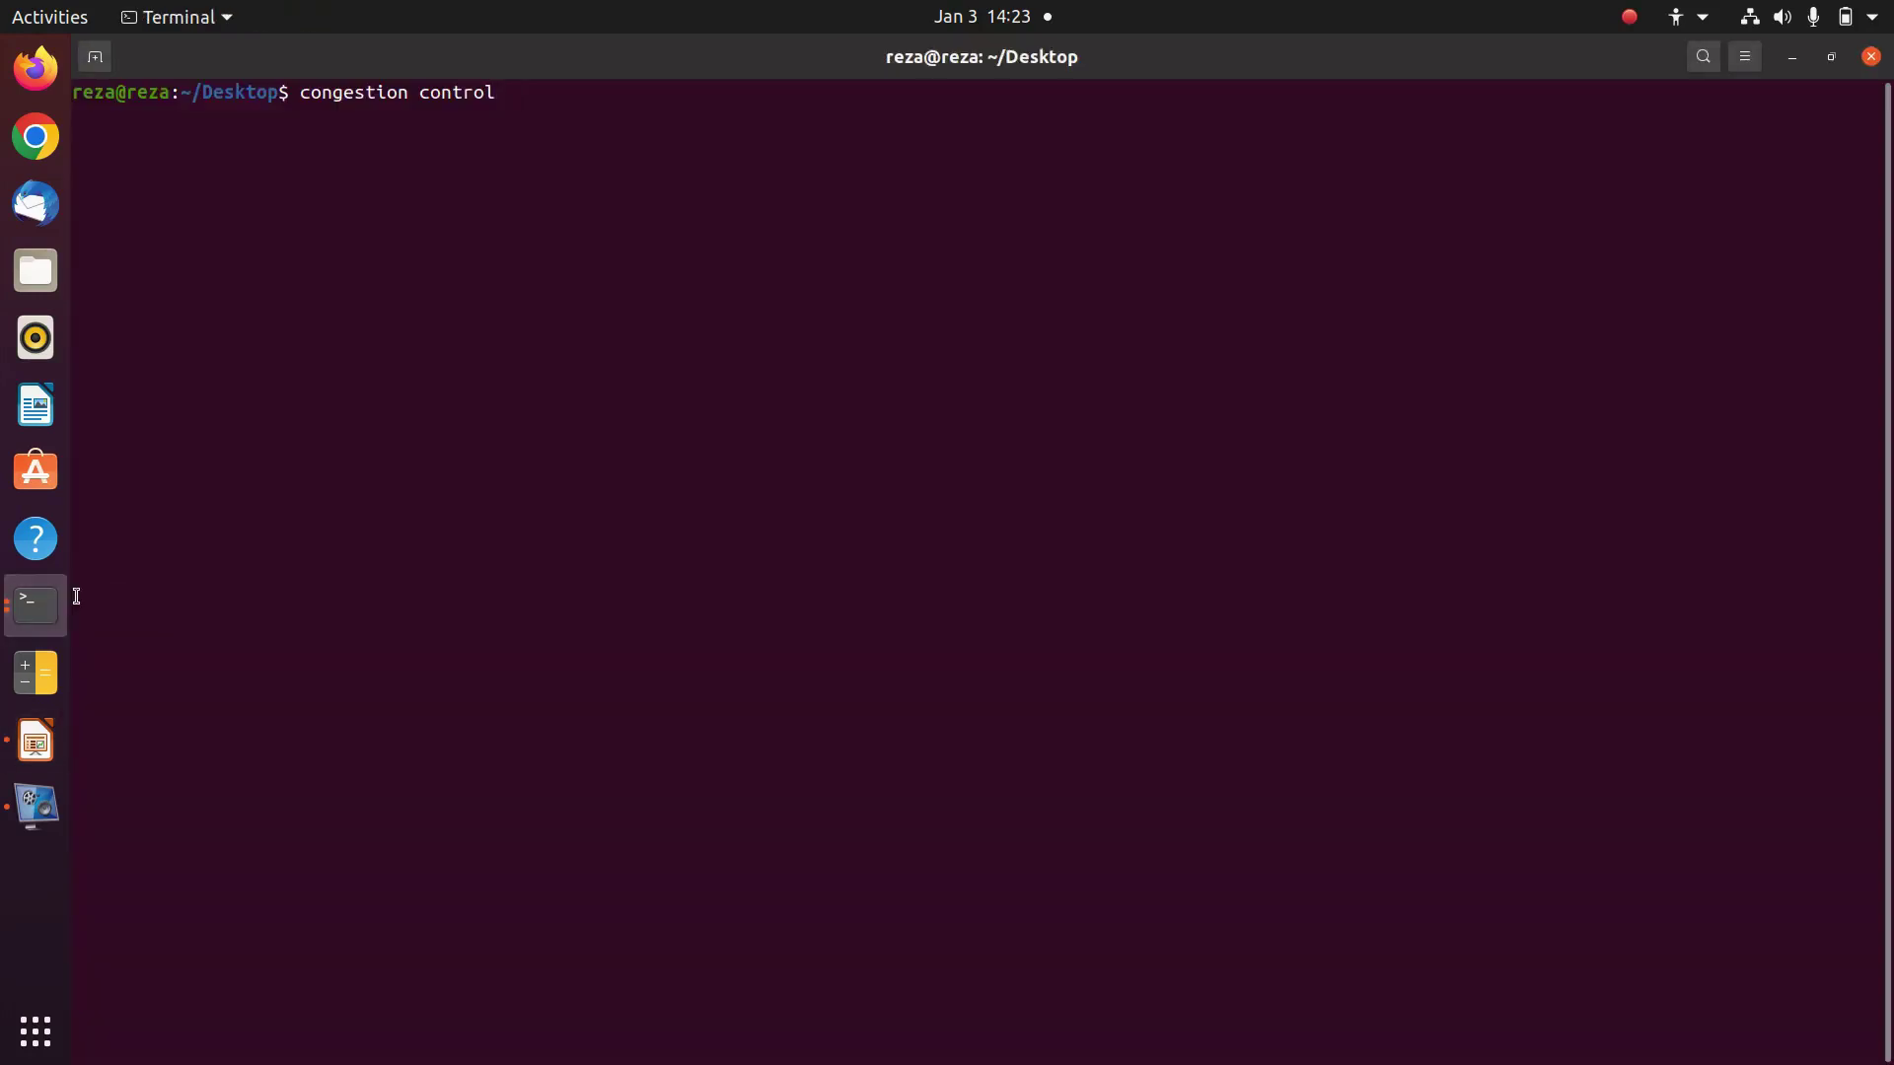
text(uncoupled)
key(BackSpace)
key(BackSpace)
text(ed)
key(BackSpace)
key(BackSpace)
text(d coupled)
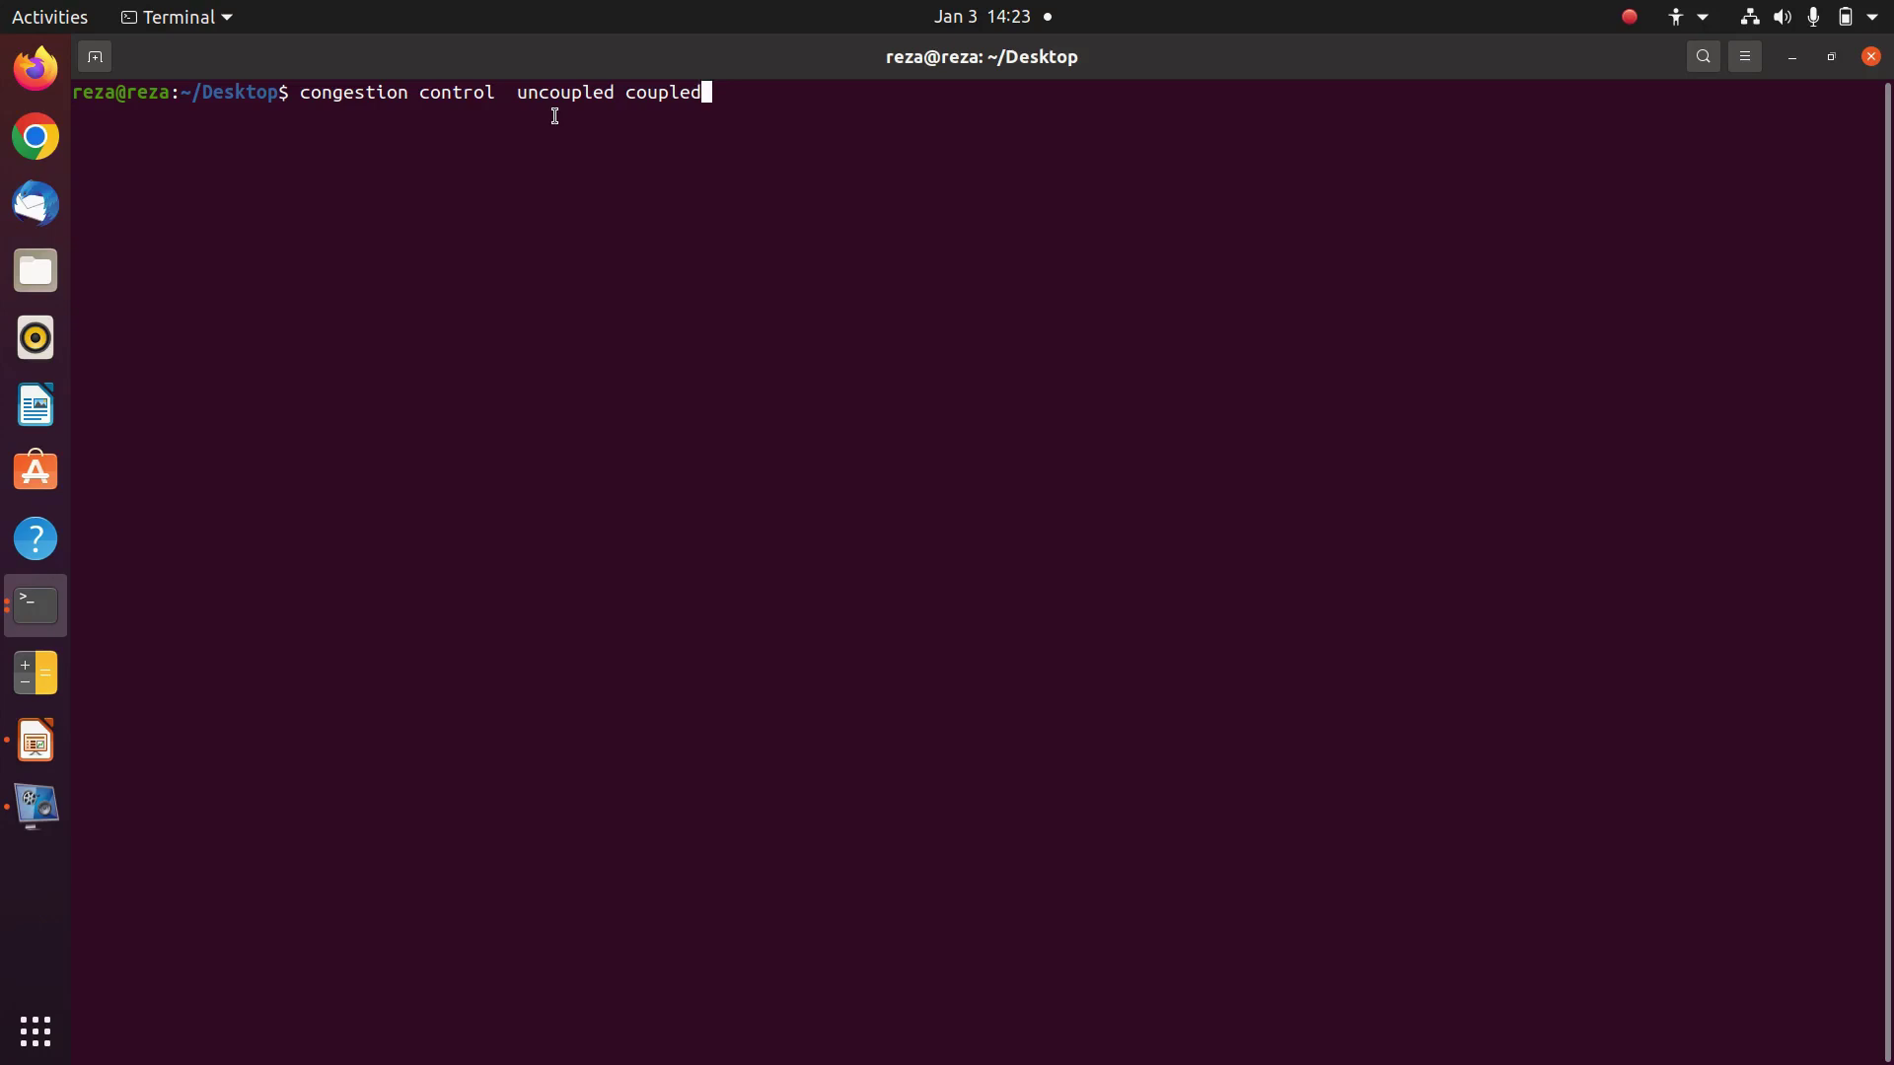
drag(627, 90, 700, 90)
click(770, 103)
key(ctrl+c)
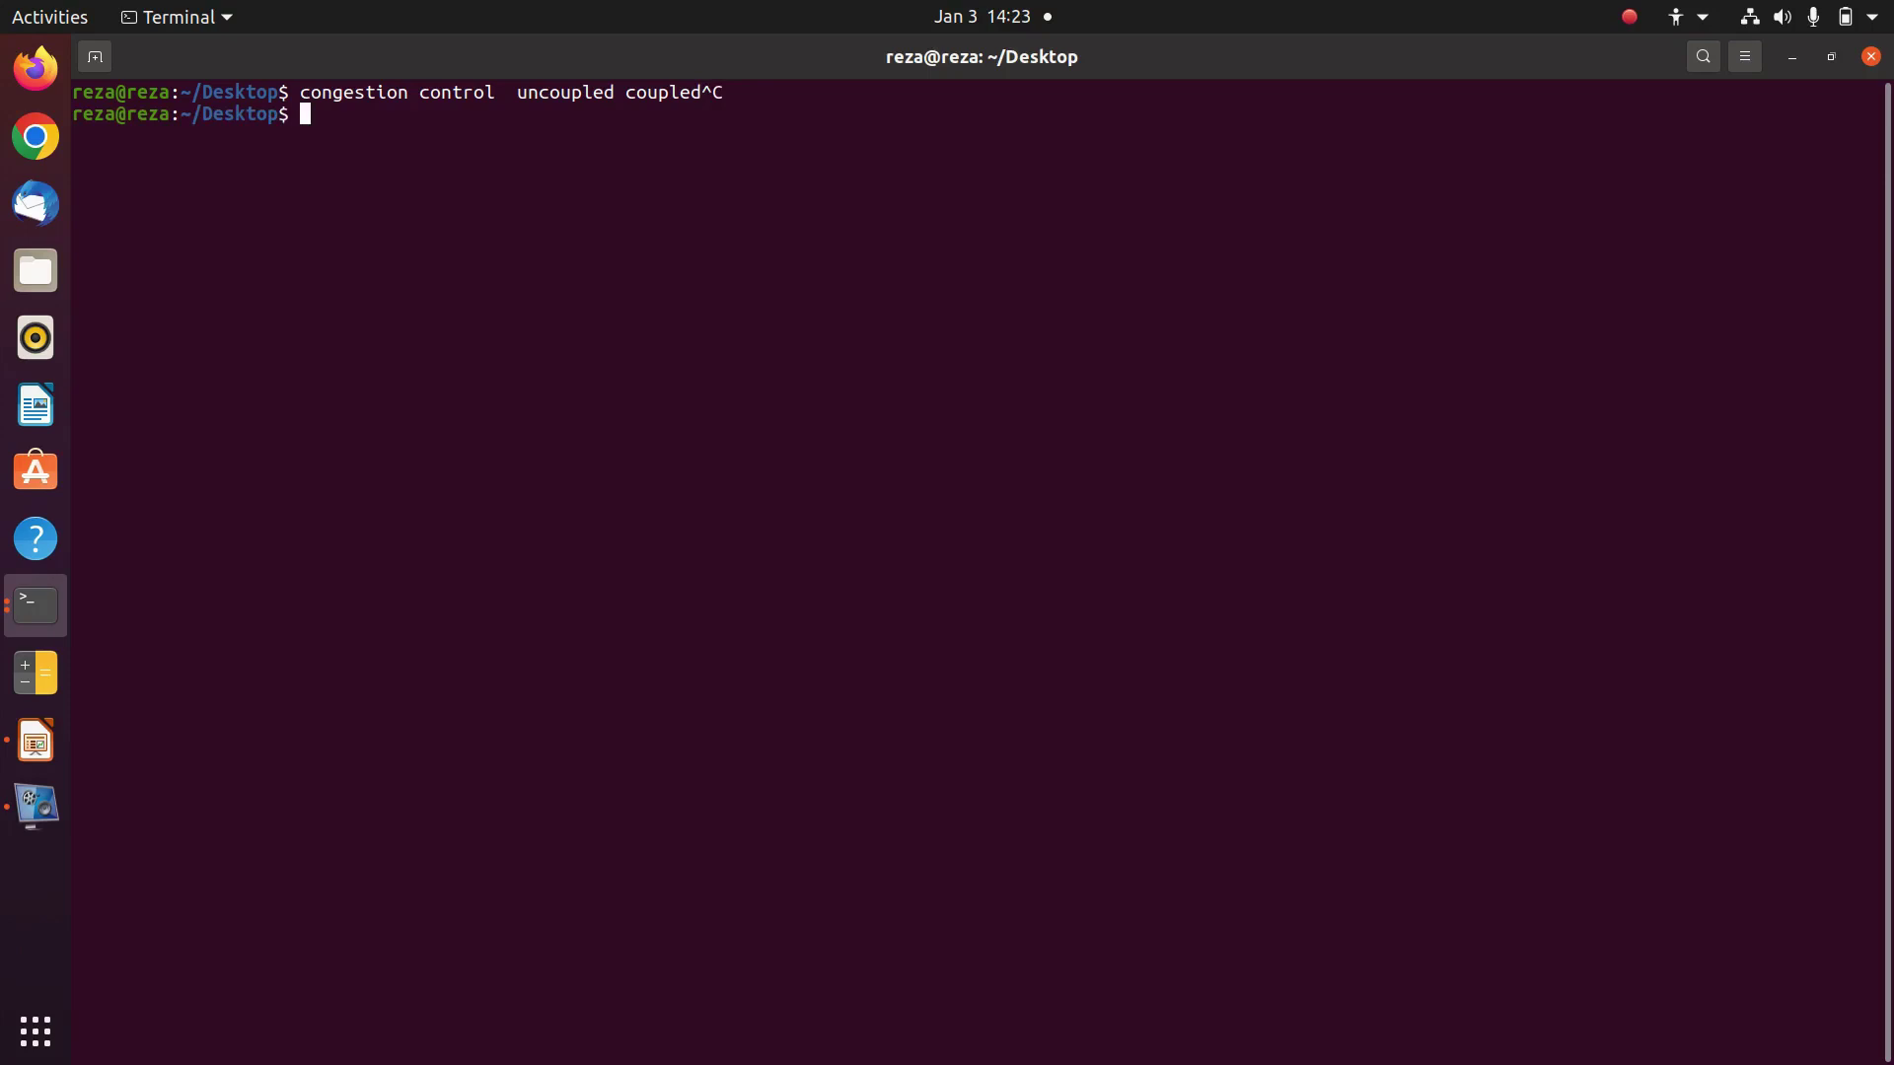
Write "Cubic" and "coupled LIA OLIA Balia wVegas" as separate prompt notes, abandoning each line without executing it.
text(Cubic)
key(ctrl+c)
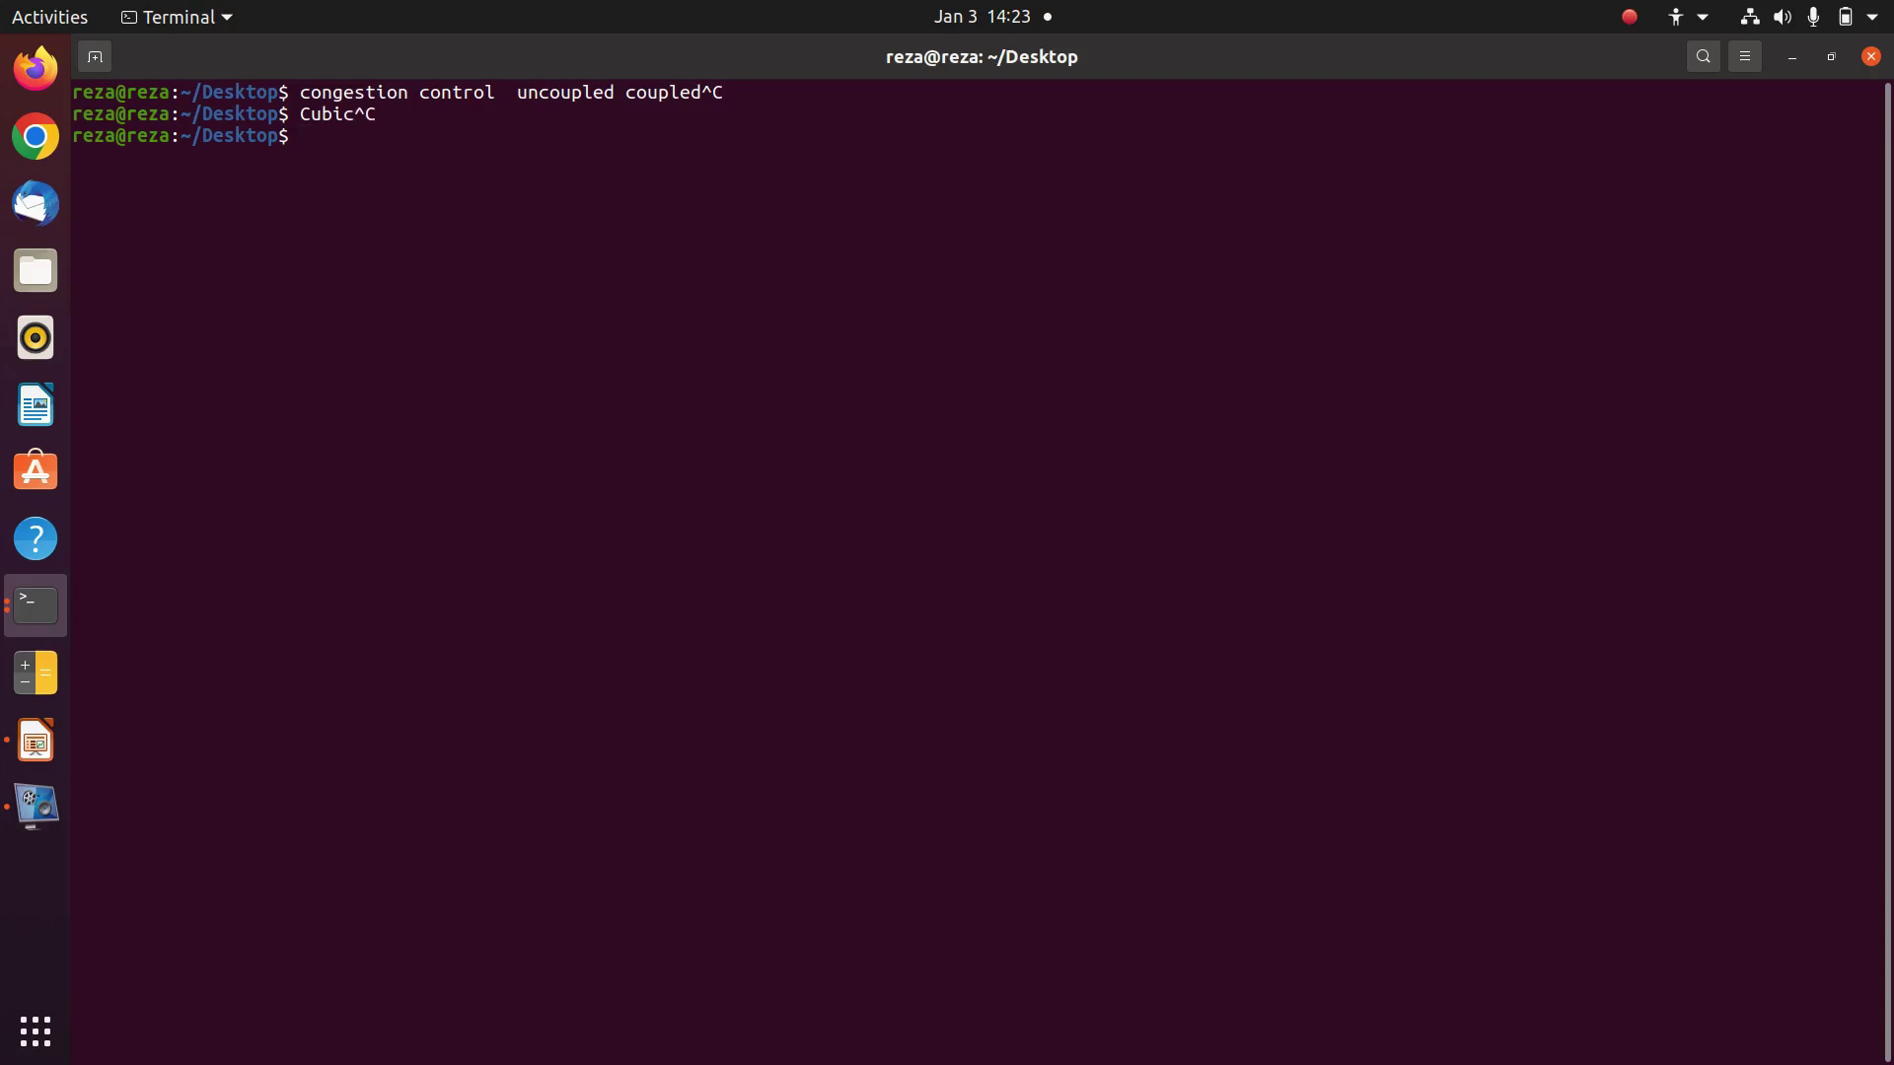
text(coupled  LIA OLIA Bali)
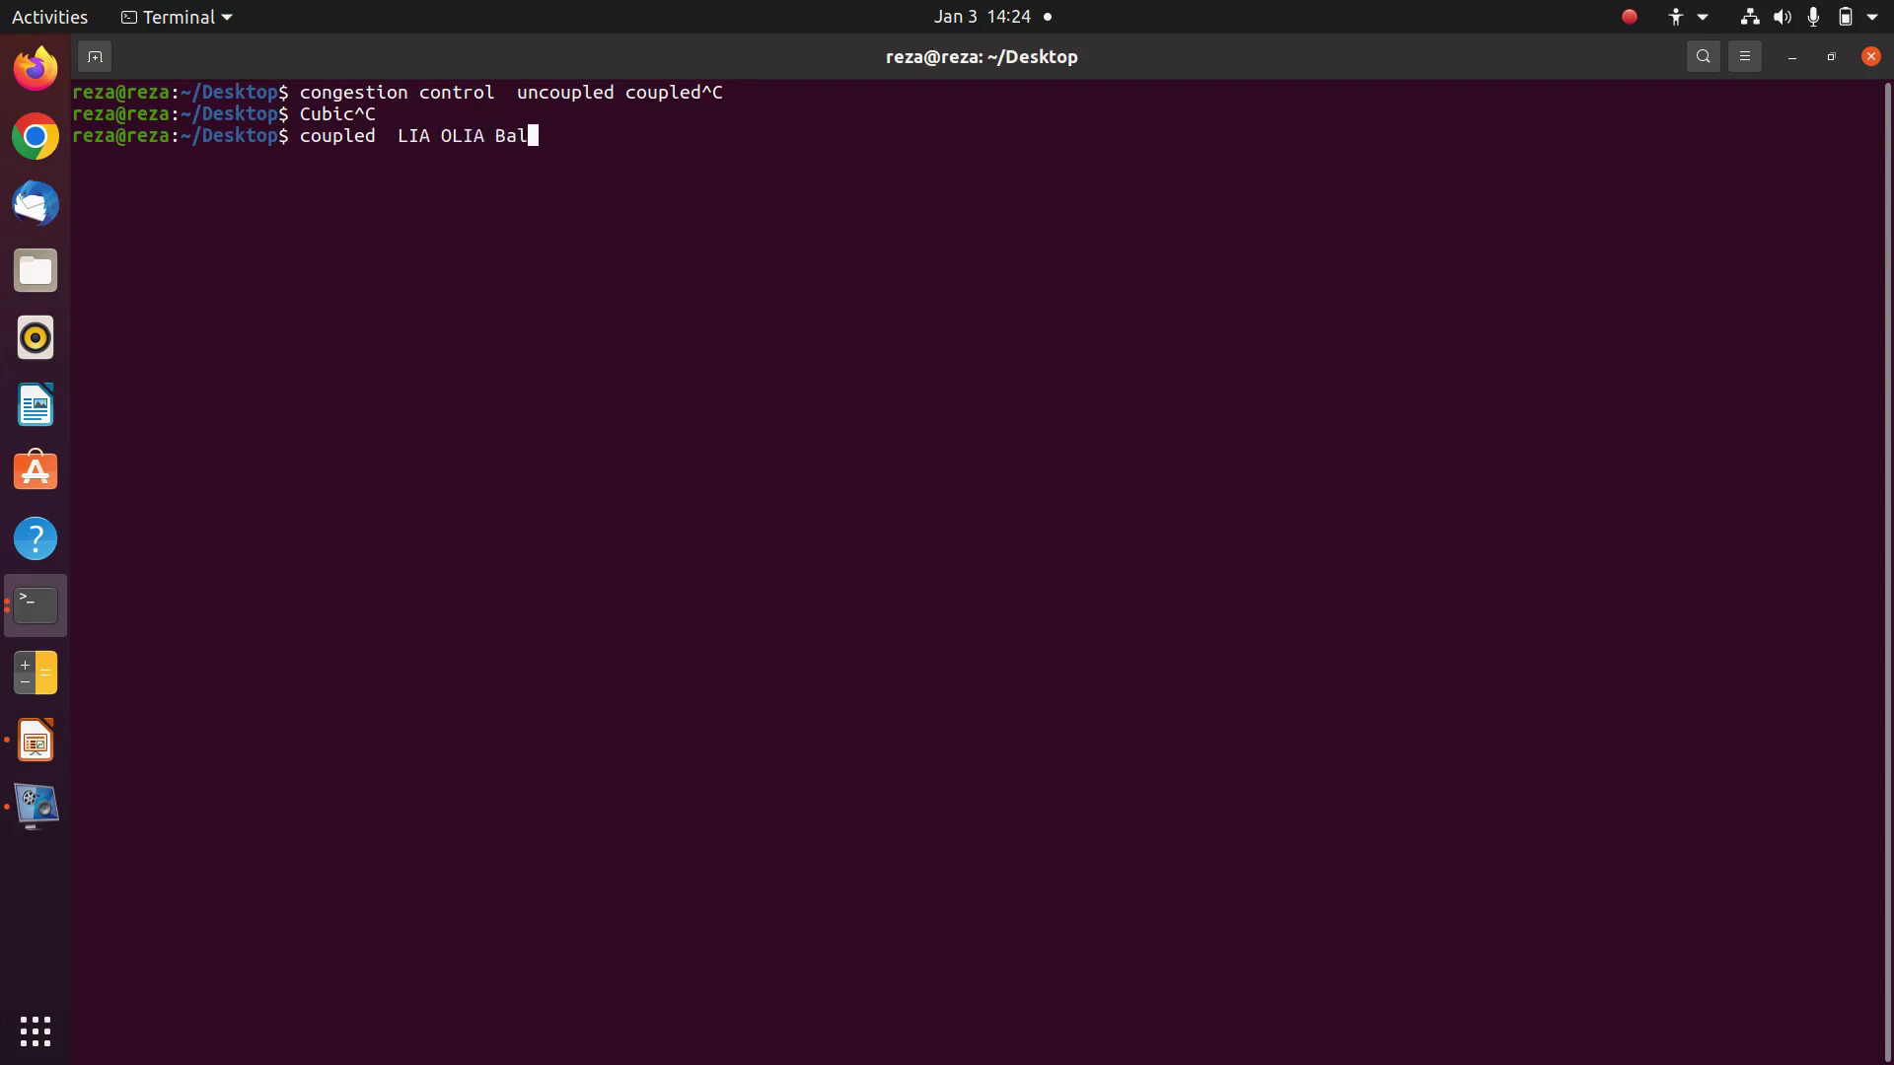
key(BackSpace)
text(a Wvegas)
key(BackSpace)
key(BackSpace)
key(BackSpace)
key(BackSpace)
key(BackSpace)
key(BackSpace)
text(wVegas)
double_click(599, 135)
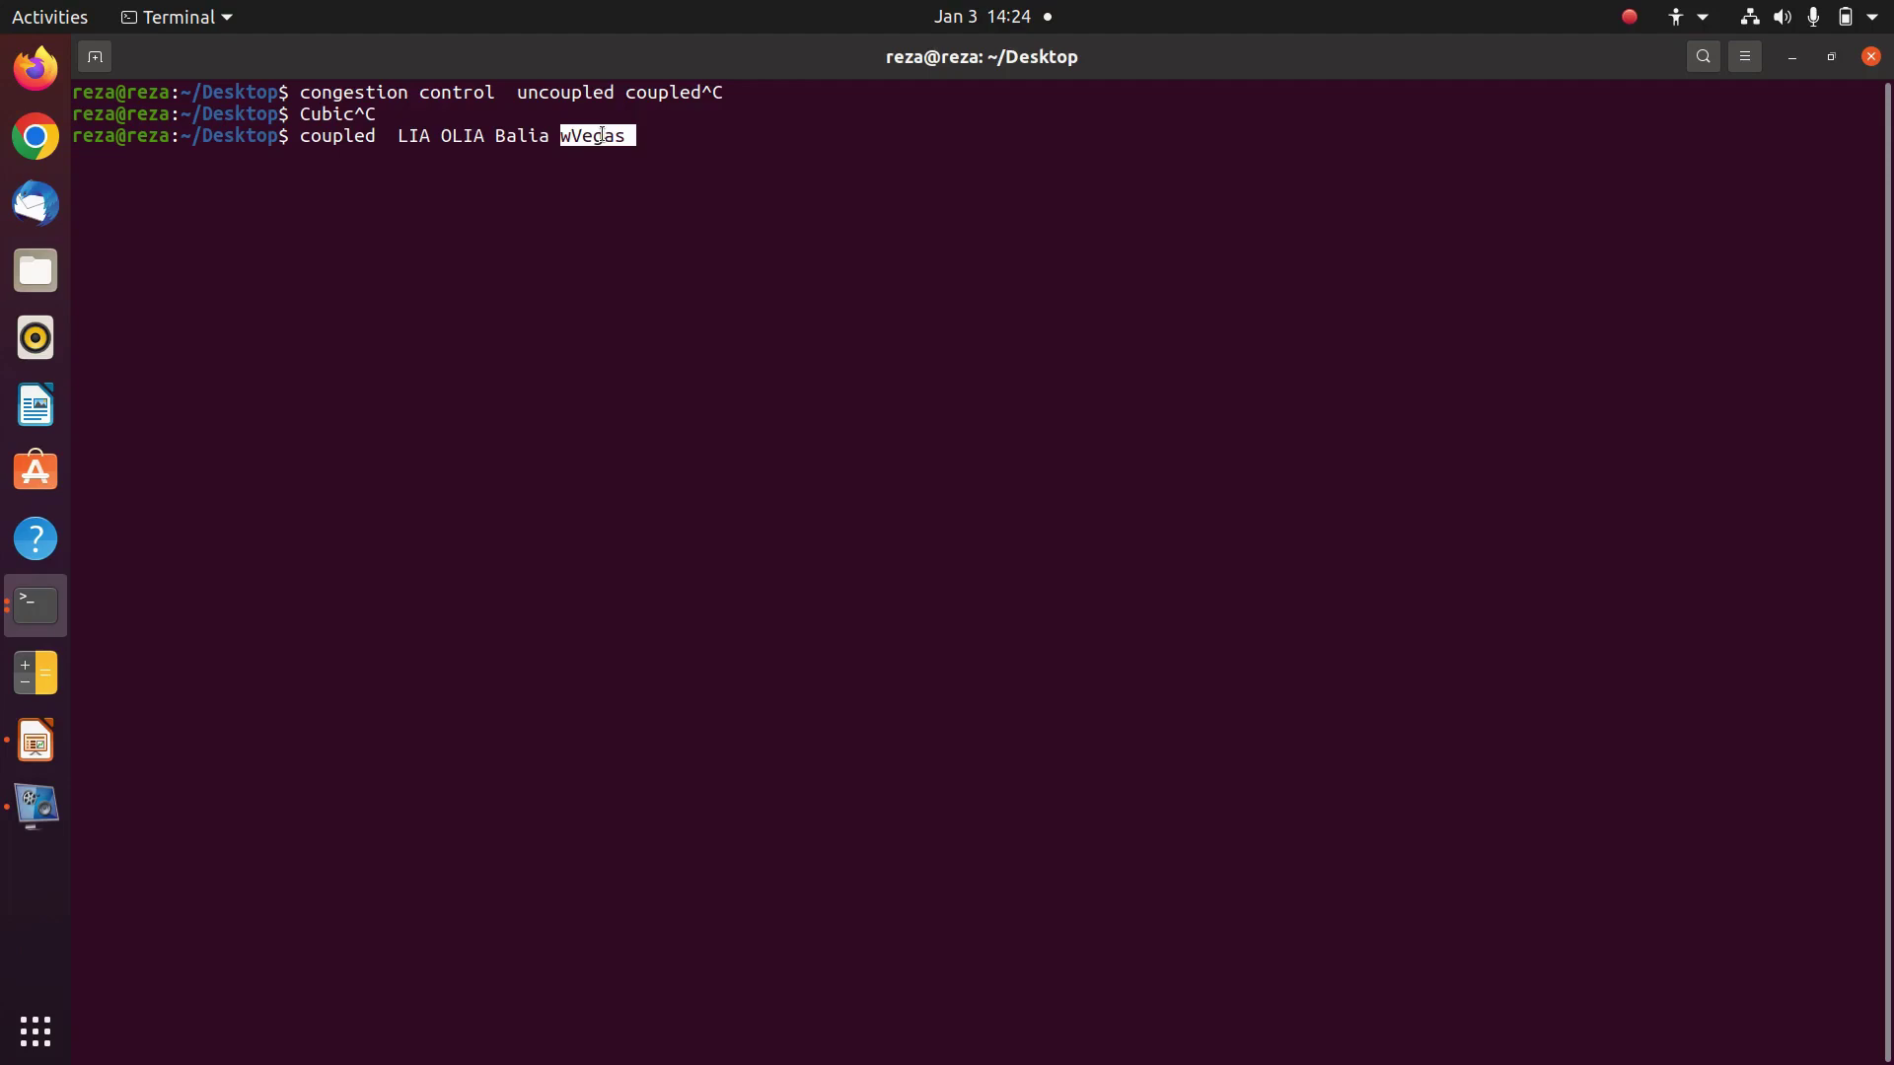
key(ctrl+c)
Query net.ipv4.tcp_congestion_control with sudo sysctl and examine the returned algorithm.
text(sudo)
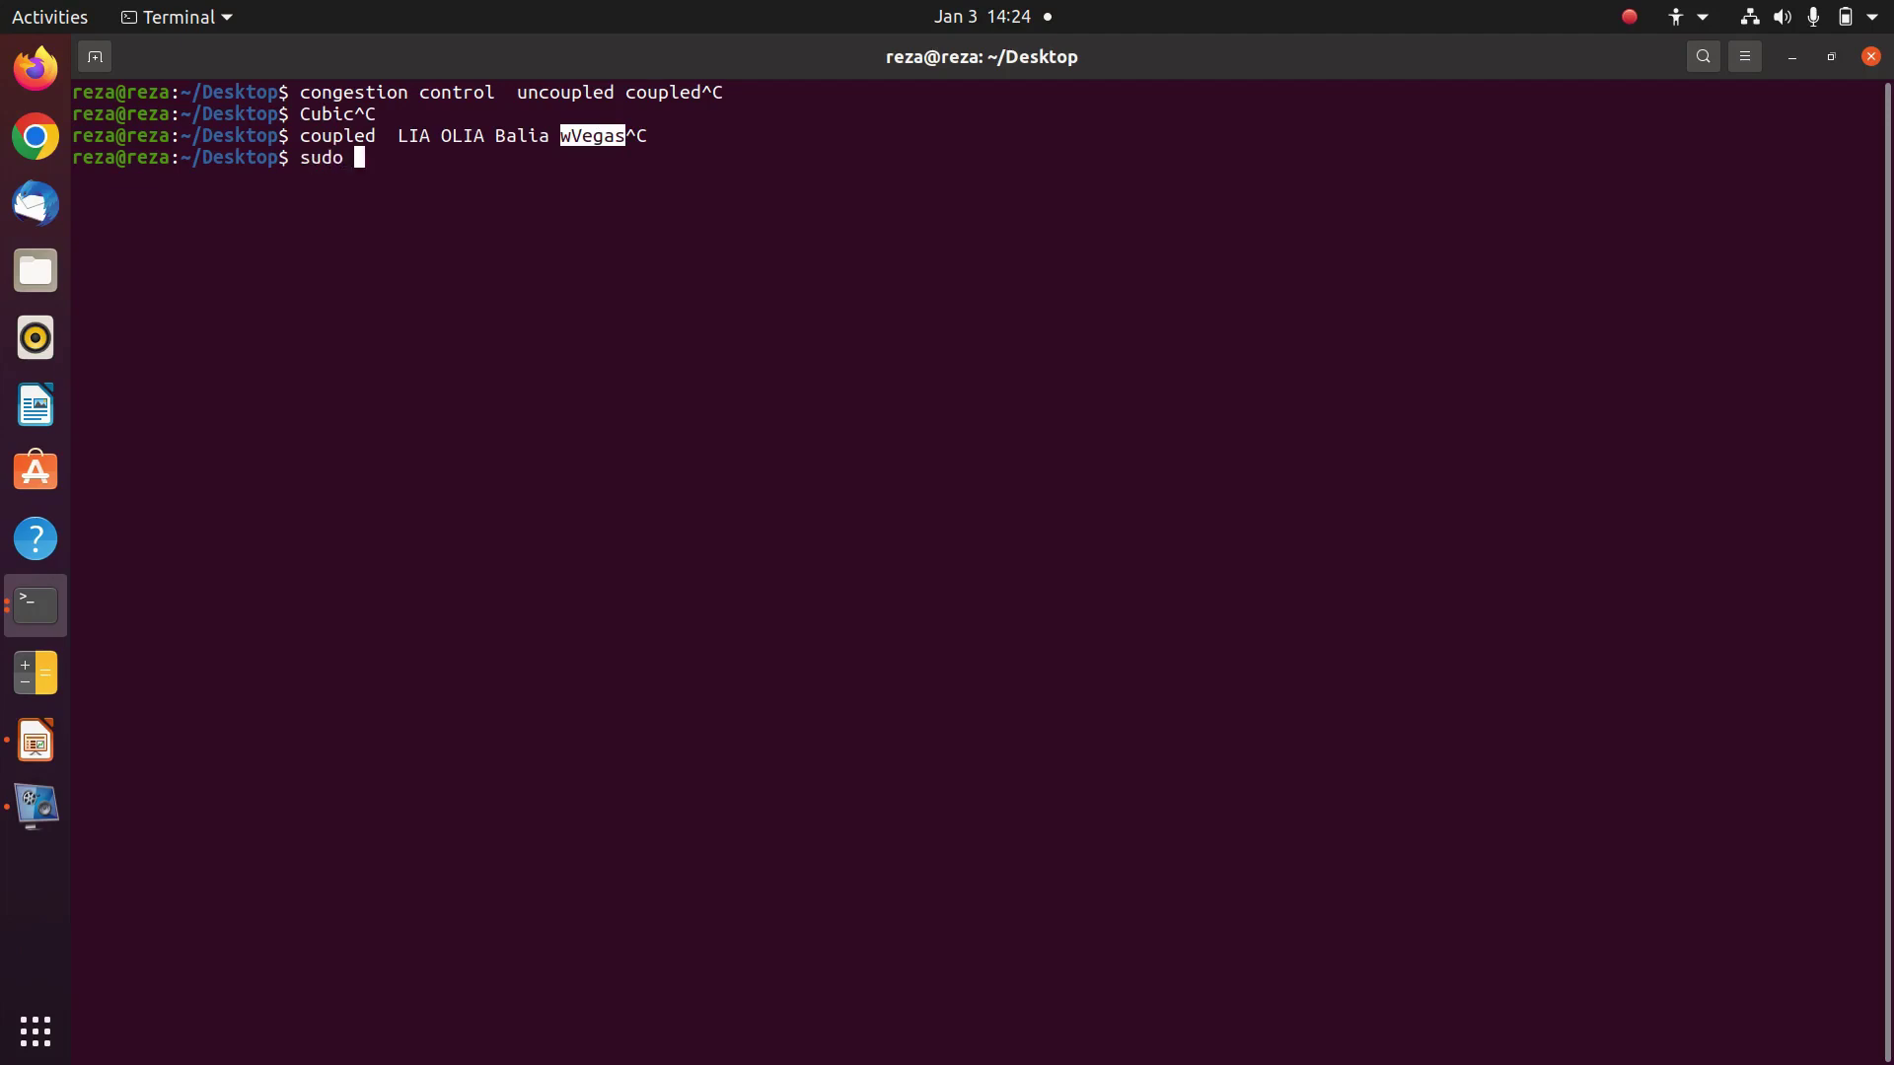
text( sysctl)
text(net.ipv4.tcp_c)
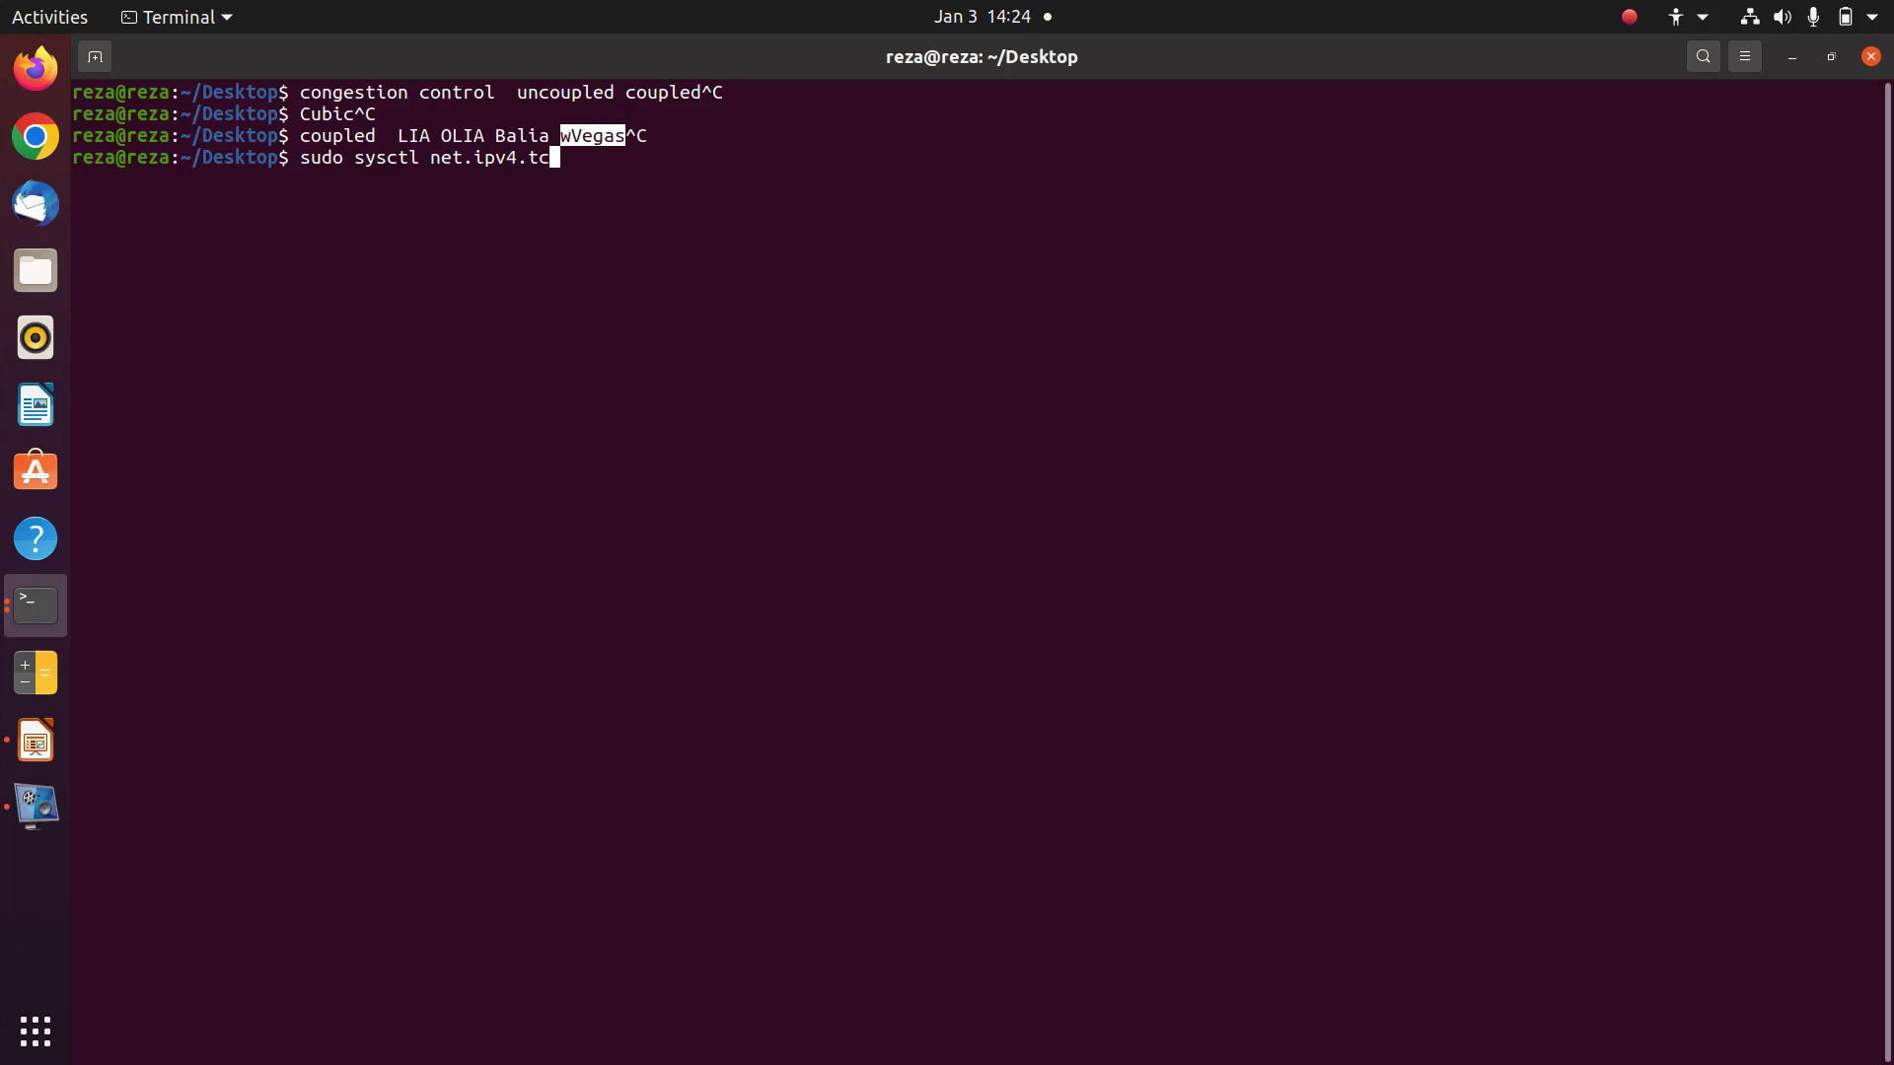
key(Tab)
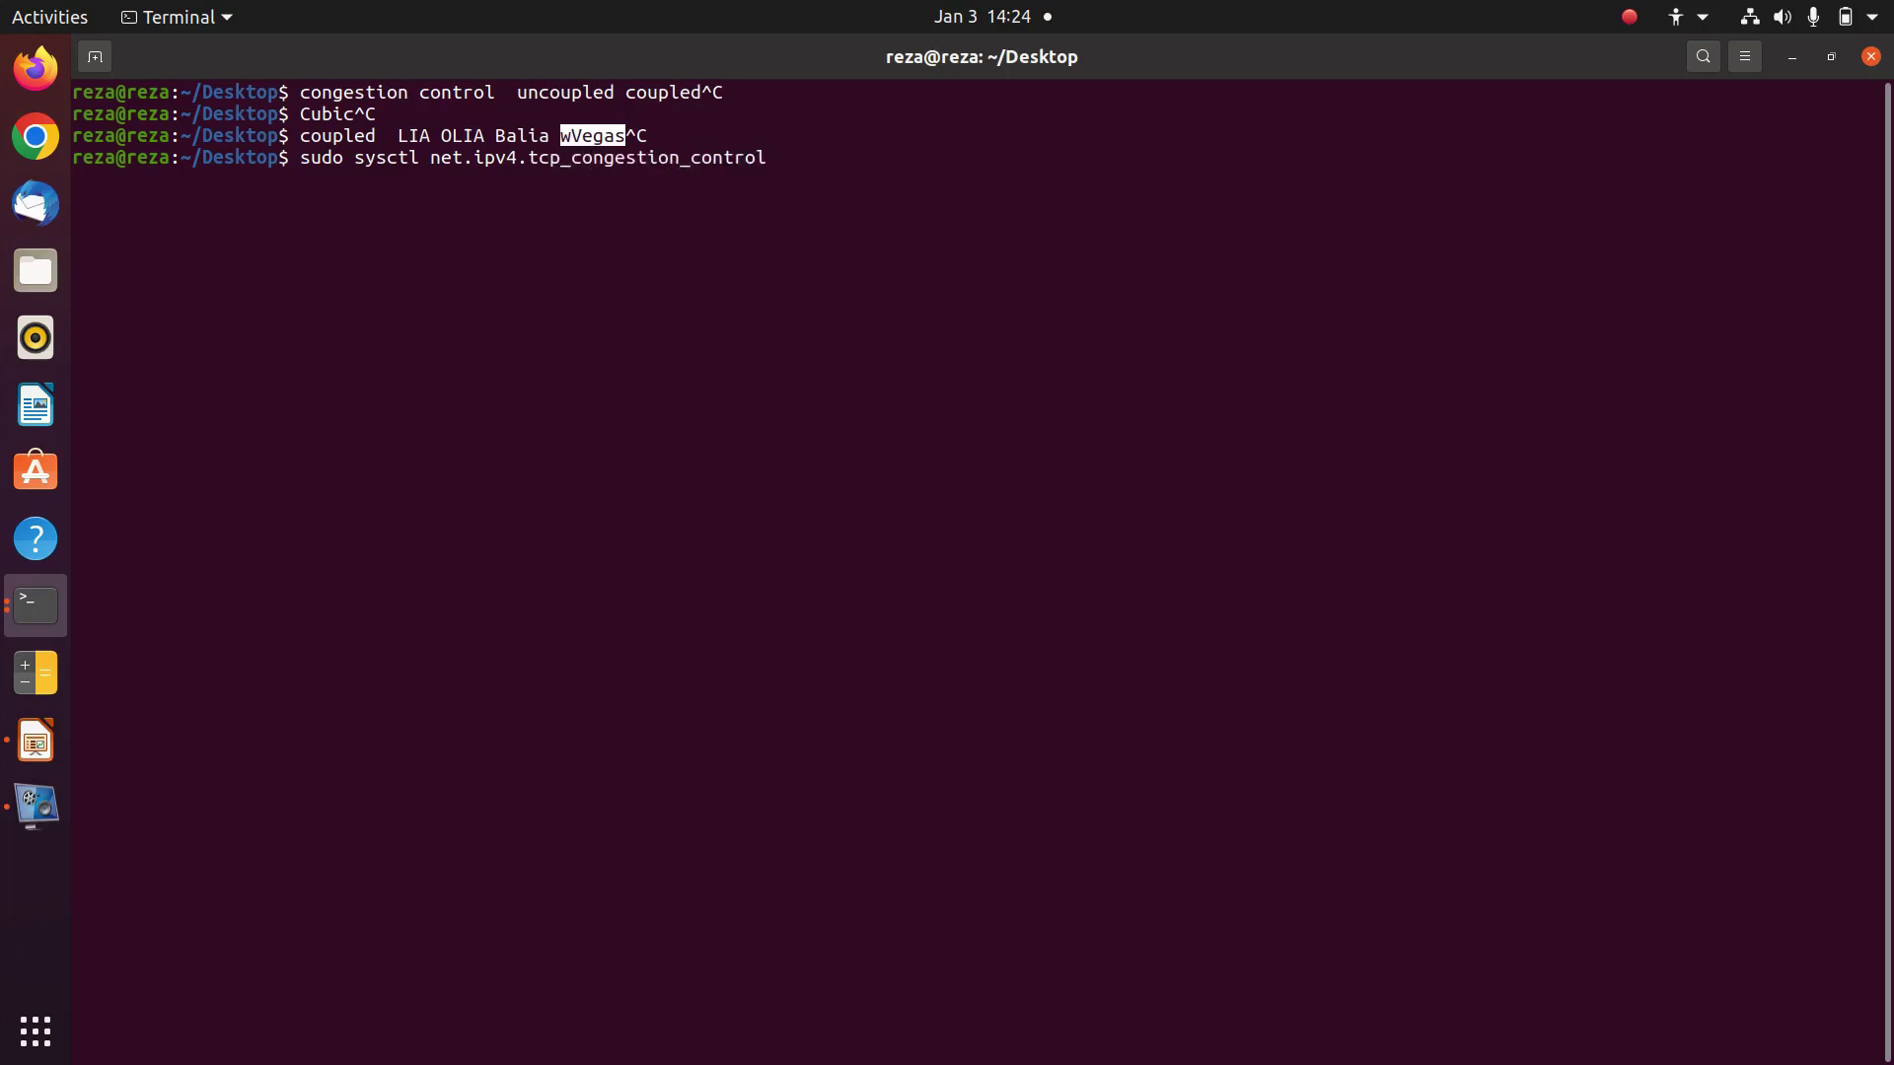
key(Return)
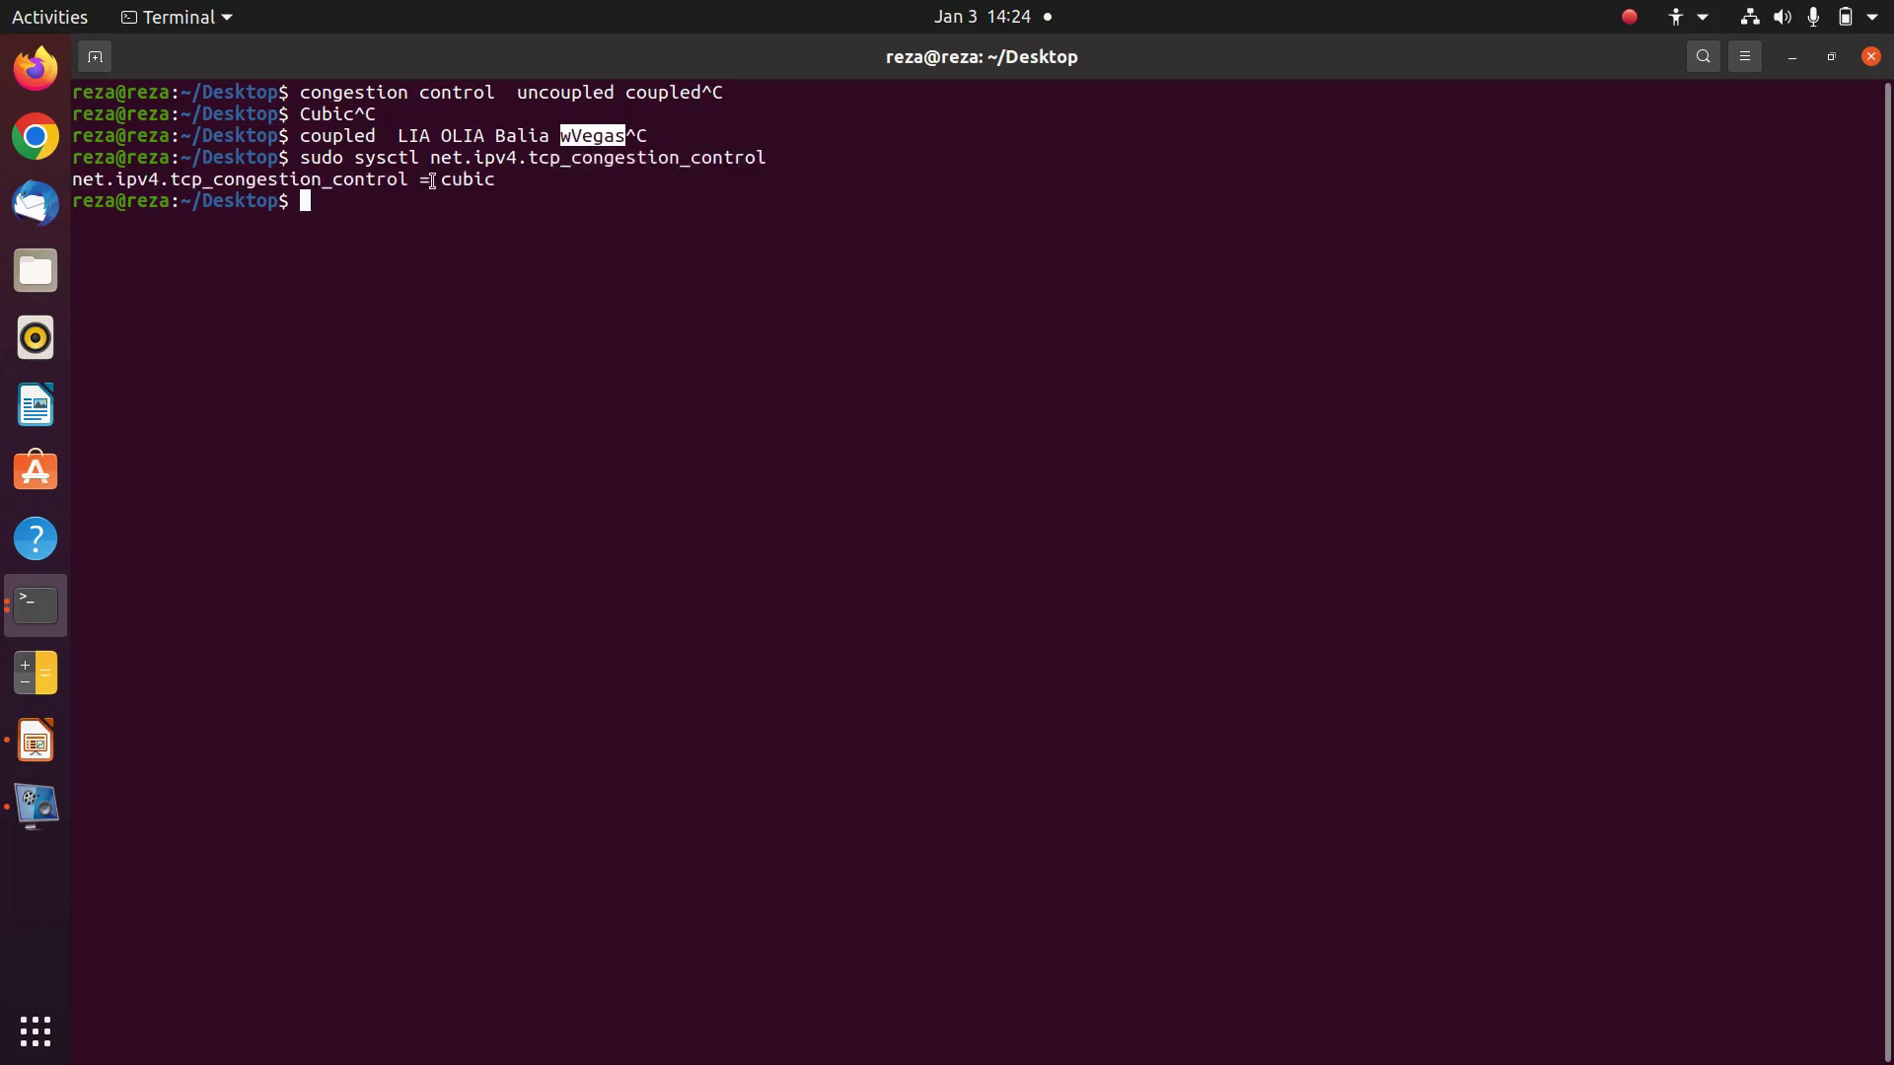
drag(440, 179, 499, 179)
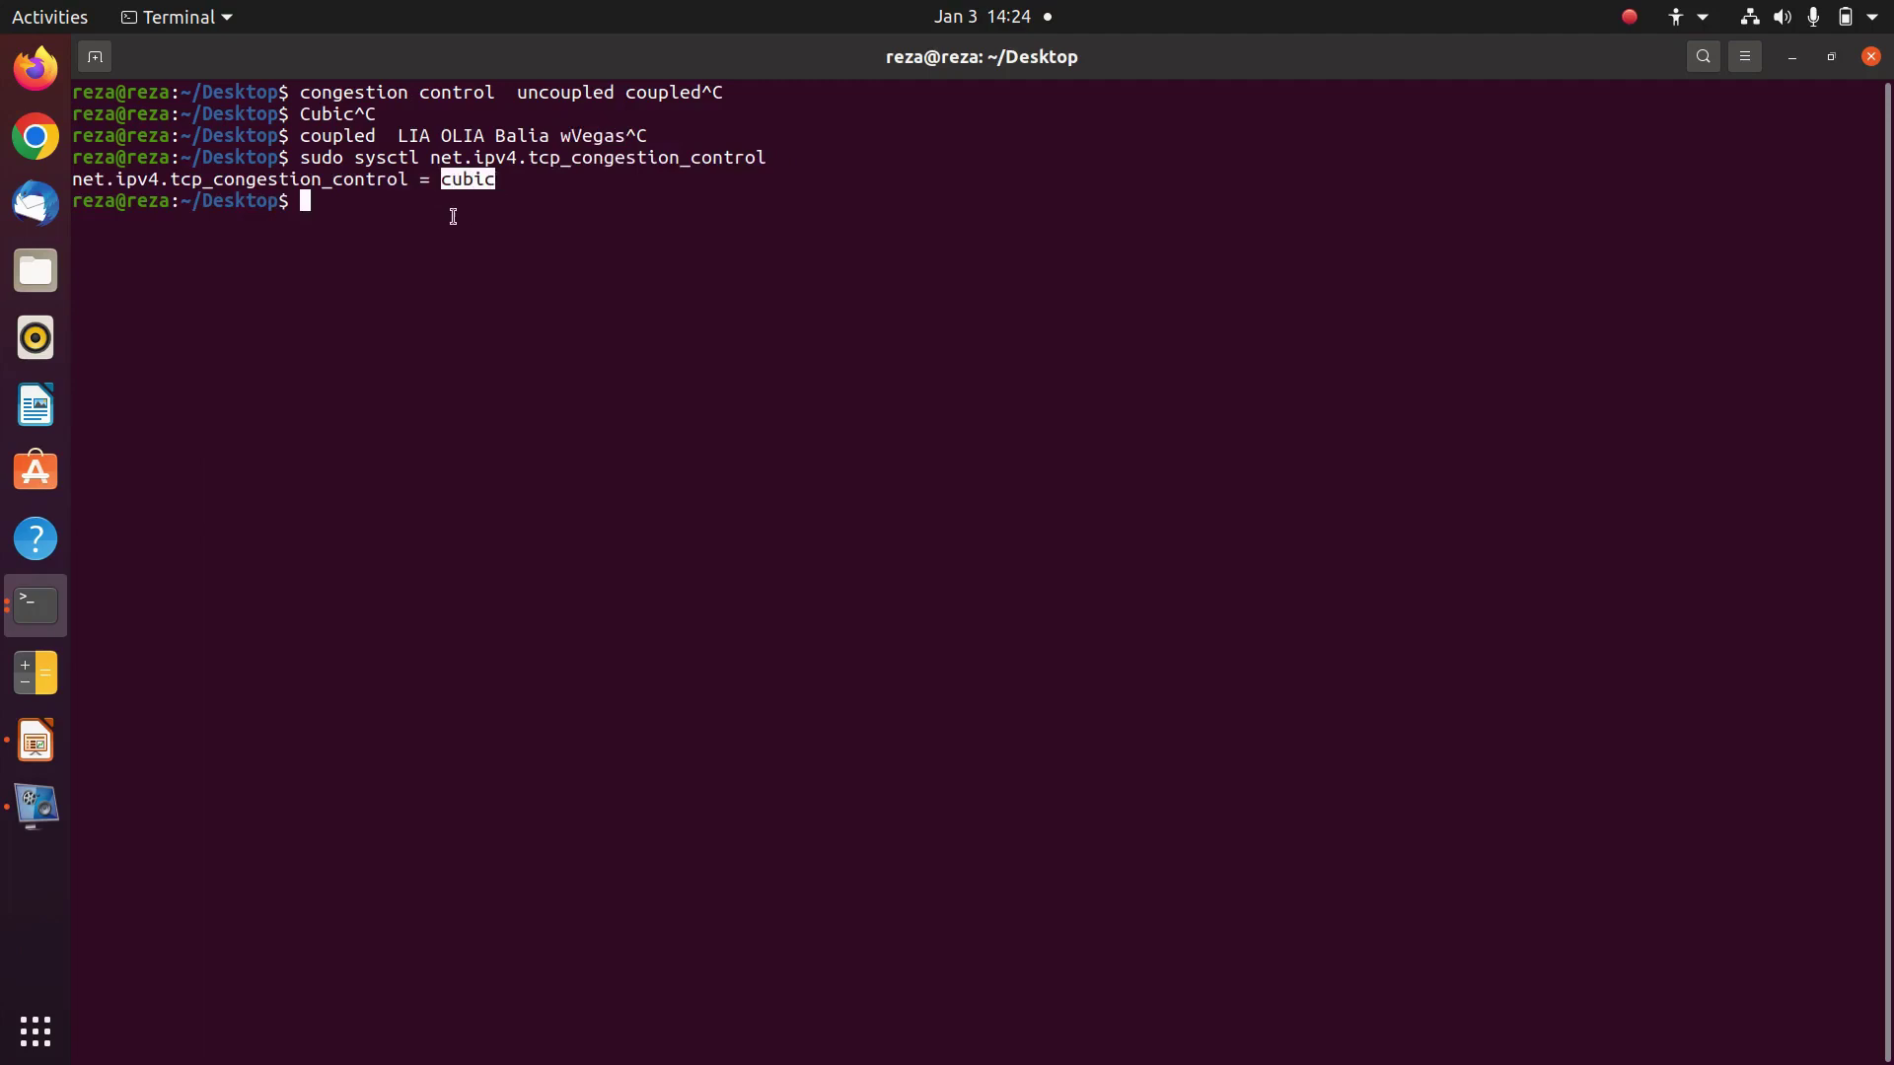
click(361, 205)
Try to set net.ipv4.tcp_congestion_control to olia with sudo sysctl.
key(Up)
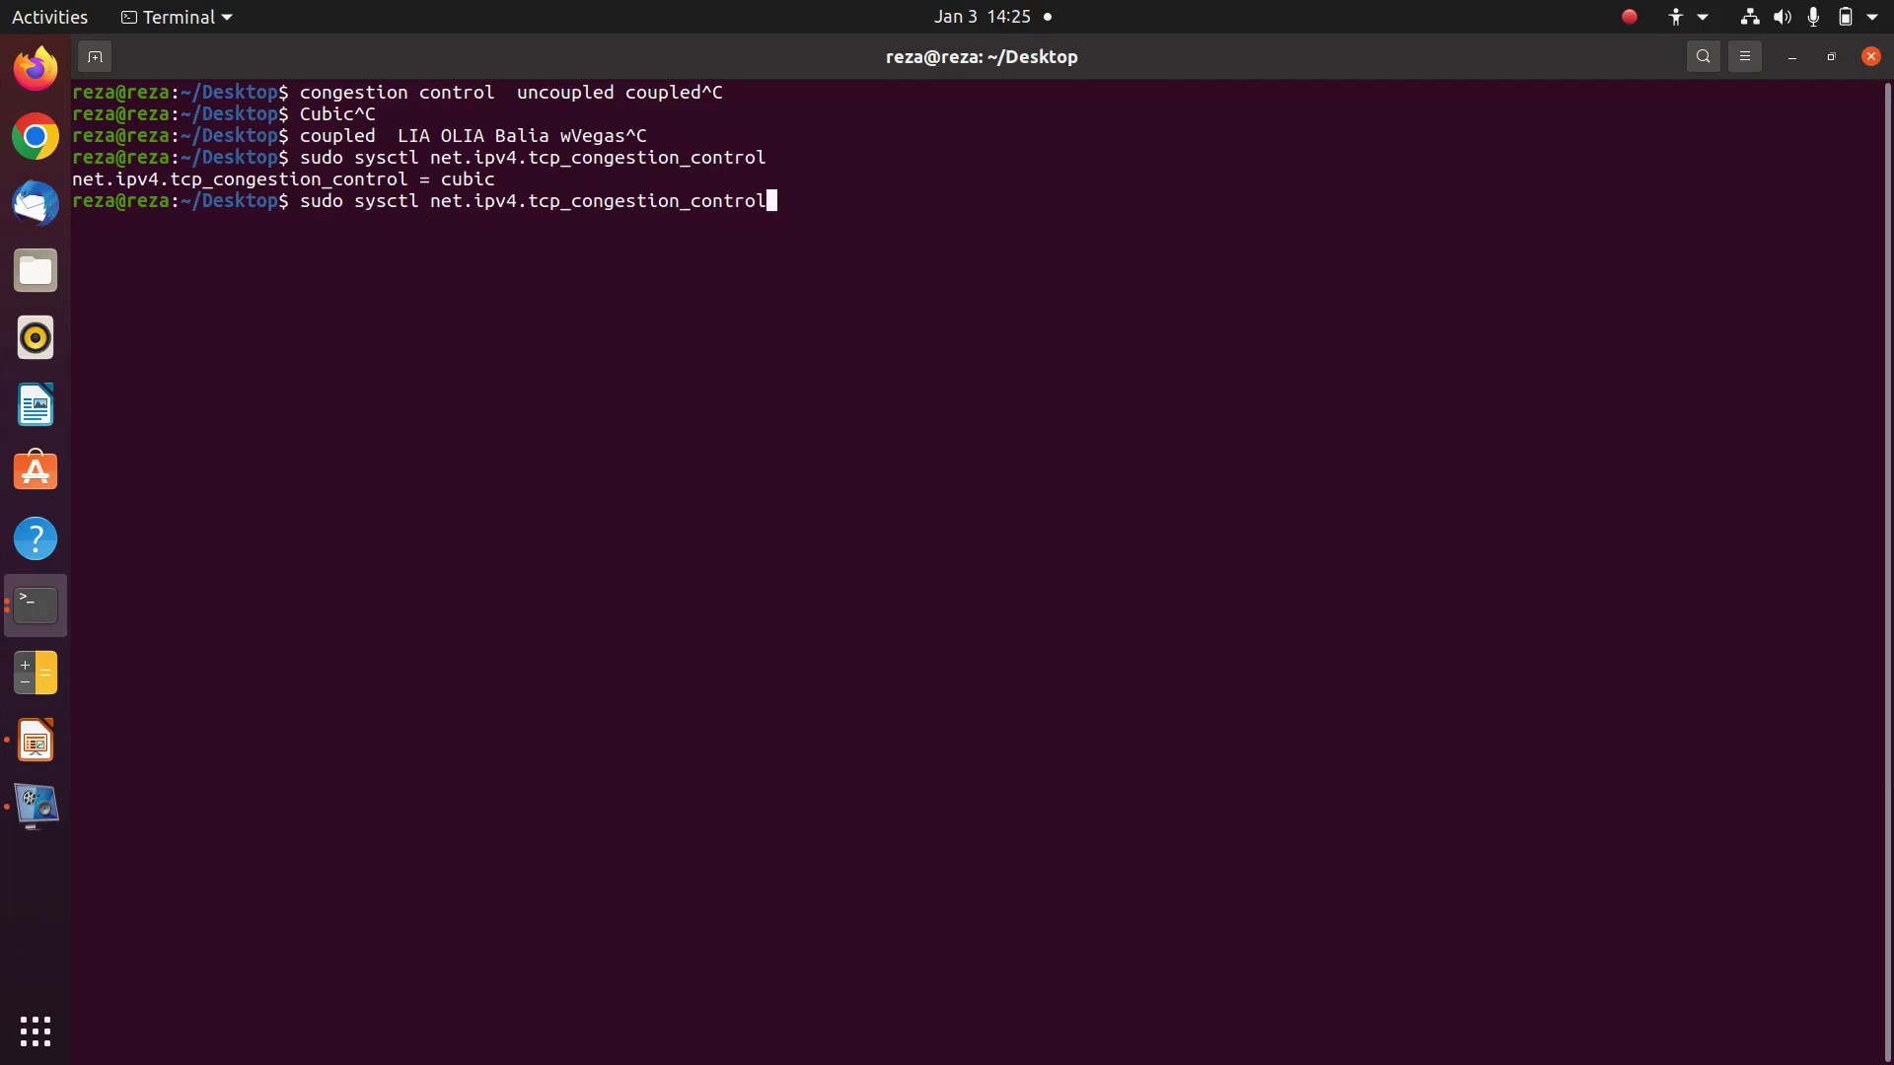
text(=olia)
key(Return)
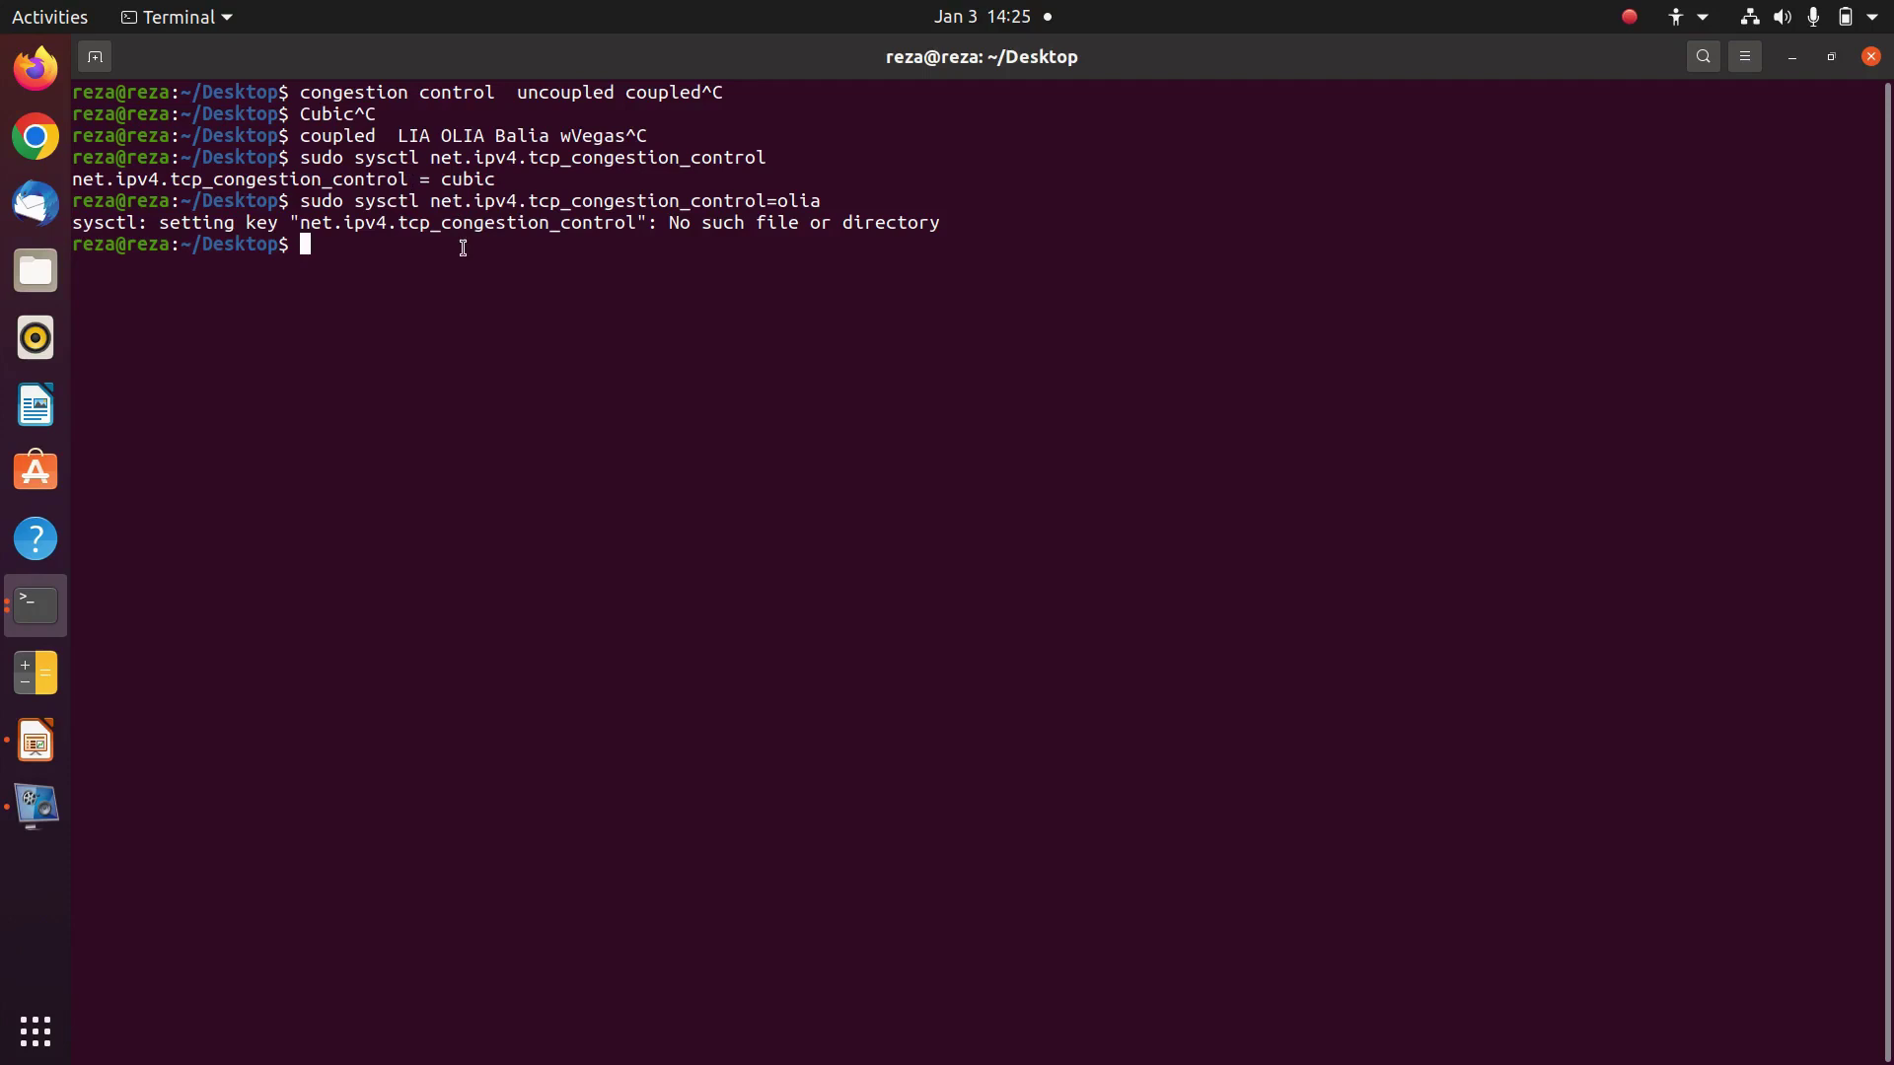
Open 3.adding_mptcp_variants.sh in nano and try to copy the sudo insmod line for mptcp_olia.ko.
text(nano 3.)
key(Tab)
key(Return)
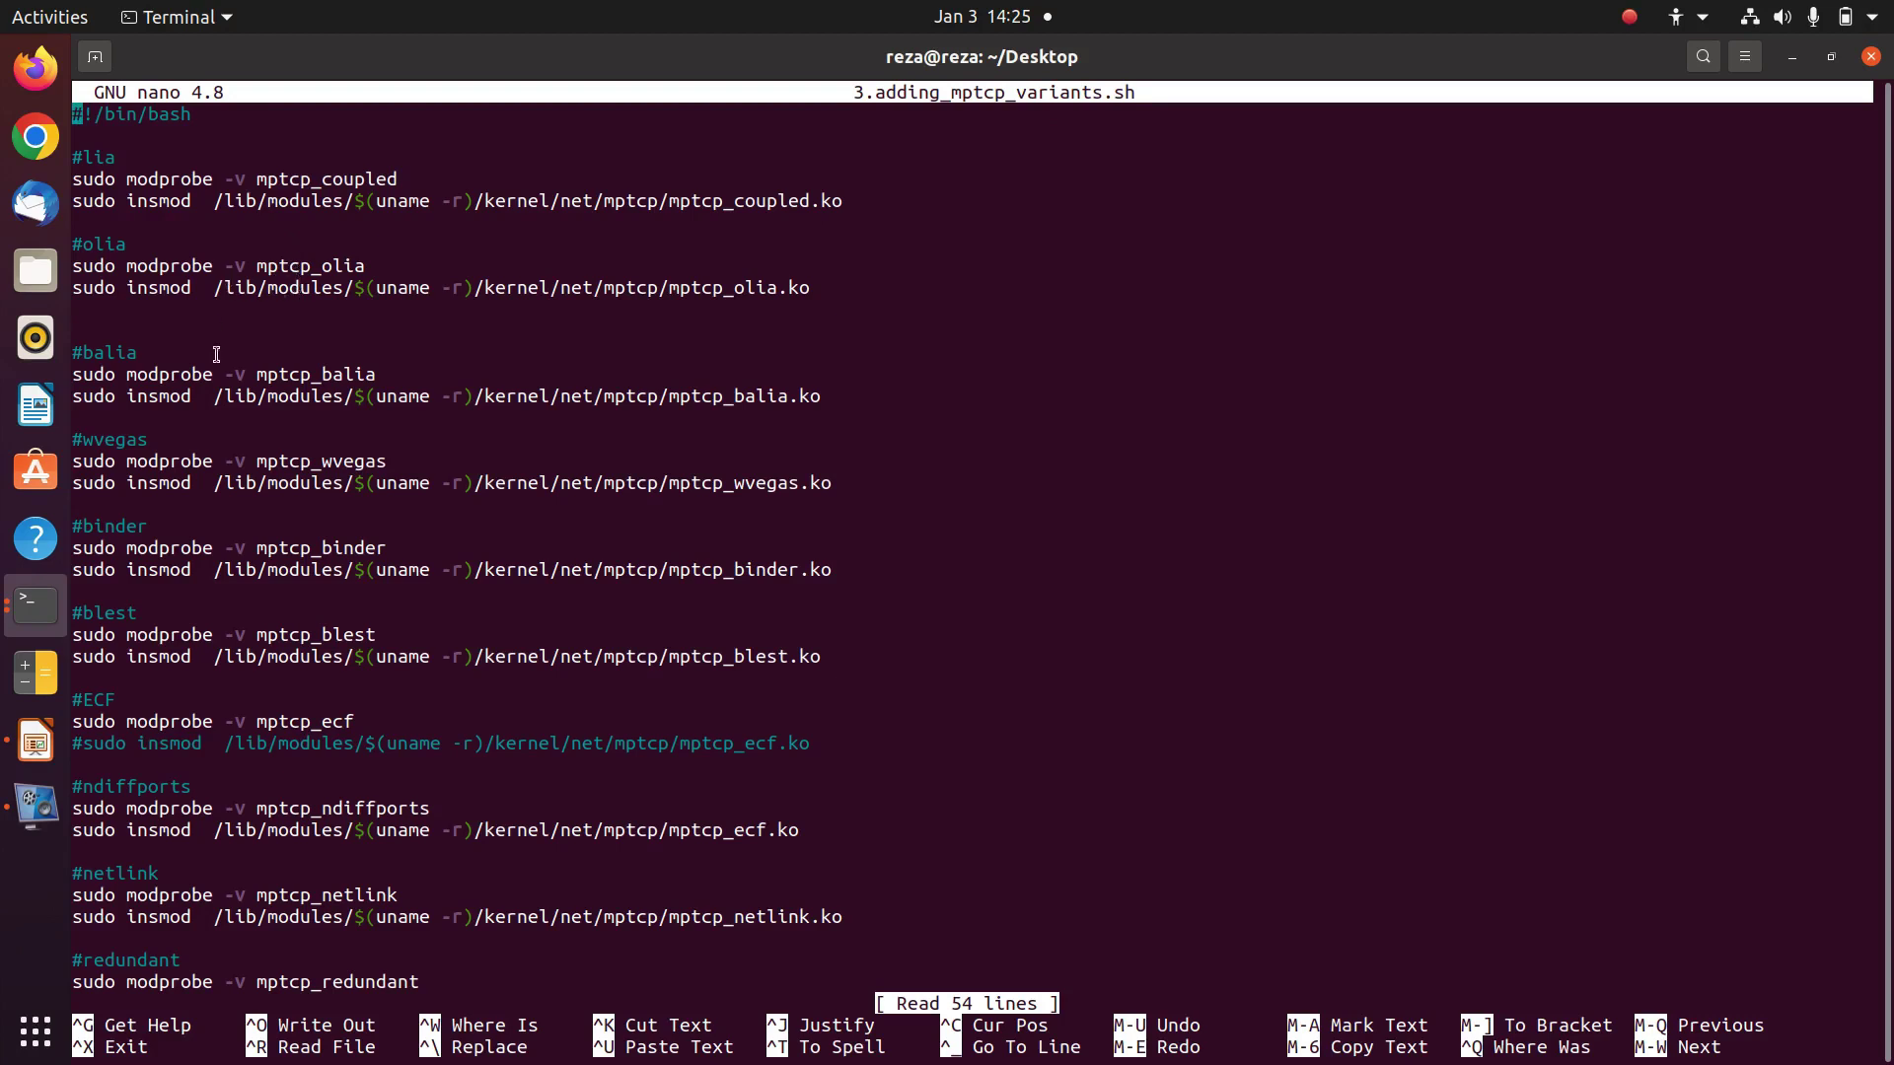
triple_click(250, 287)
key(ctrl+c)
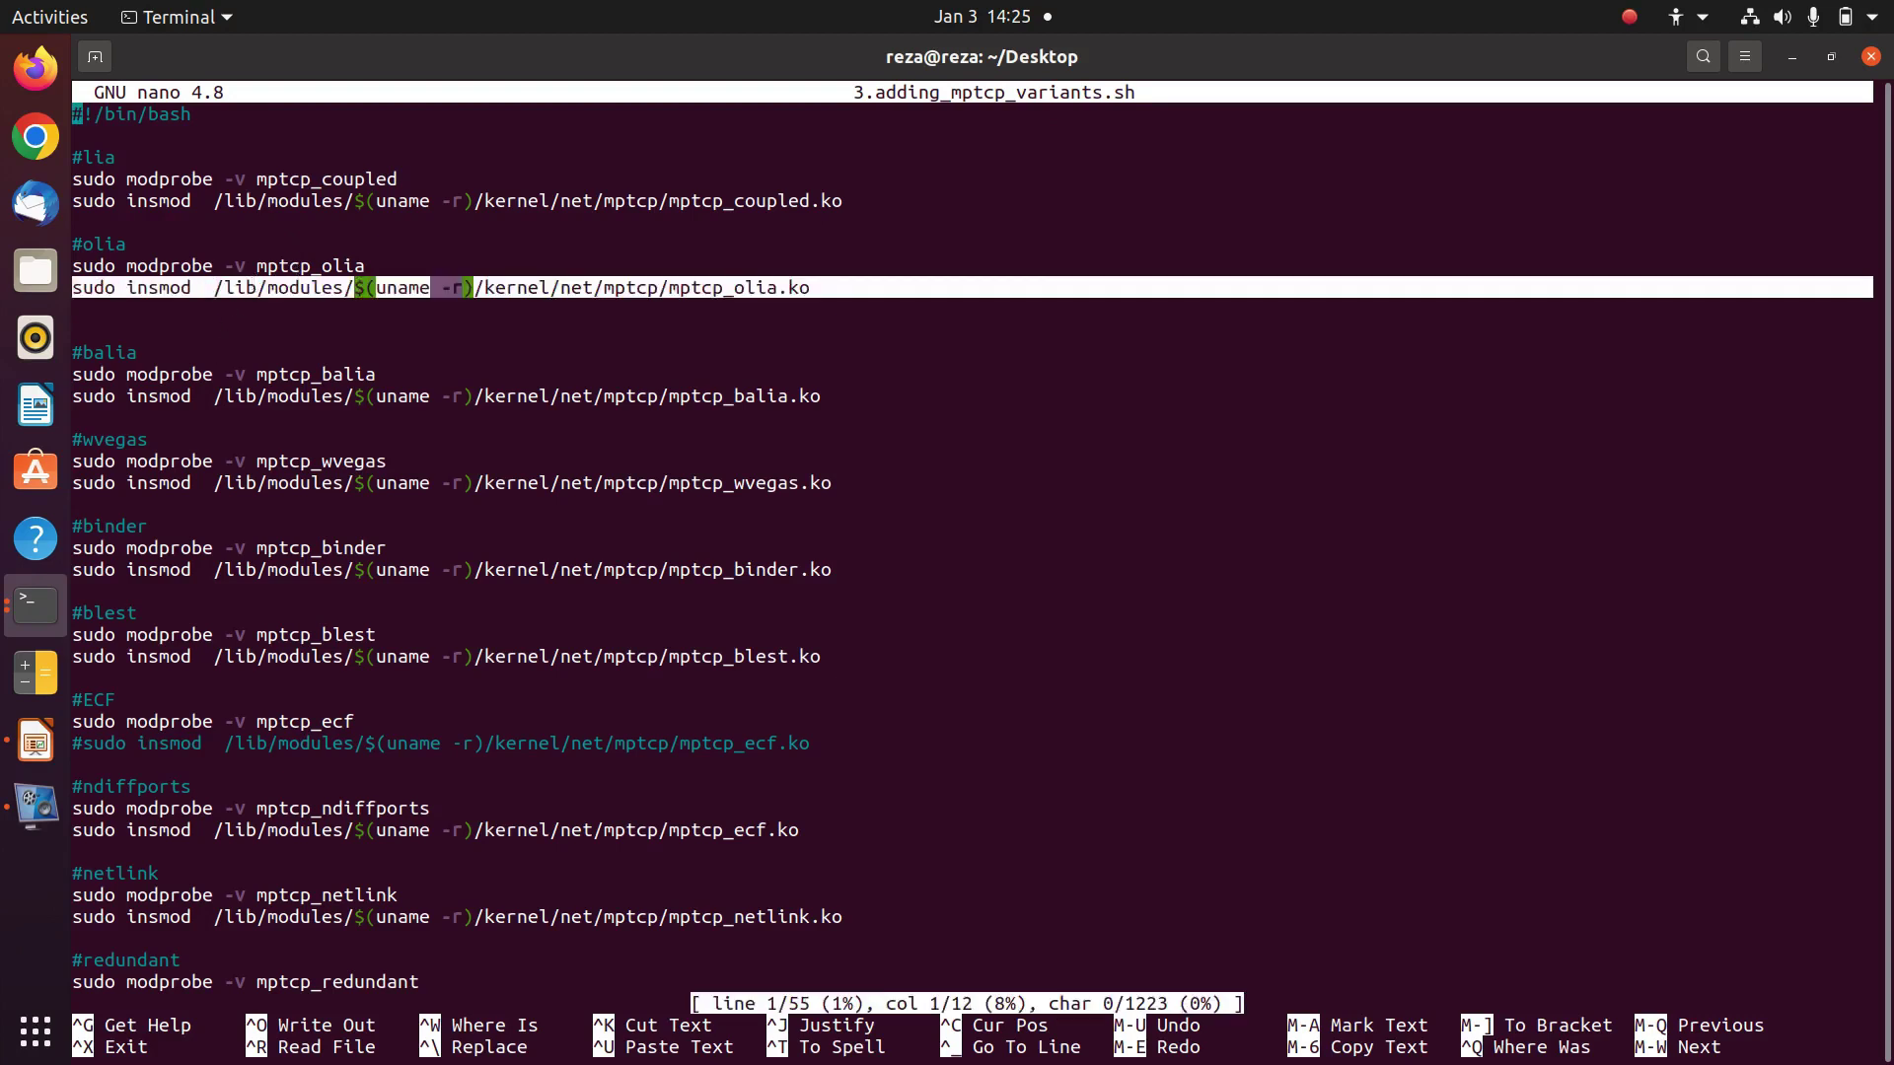
Suspend nano and try to load mptcp_rr.ko by pasting the sudo insmod command at the shell prompt.
key(ctrl+z)
right_click(480, 435)
click(513, 513)
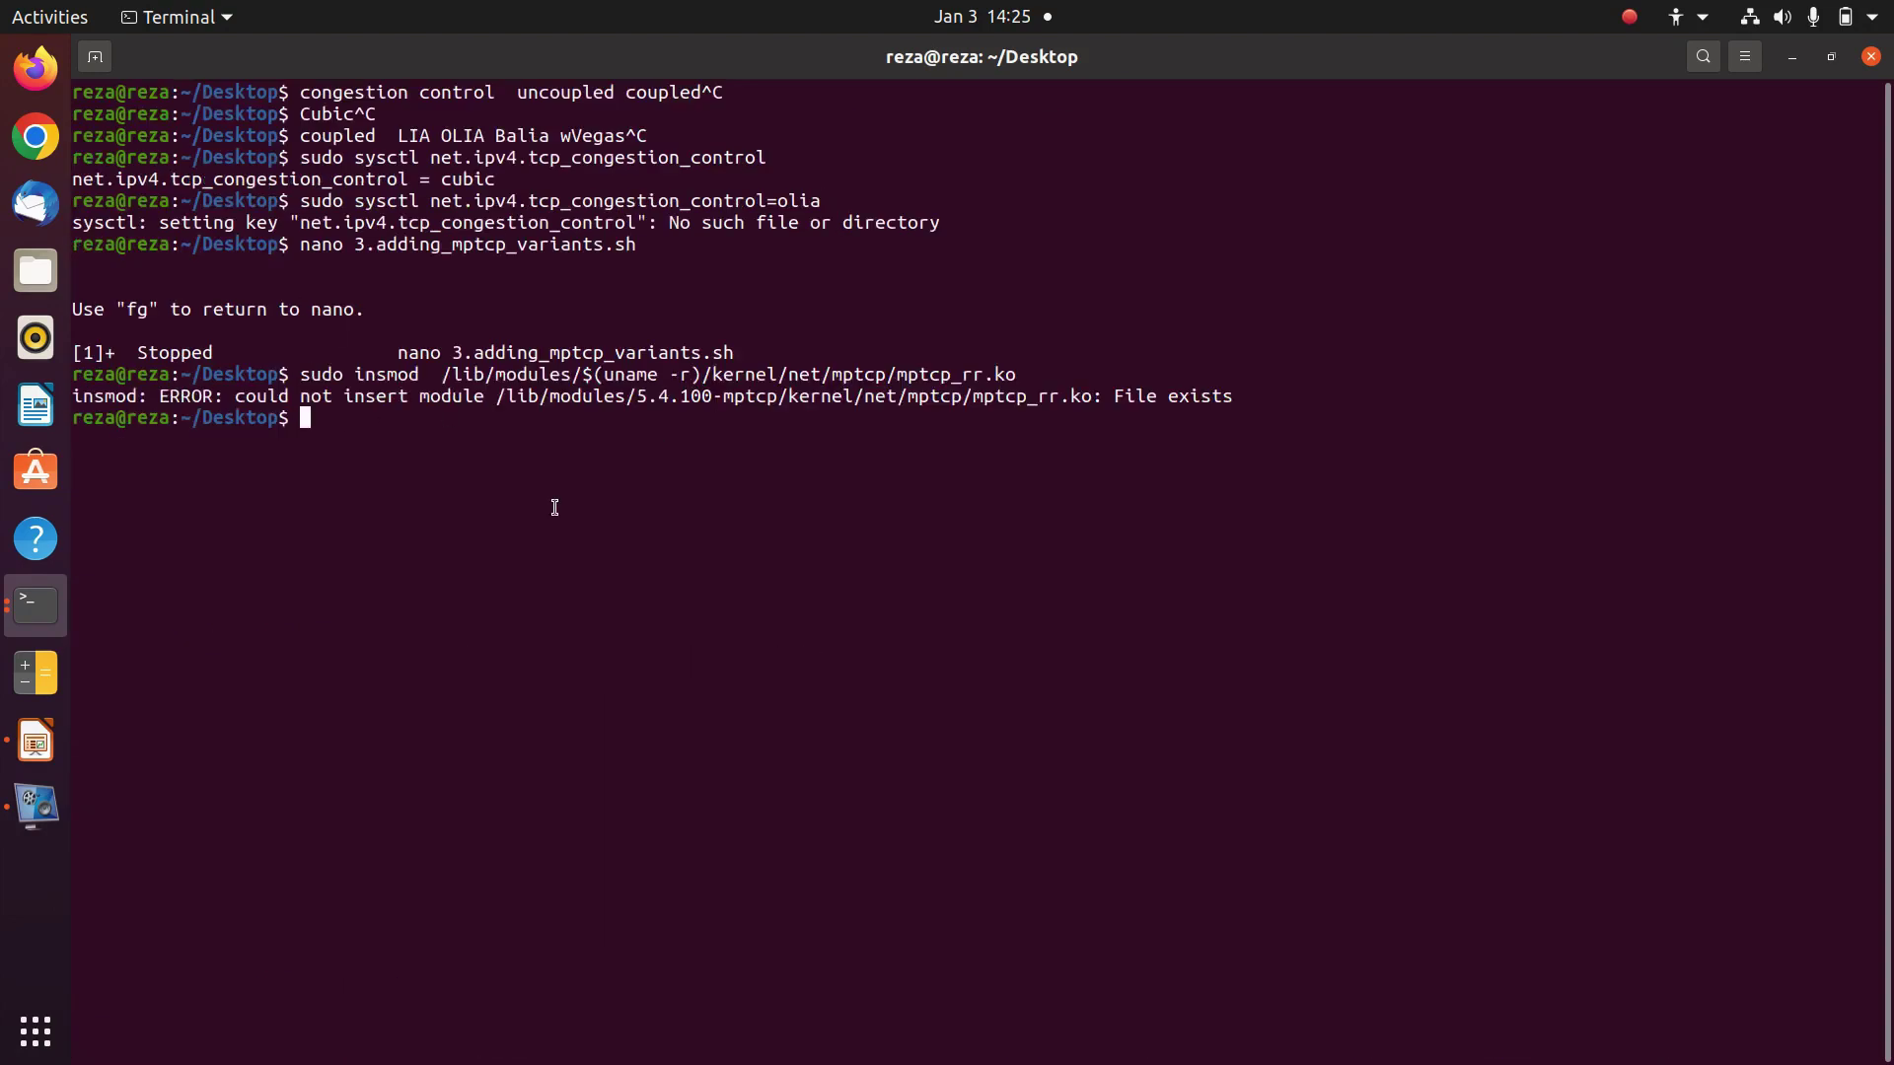
Try again to set net.ipv4.tcp_congestion_control to olia with sudo sysctl.
key(Up)
key(Up)
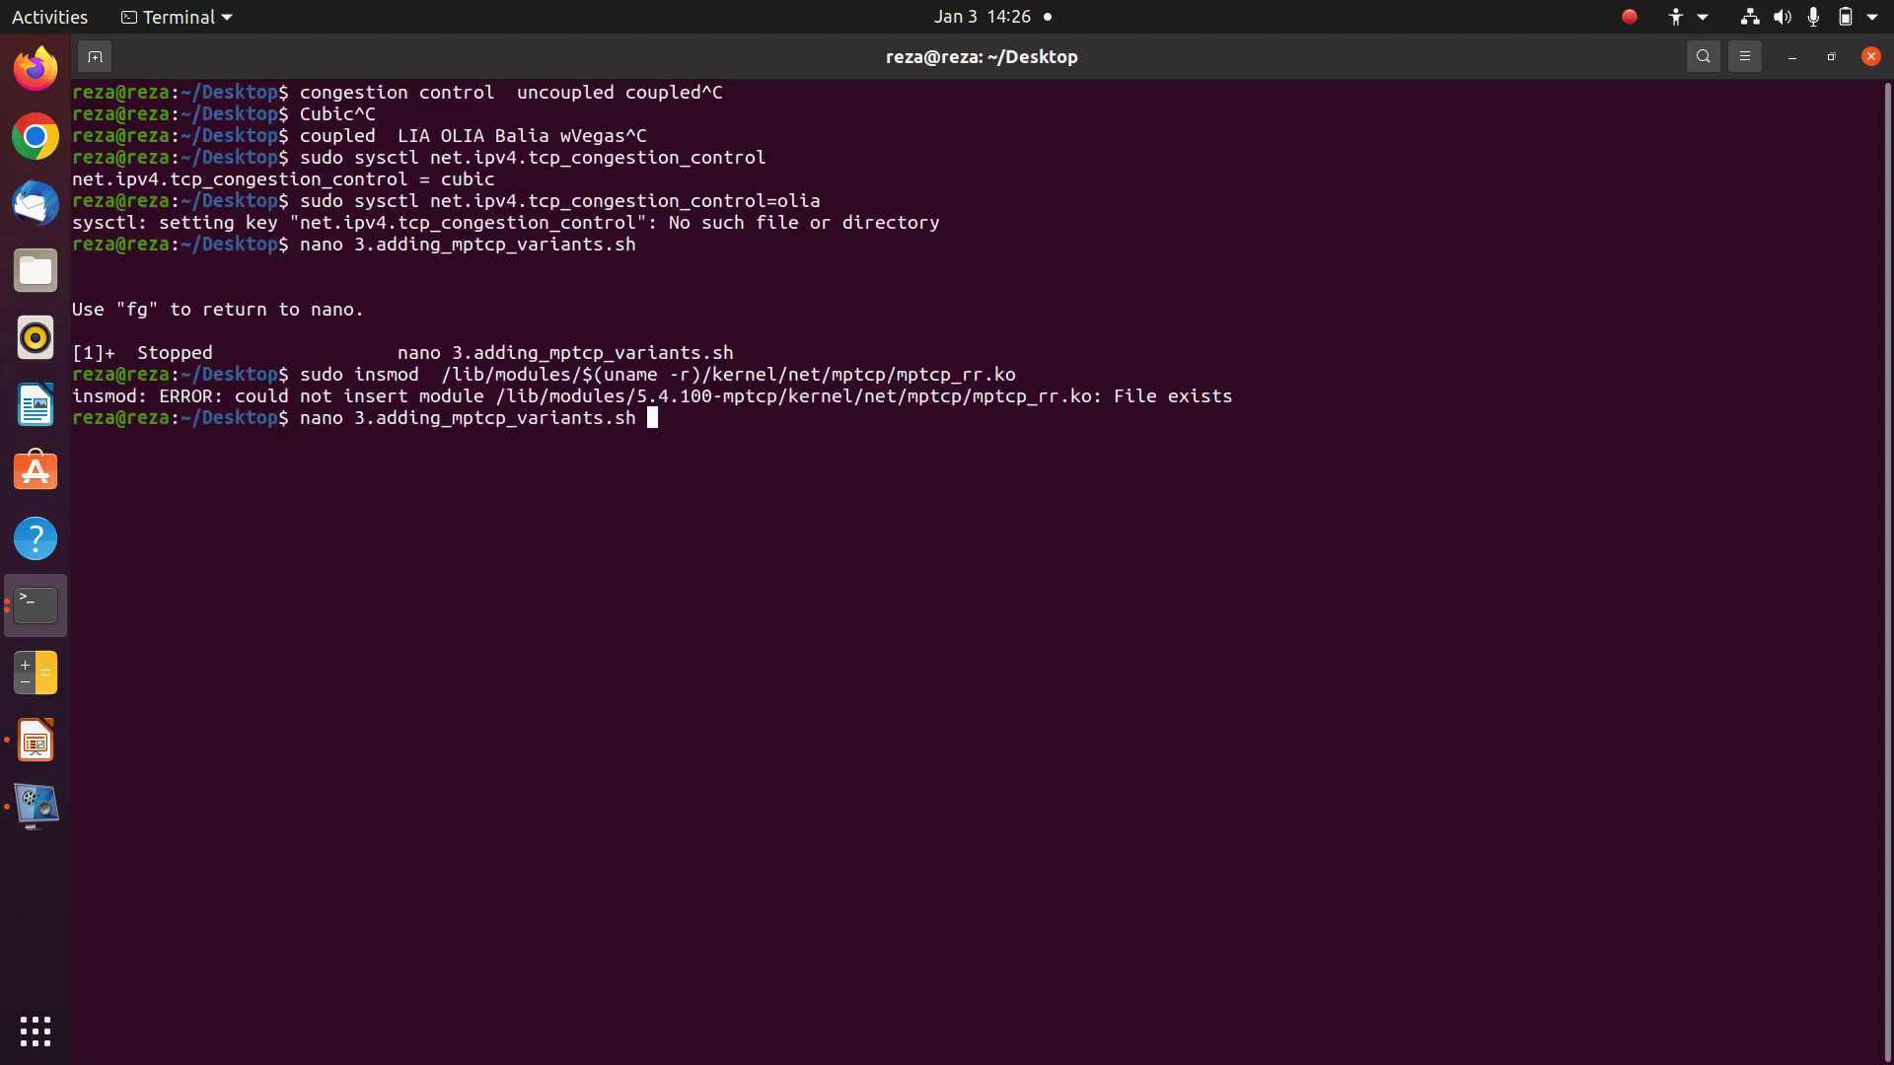
key(Up)
key(Return)
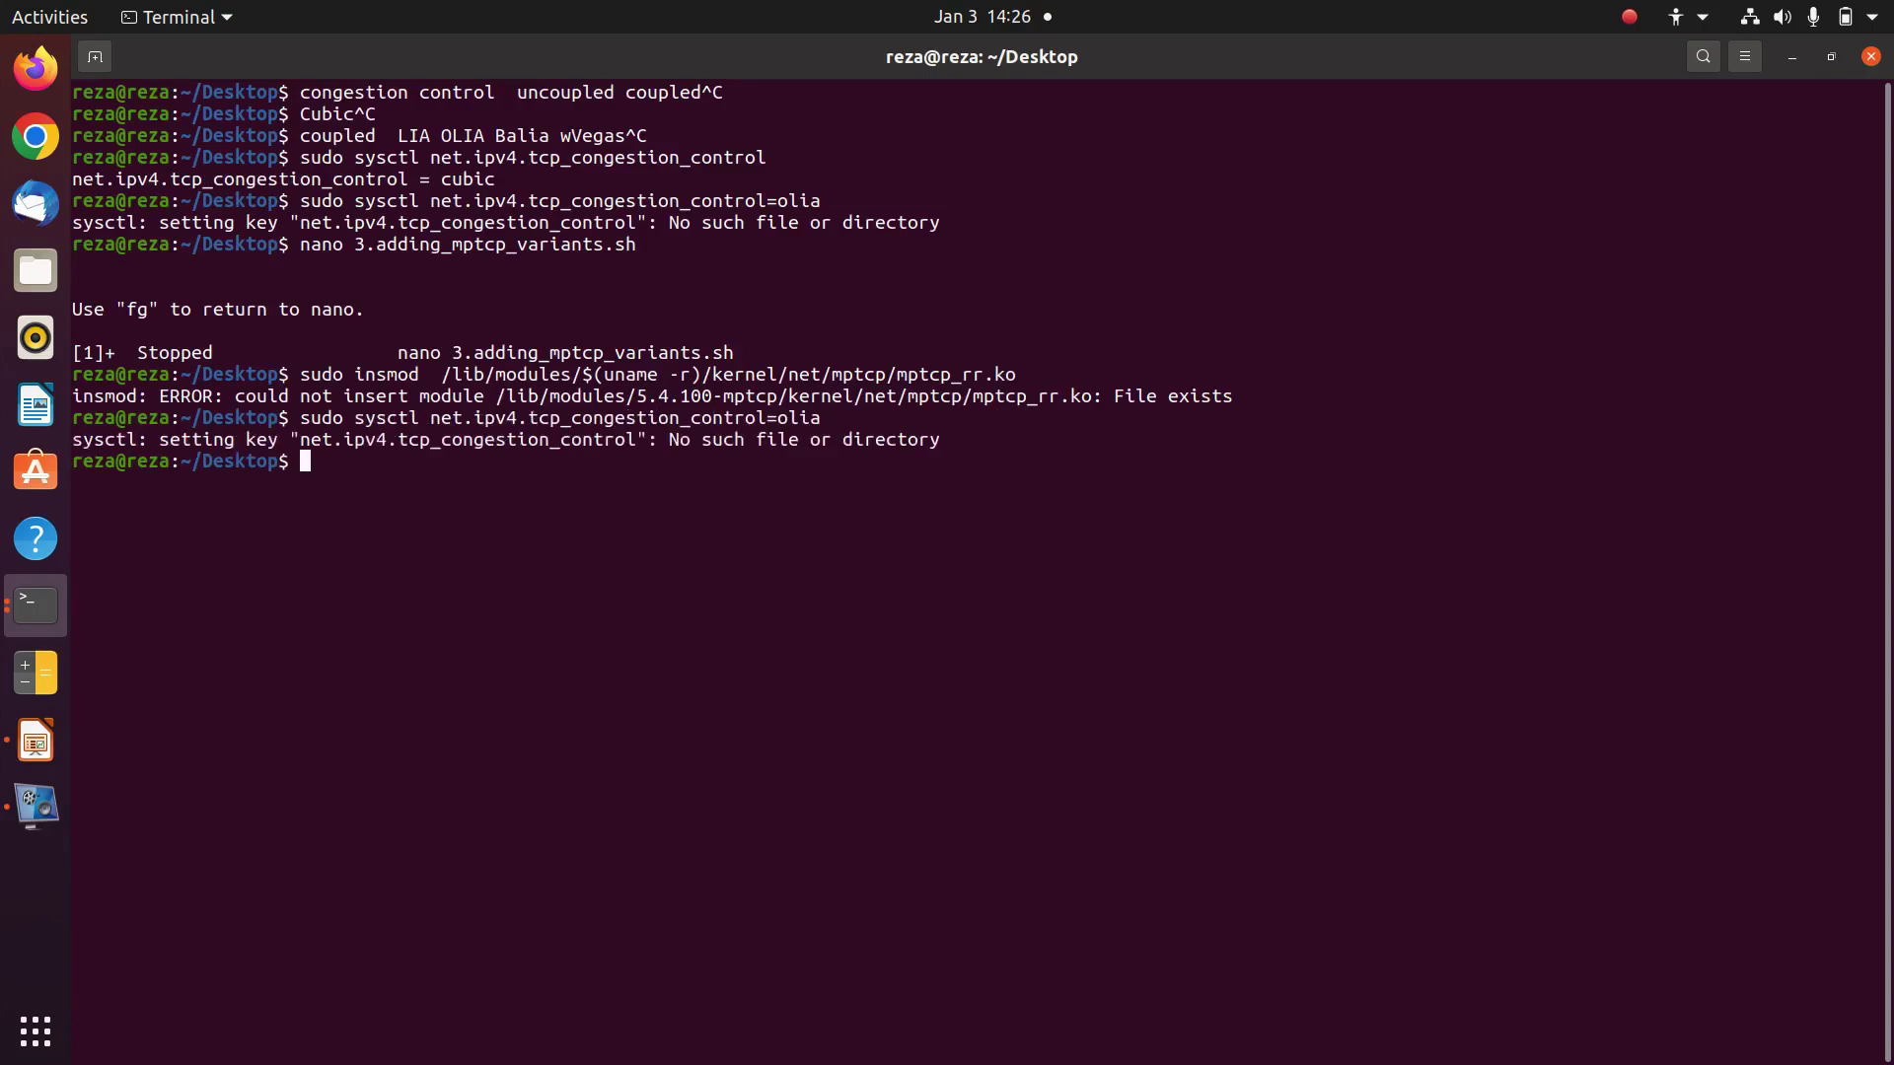
key(Up)
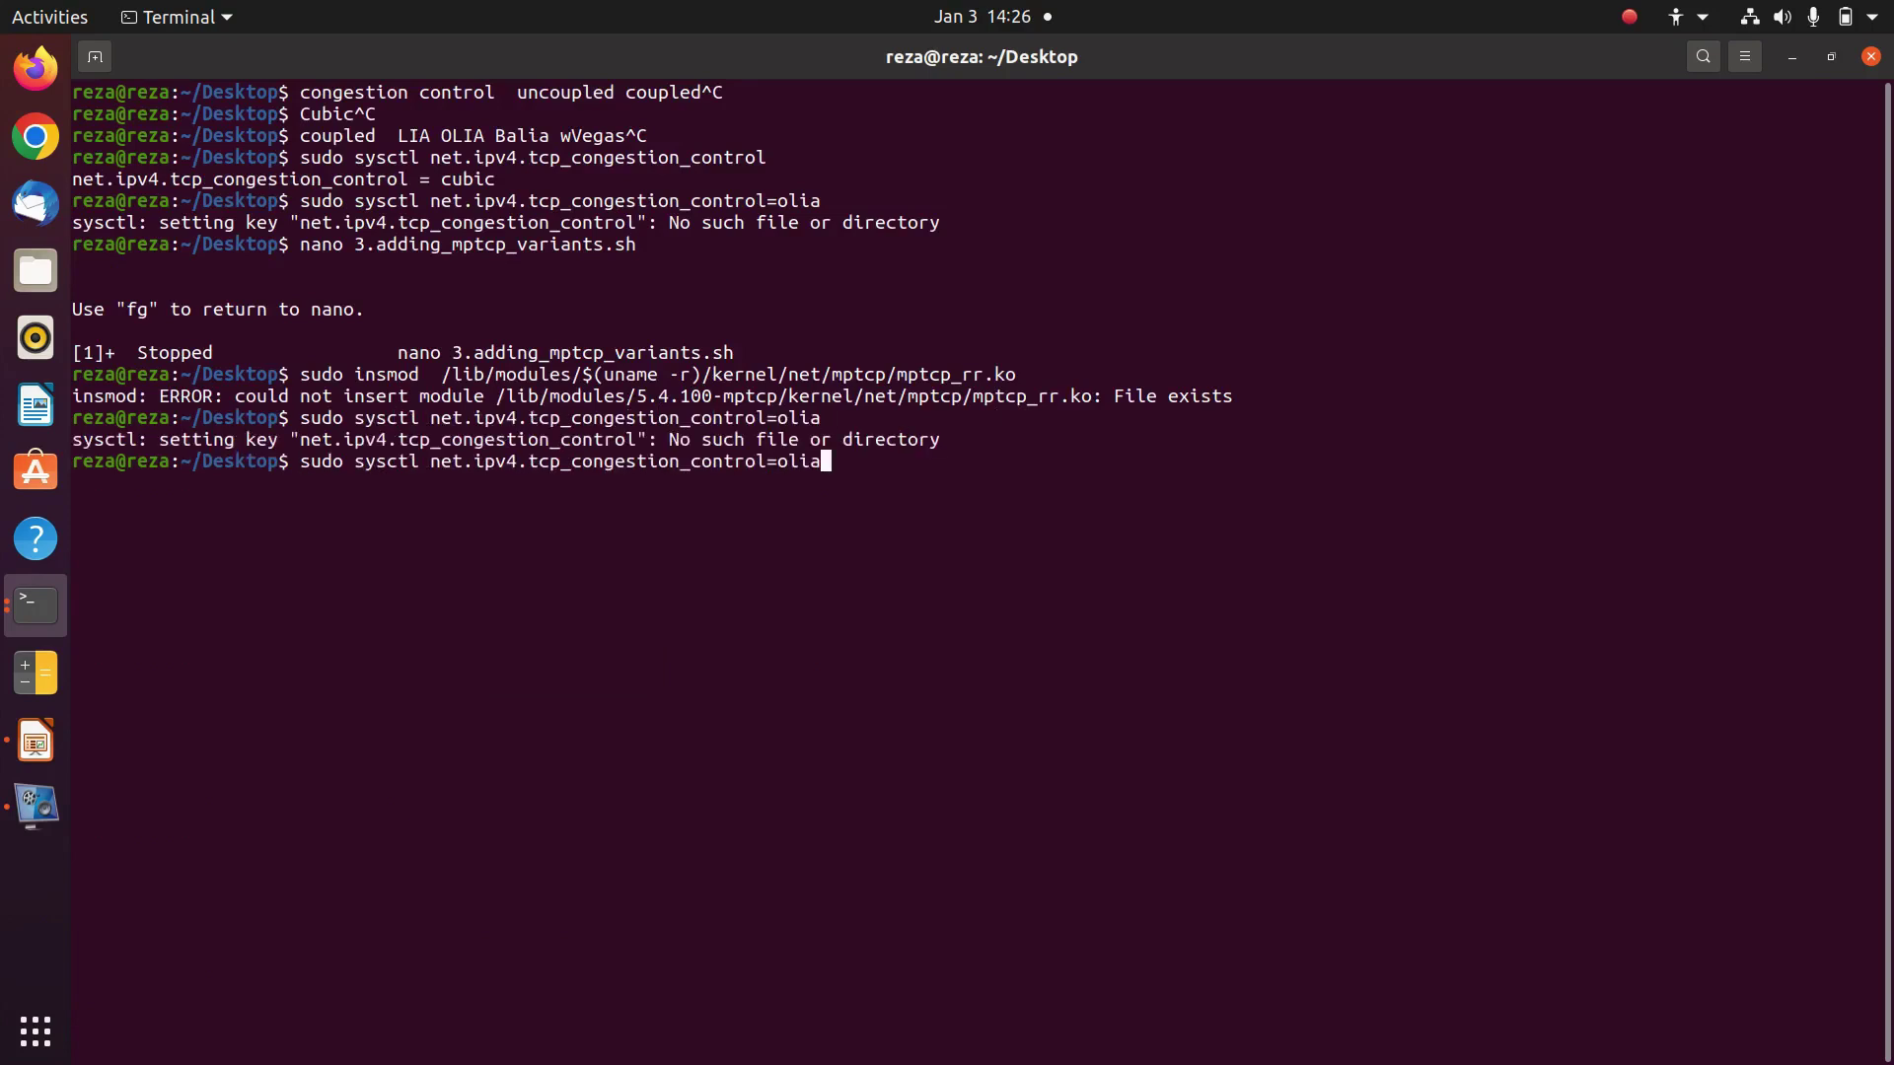
key(ctrl+c)
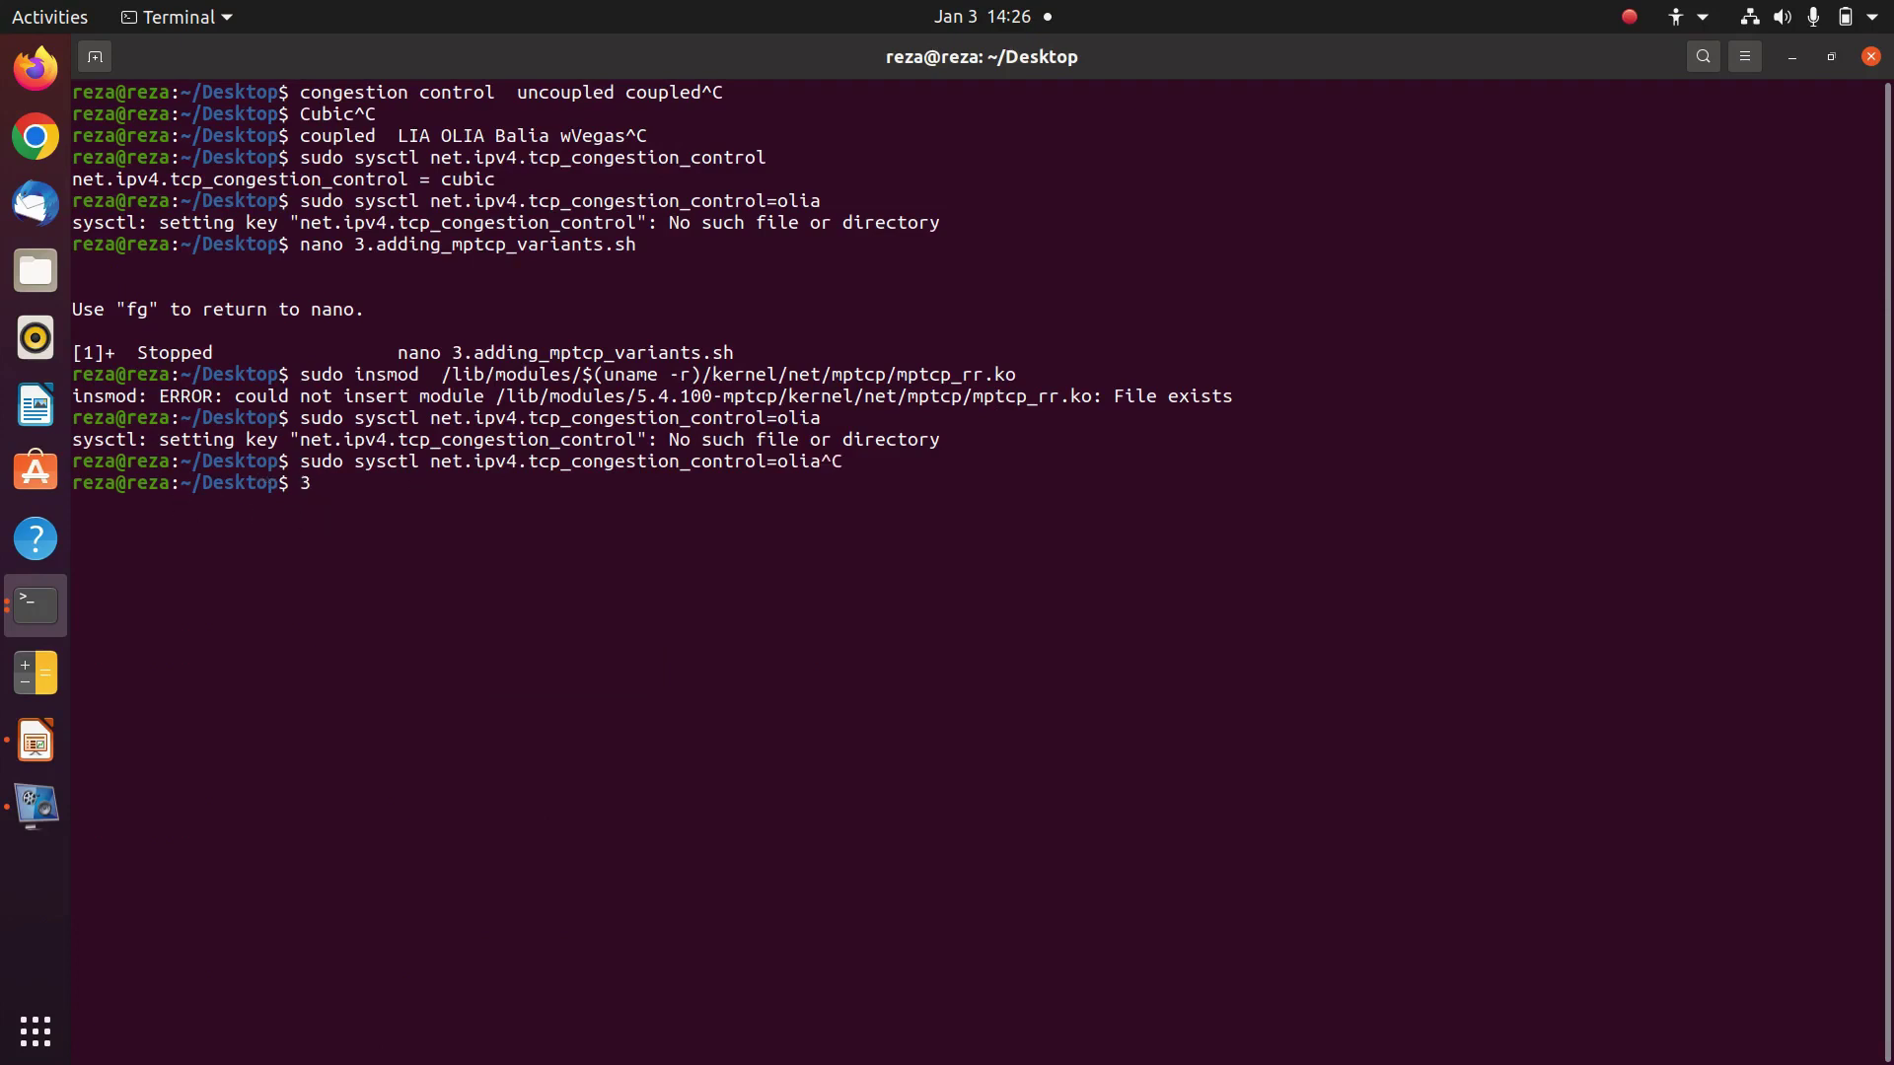
Open 3.adding_mptcp_variants.sh in nano despite the existing edit lock and copy the sudo modprobe -v mptcp_olia line.
text(nano 3)
key(Tab)
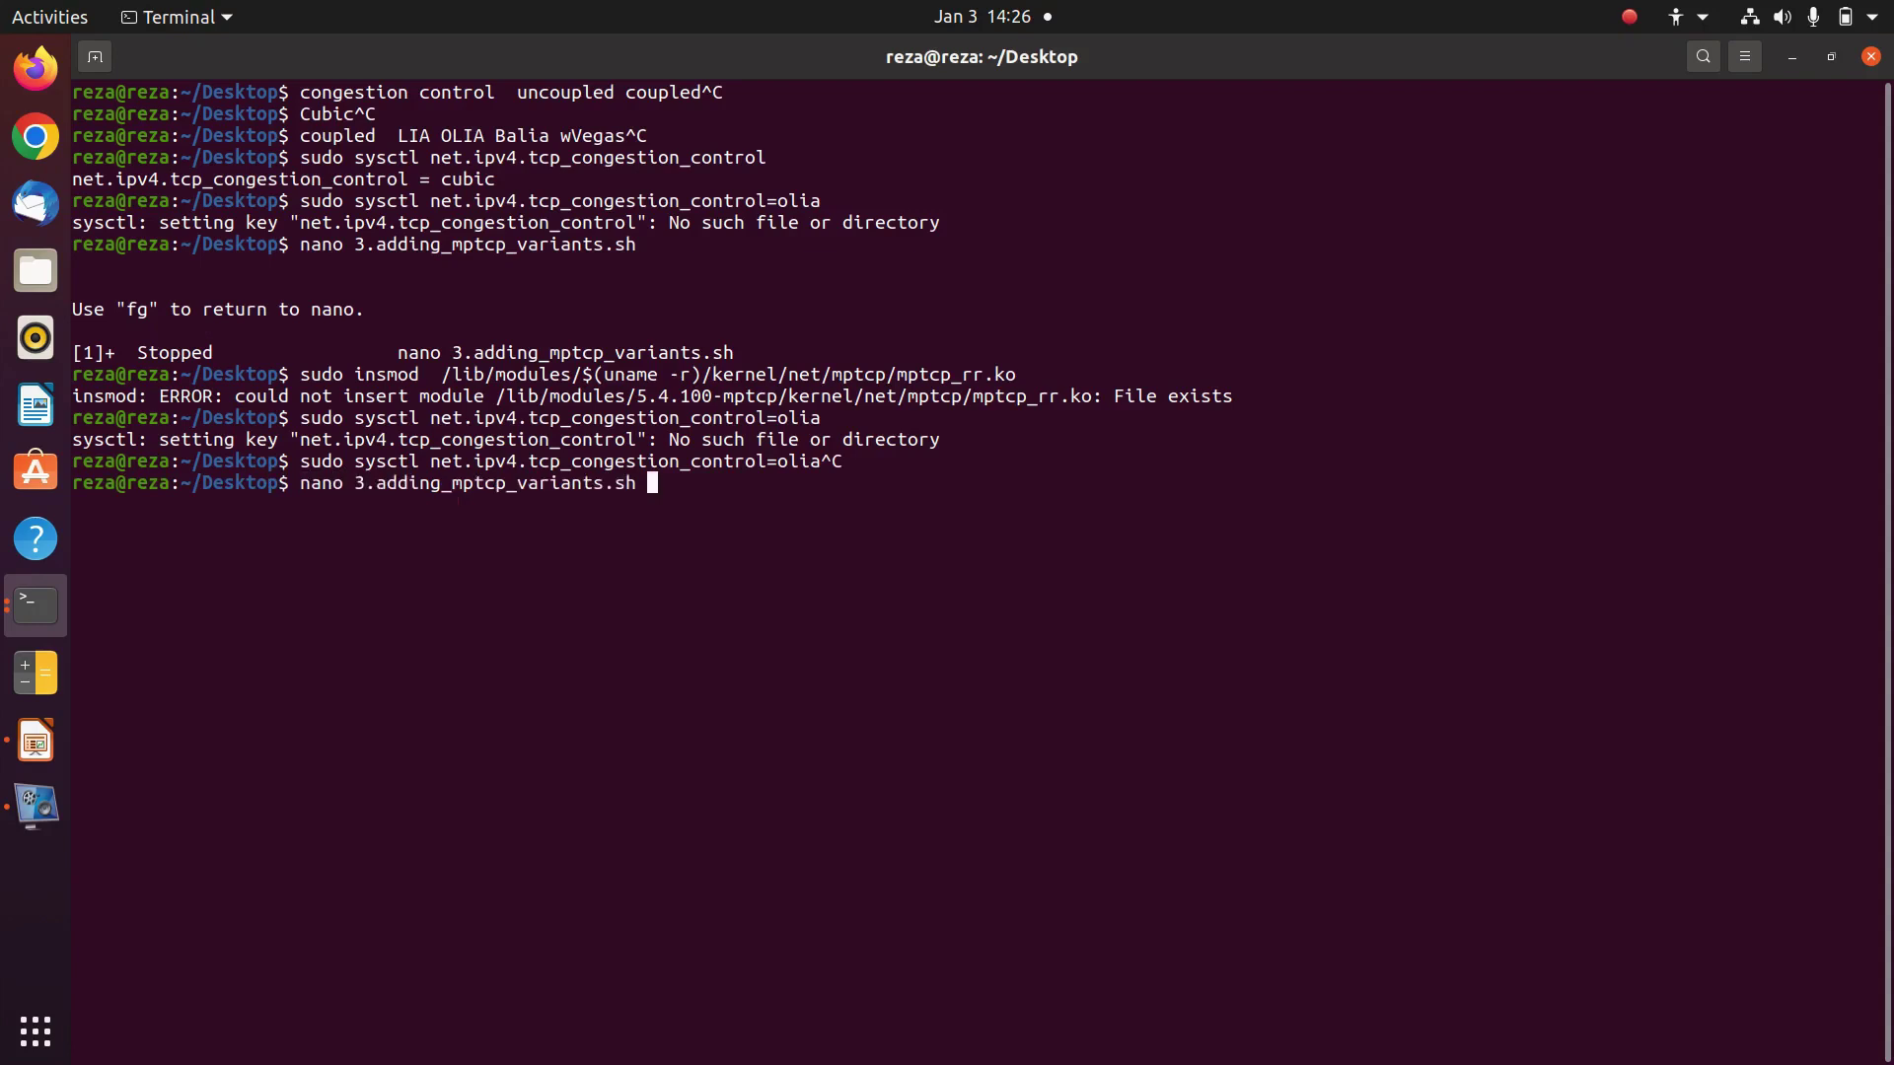
key(Return)
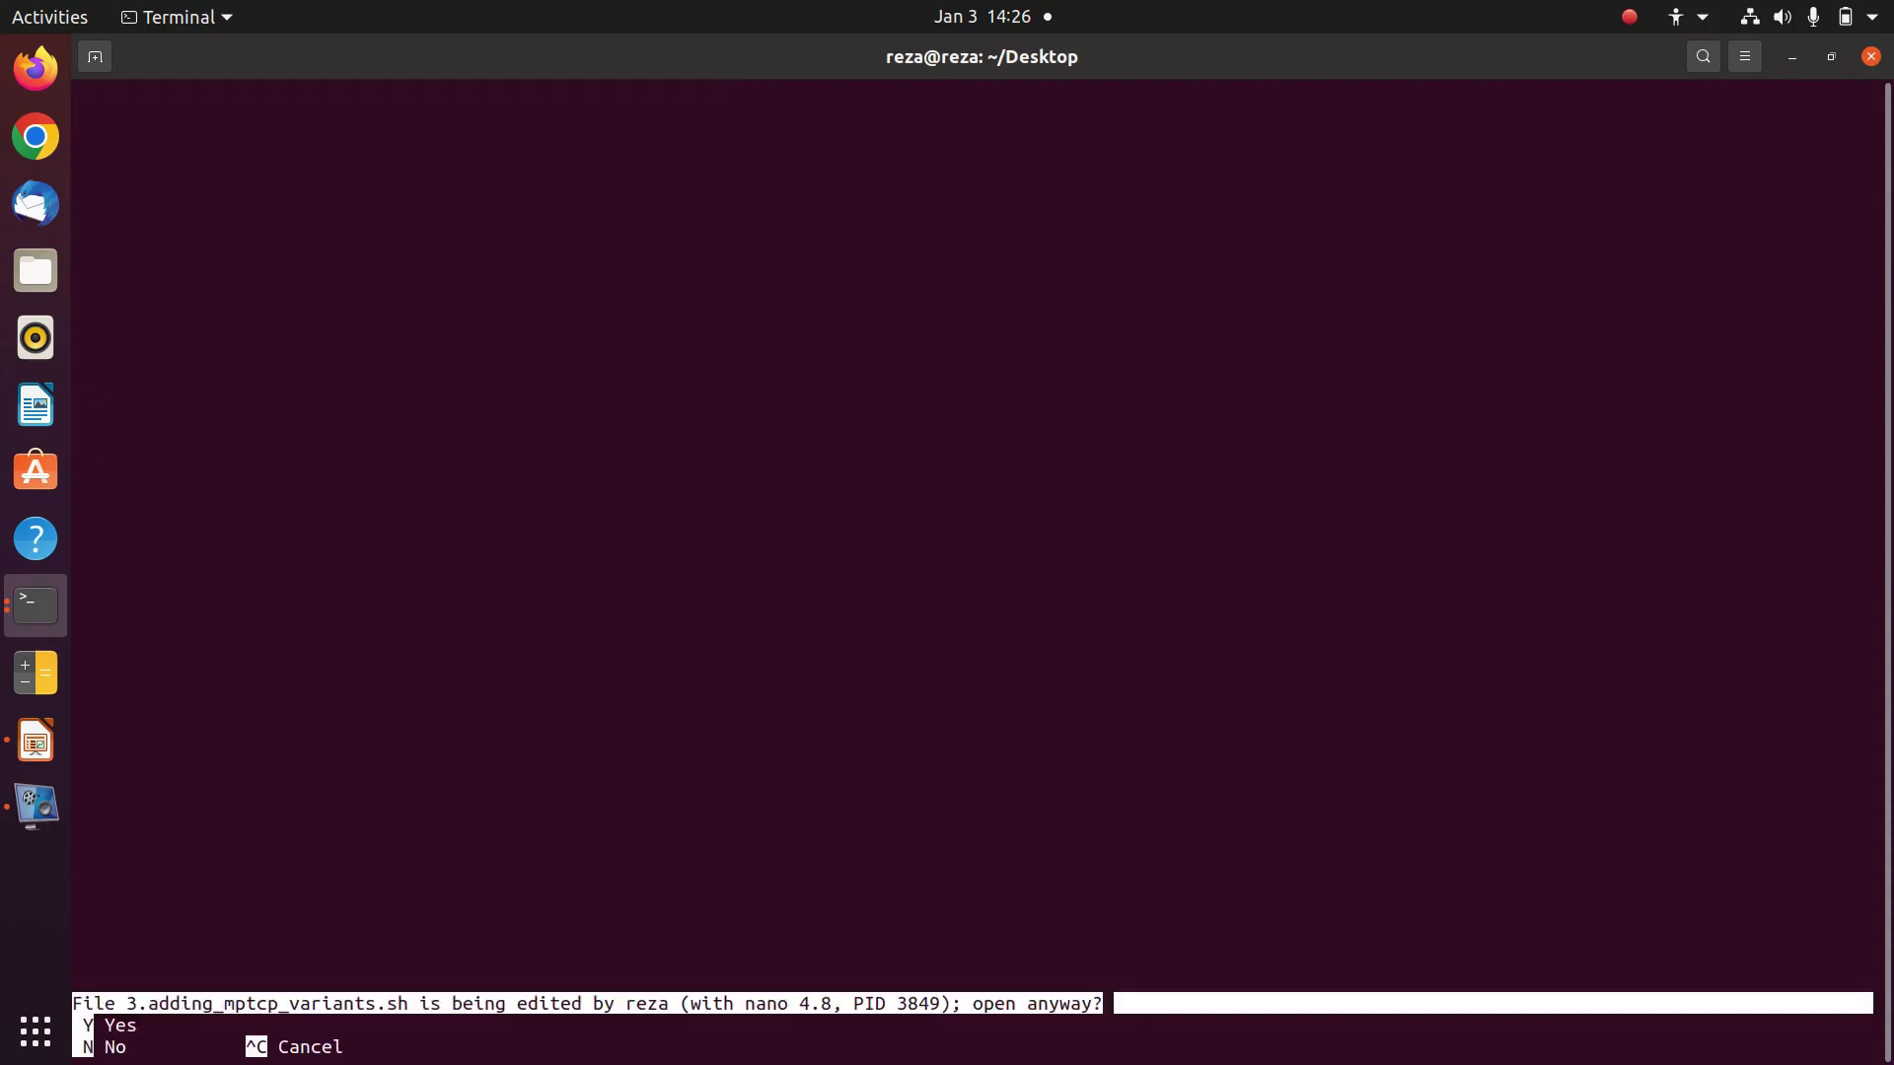
key(y)
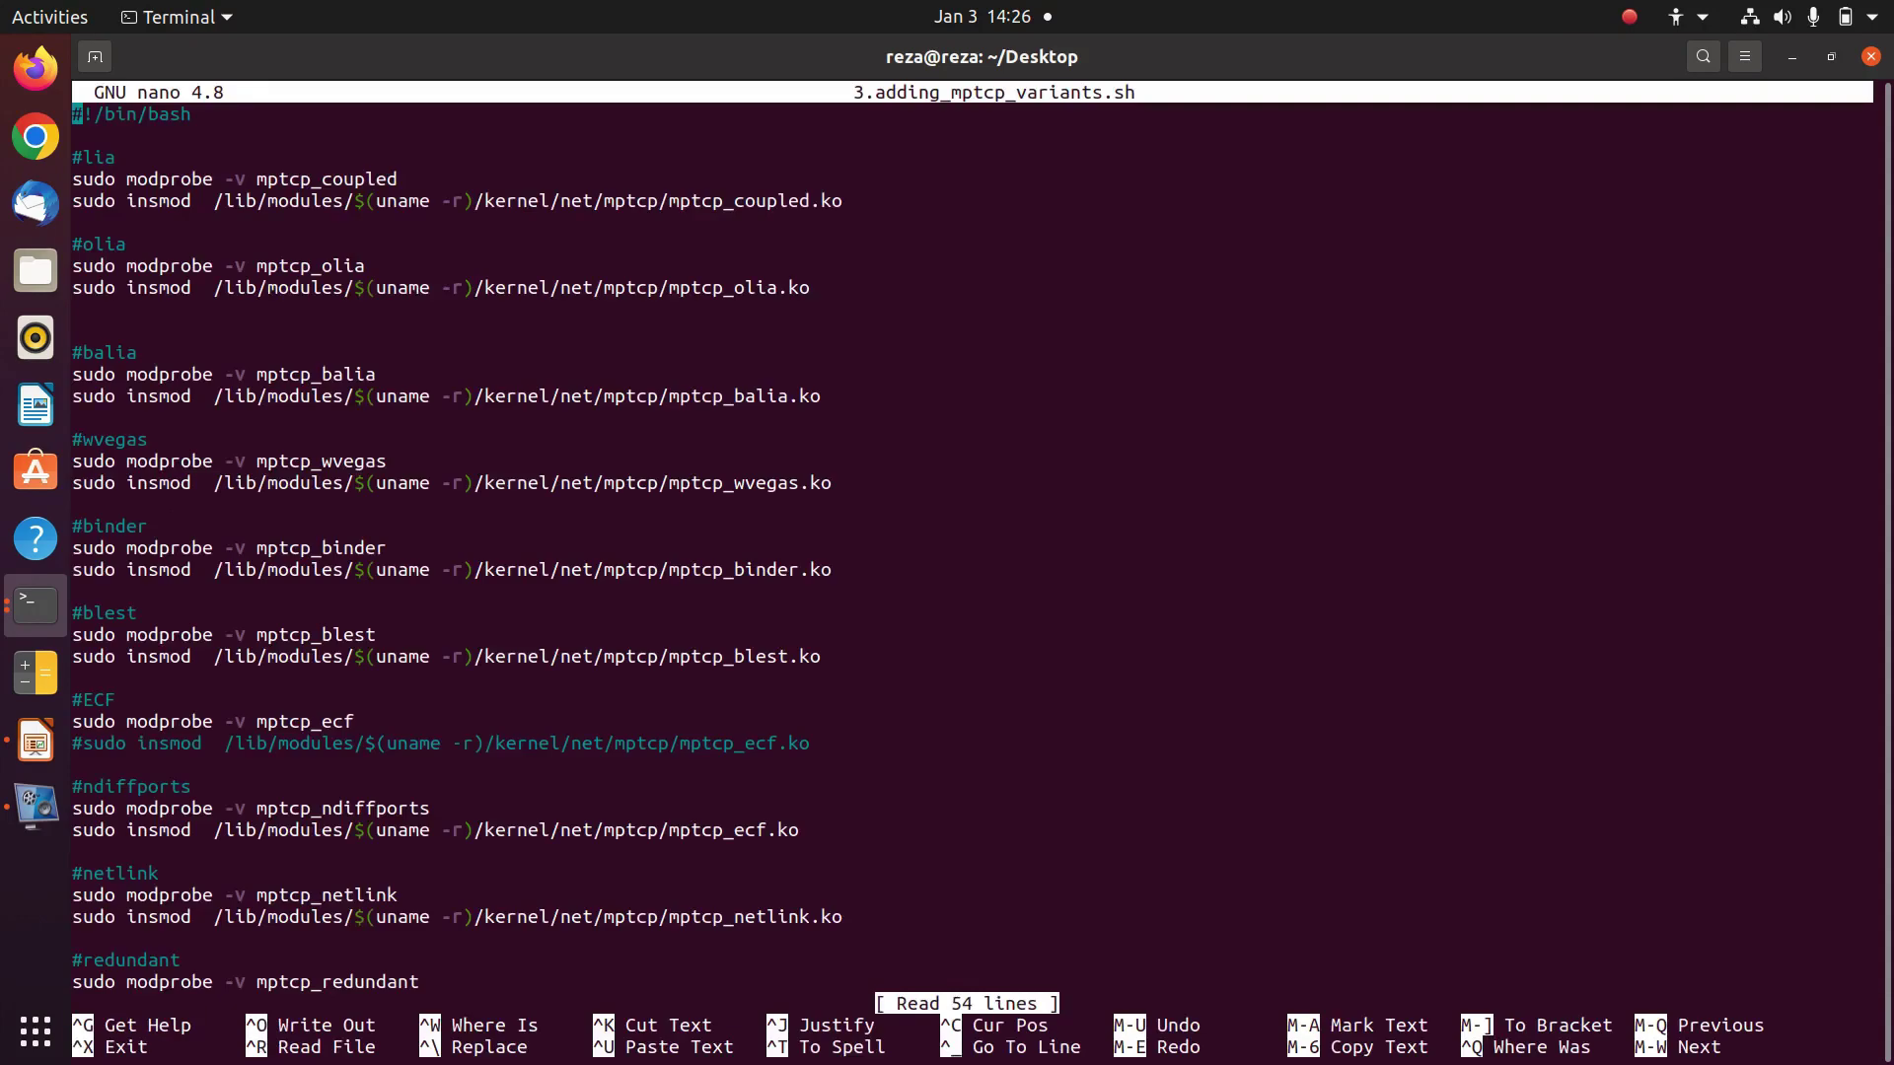
double_click(280, 267)
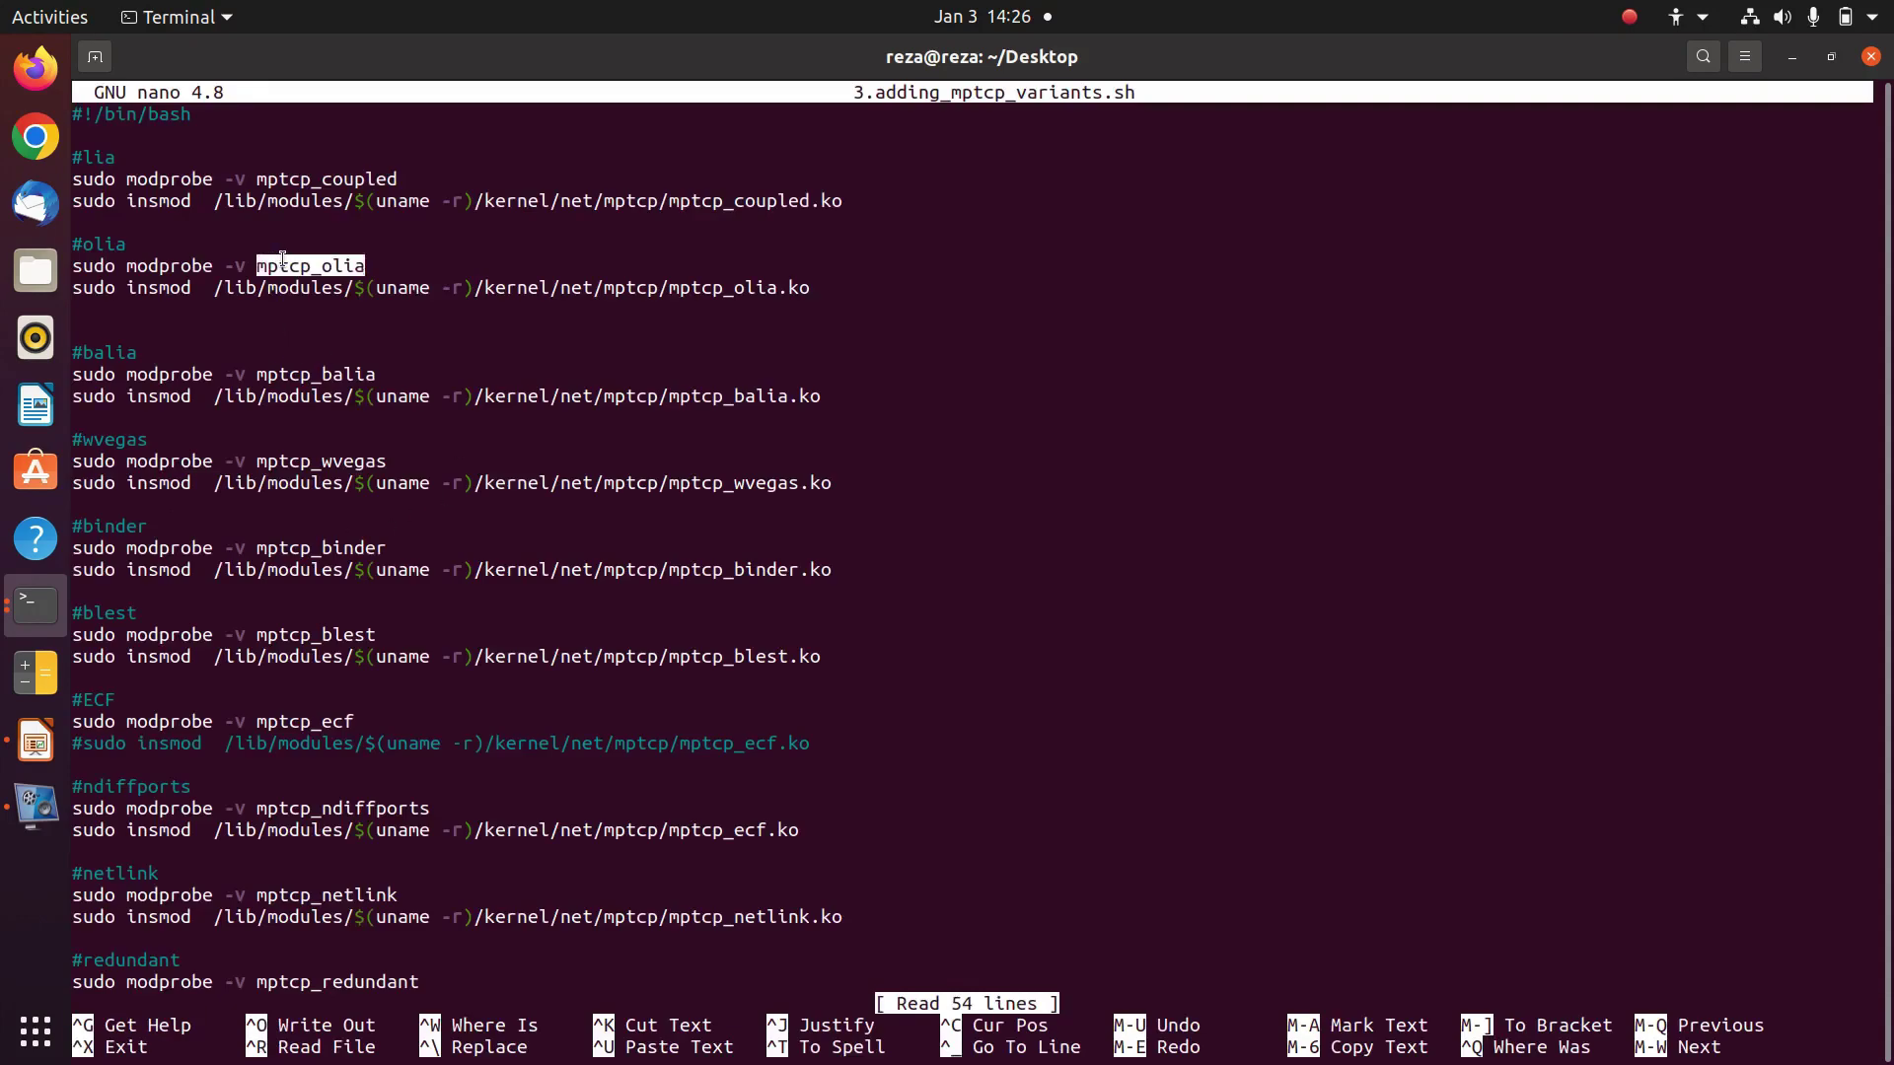
click(280, 267)
right_click(286, 264)
click(305, 279)
Suspend nano and load the OLIA module by pasting sudo modprobe -v mptcp_olia at the shell prompt.
key(ctrl+z)
right_click(568, 513)
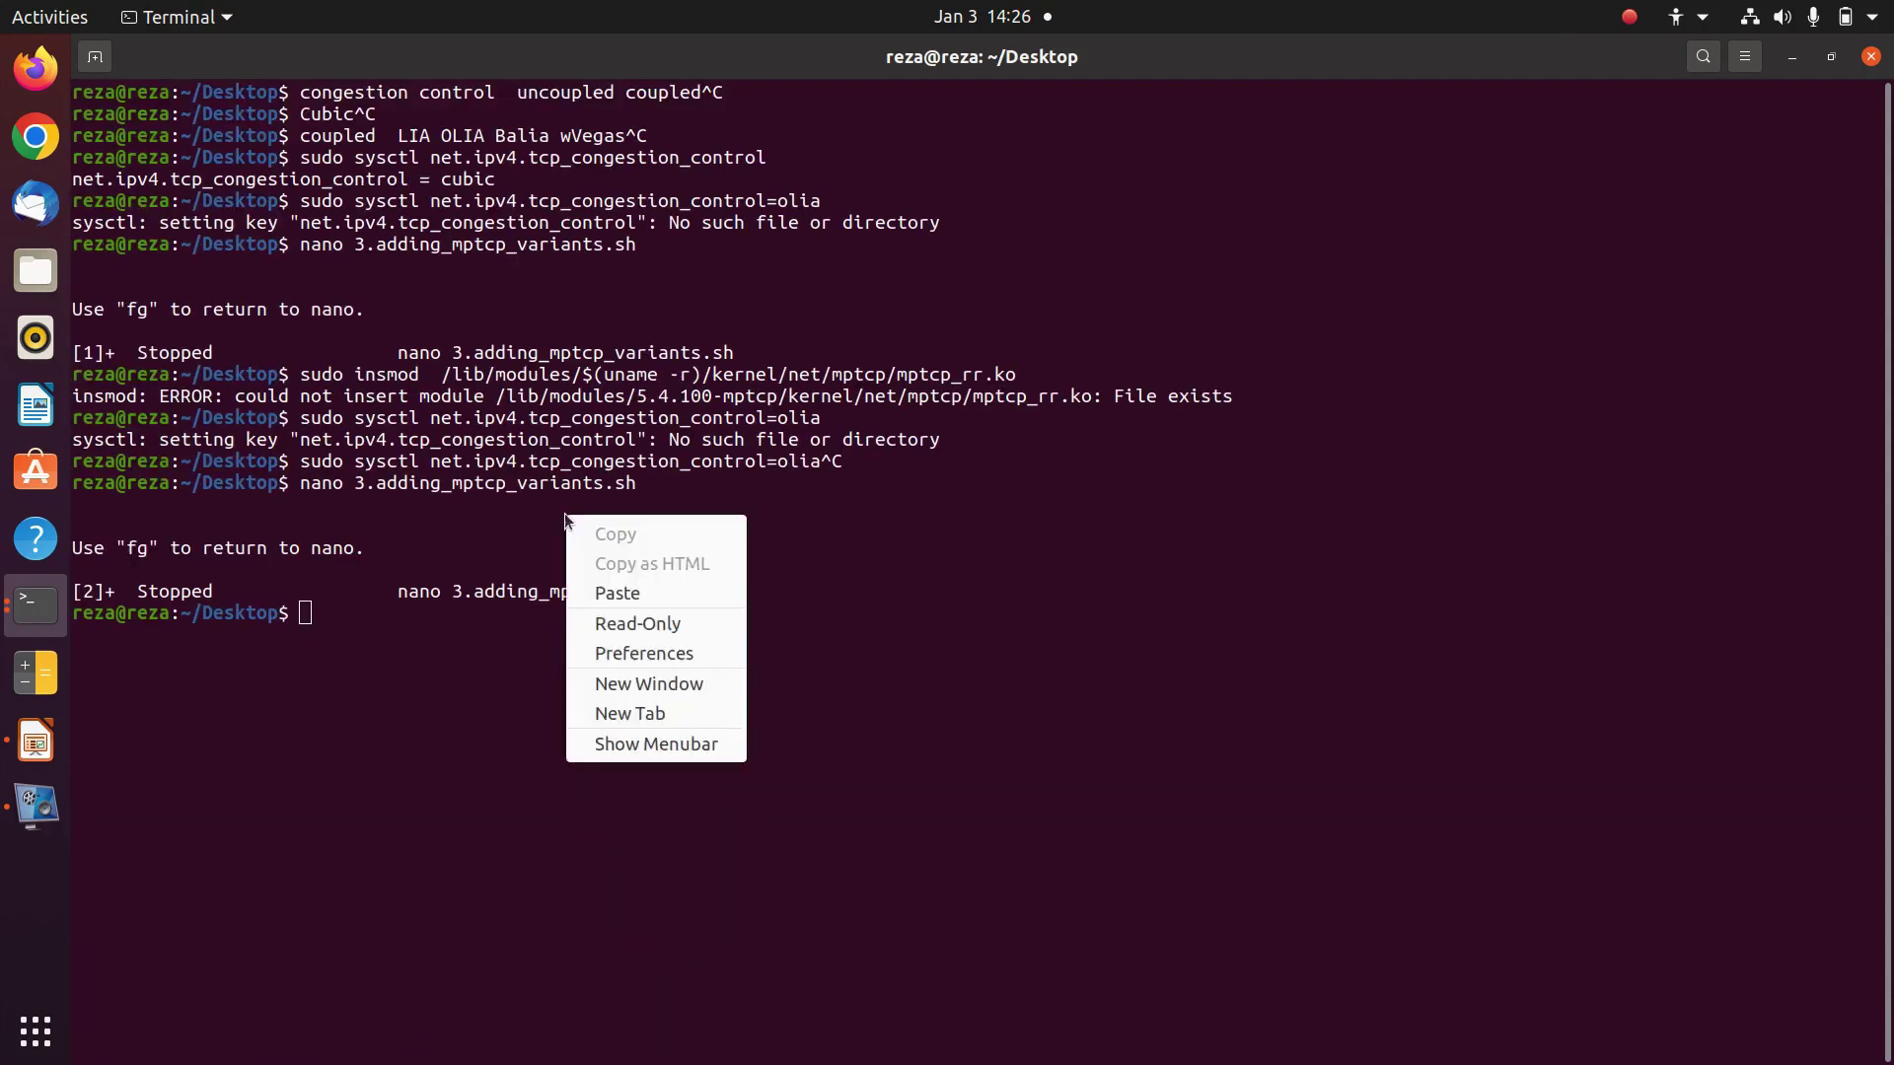
click(621, 592)
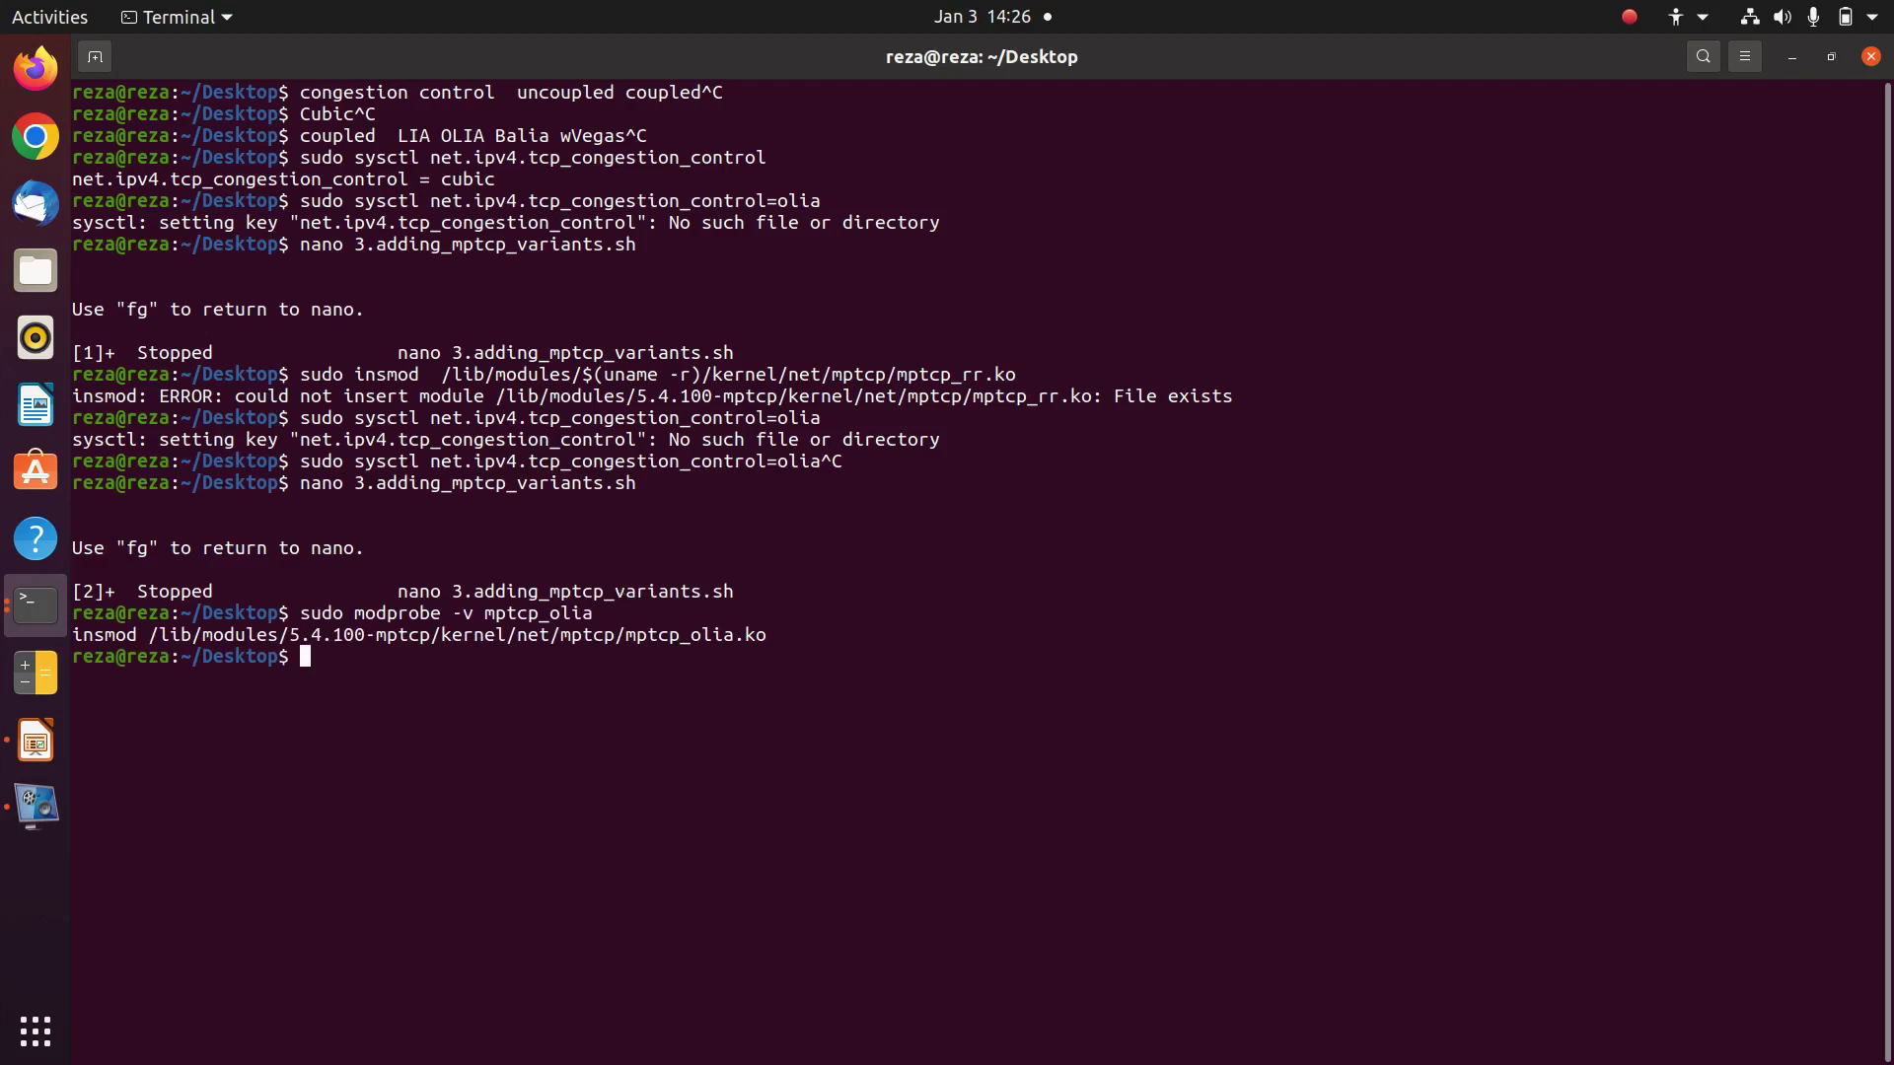
Set net.ipv4.tcp_congestion_control to olia with sudo sysctl, now that the mptcp_olia module is loaded.
key(Up)
key(Up)
key(Down)
key(Up)
key(Up)
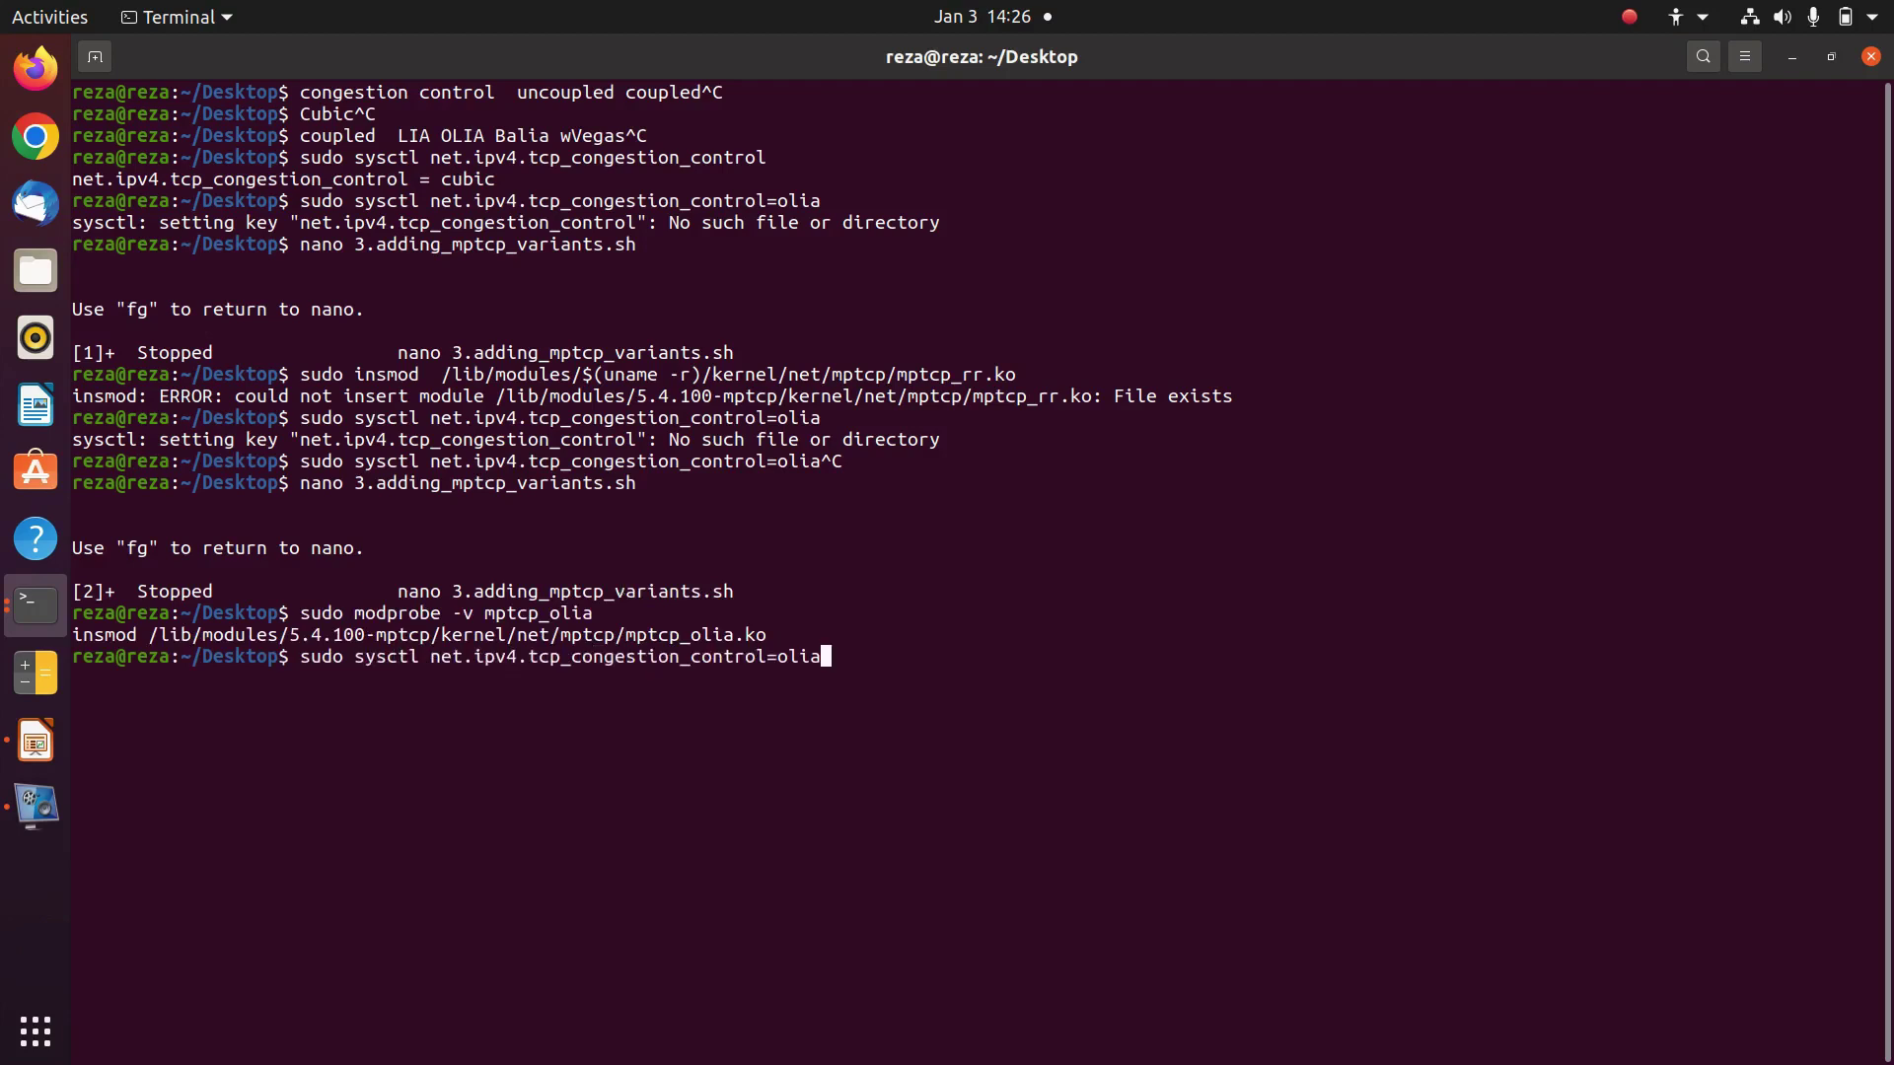
key(Return)
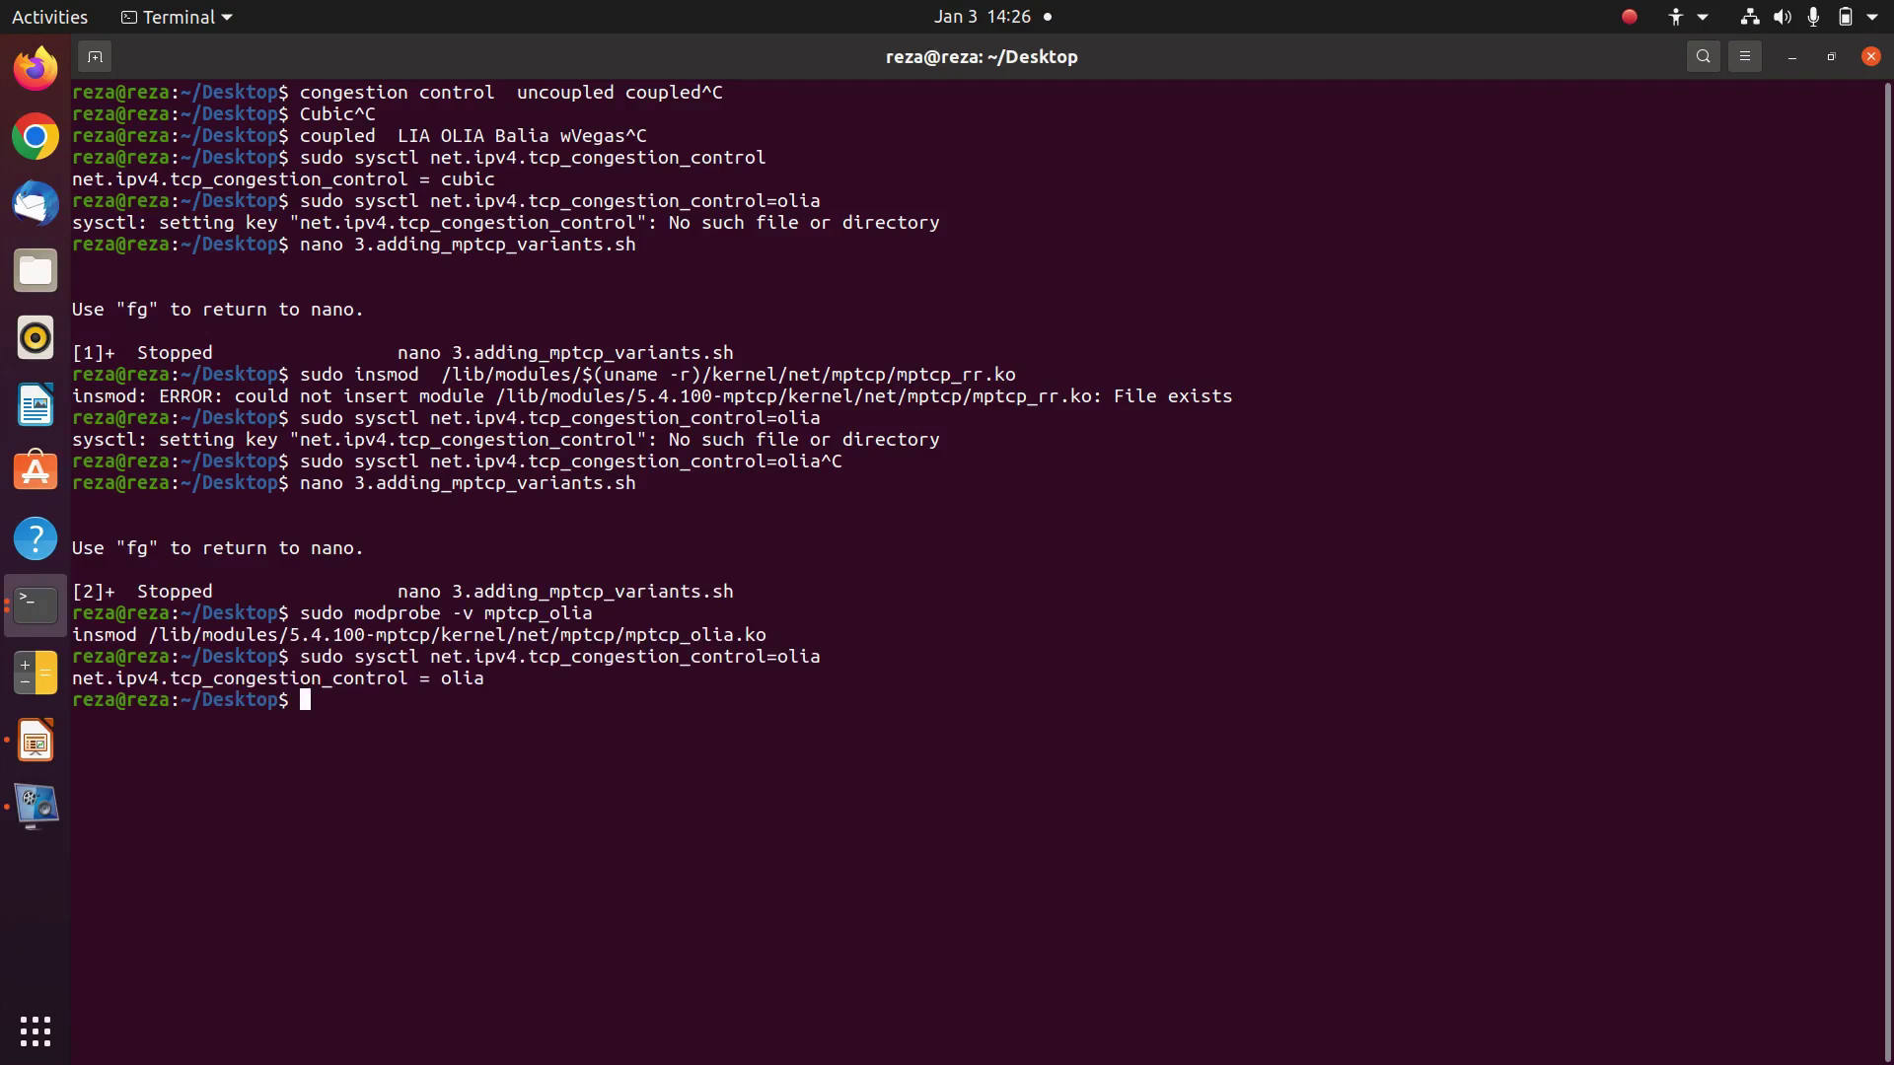
Query net.ipv4.tcp_congestion_control with sudo sysctl to check the OLIA setting.
key(Up)
key(BackSpace)
key(BackSpace)
key(BackSpace)
key(BackSpace)
key(BackSpace)
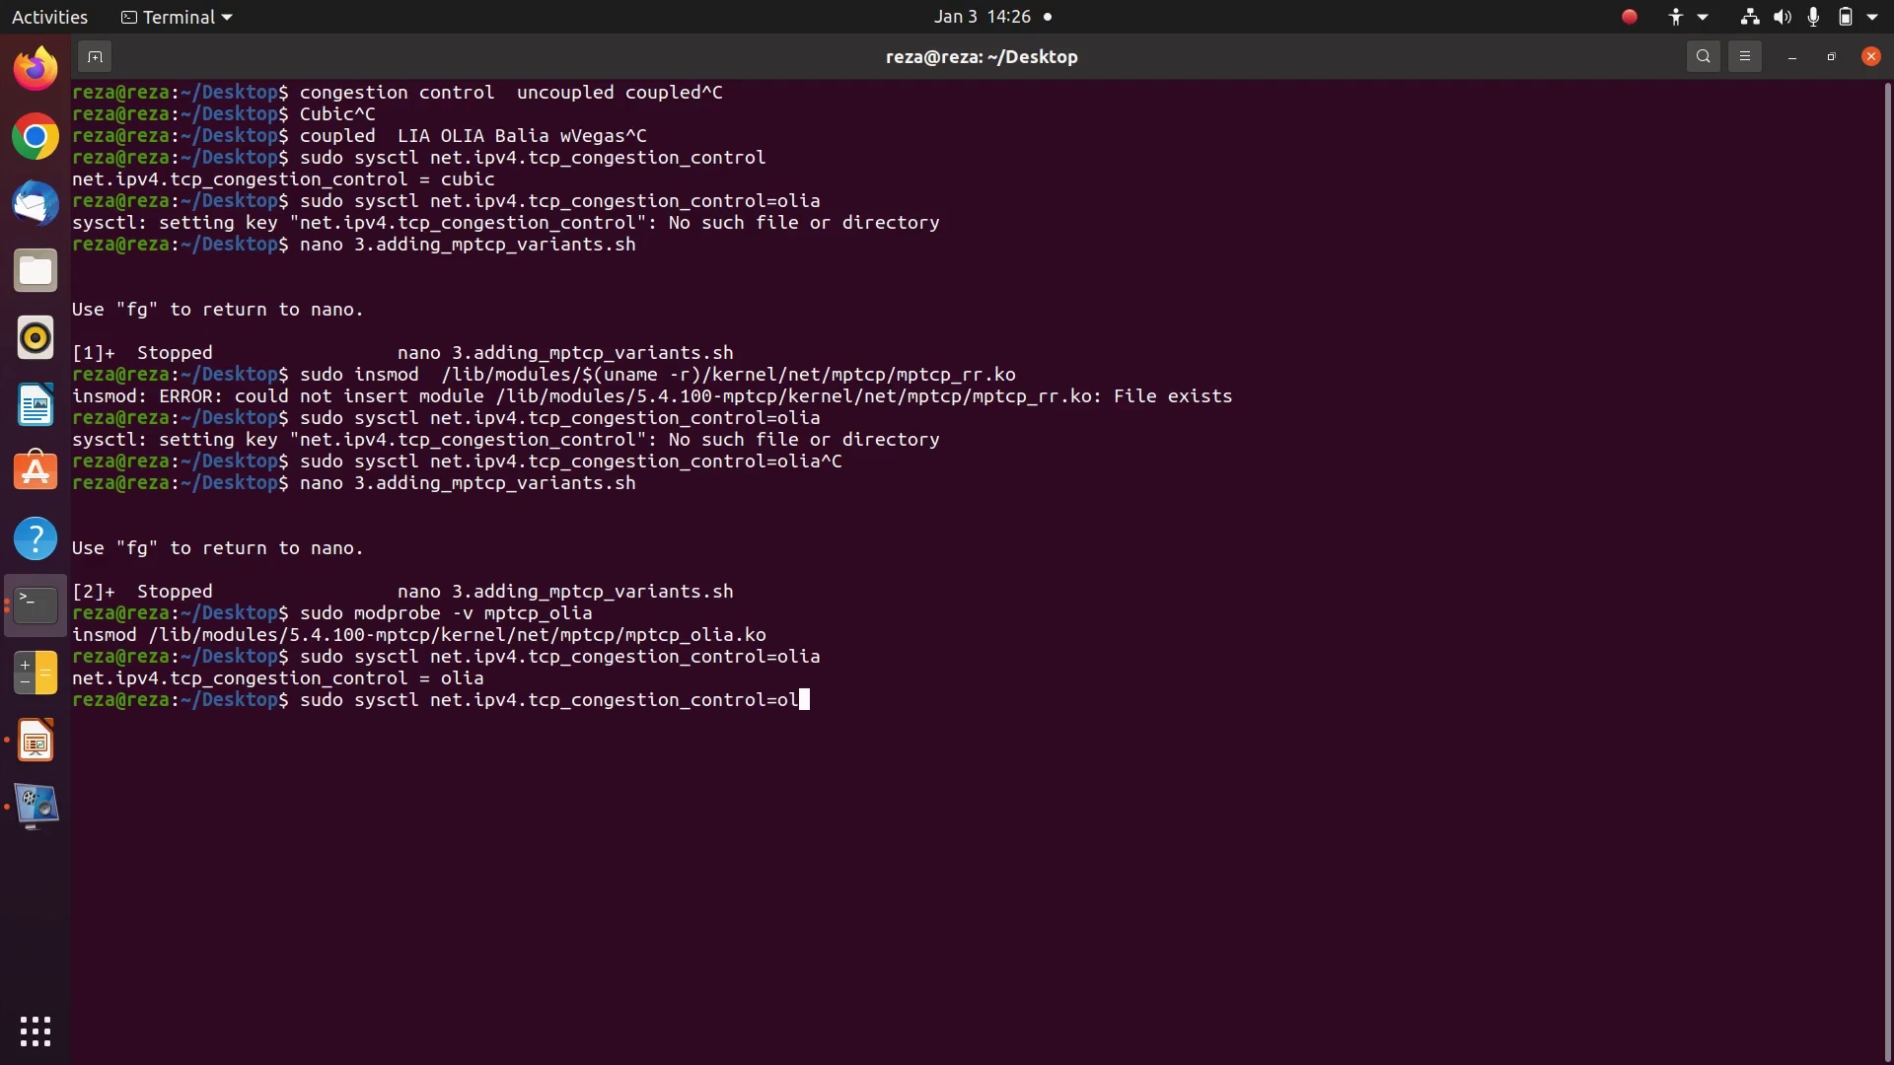
key(Return)
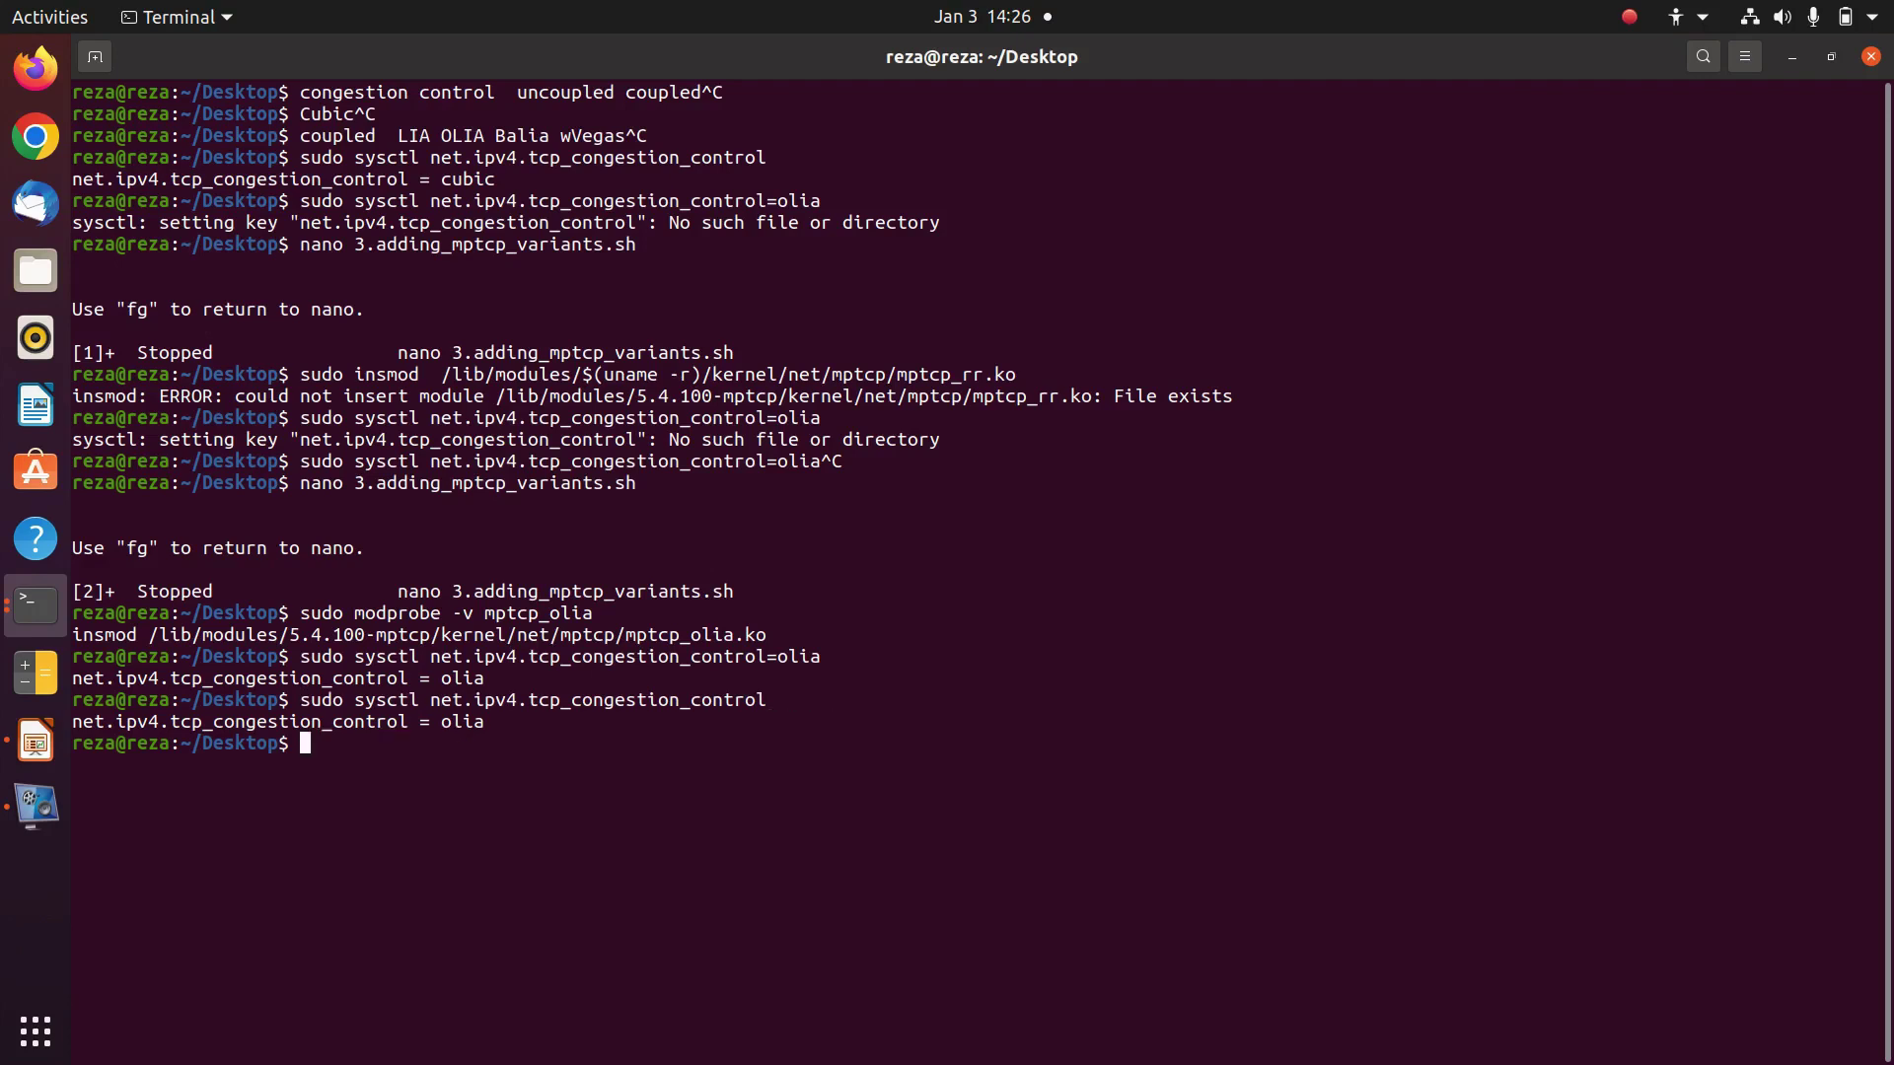
Reopen 3.adding_mptcp_variants.sh in nano despite the edit lock and copy the sudo modprobe -v mptcp_balia line.
text(3)
key(BackSpace)
text(na)
key(BackSpace)
key(BackSpace)
key(Up)
key(Up)
key(Up)
key(Down)
key(Down)
key(Down)
text(nano 3)
key(Tab)
key(Return)
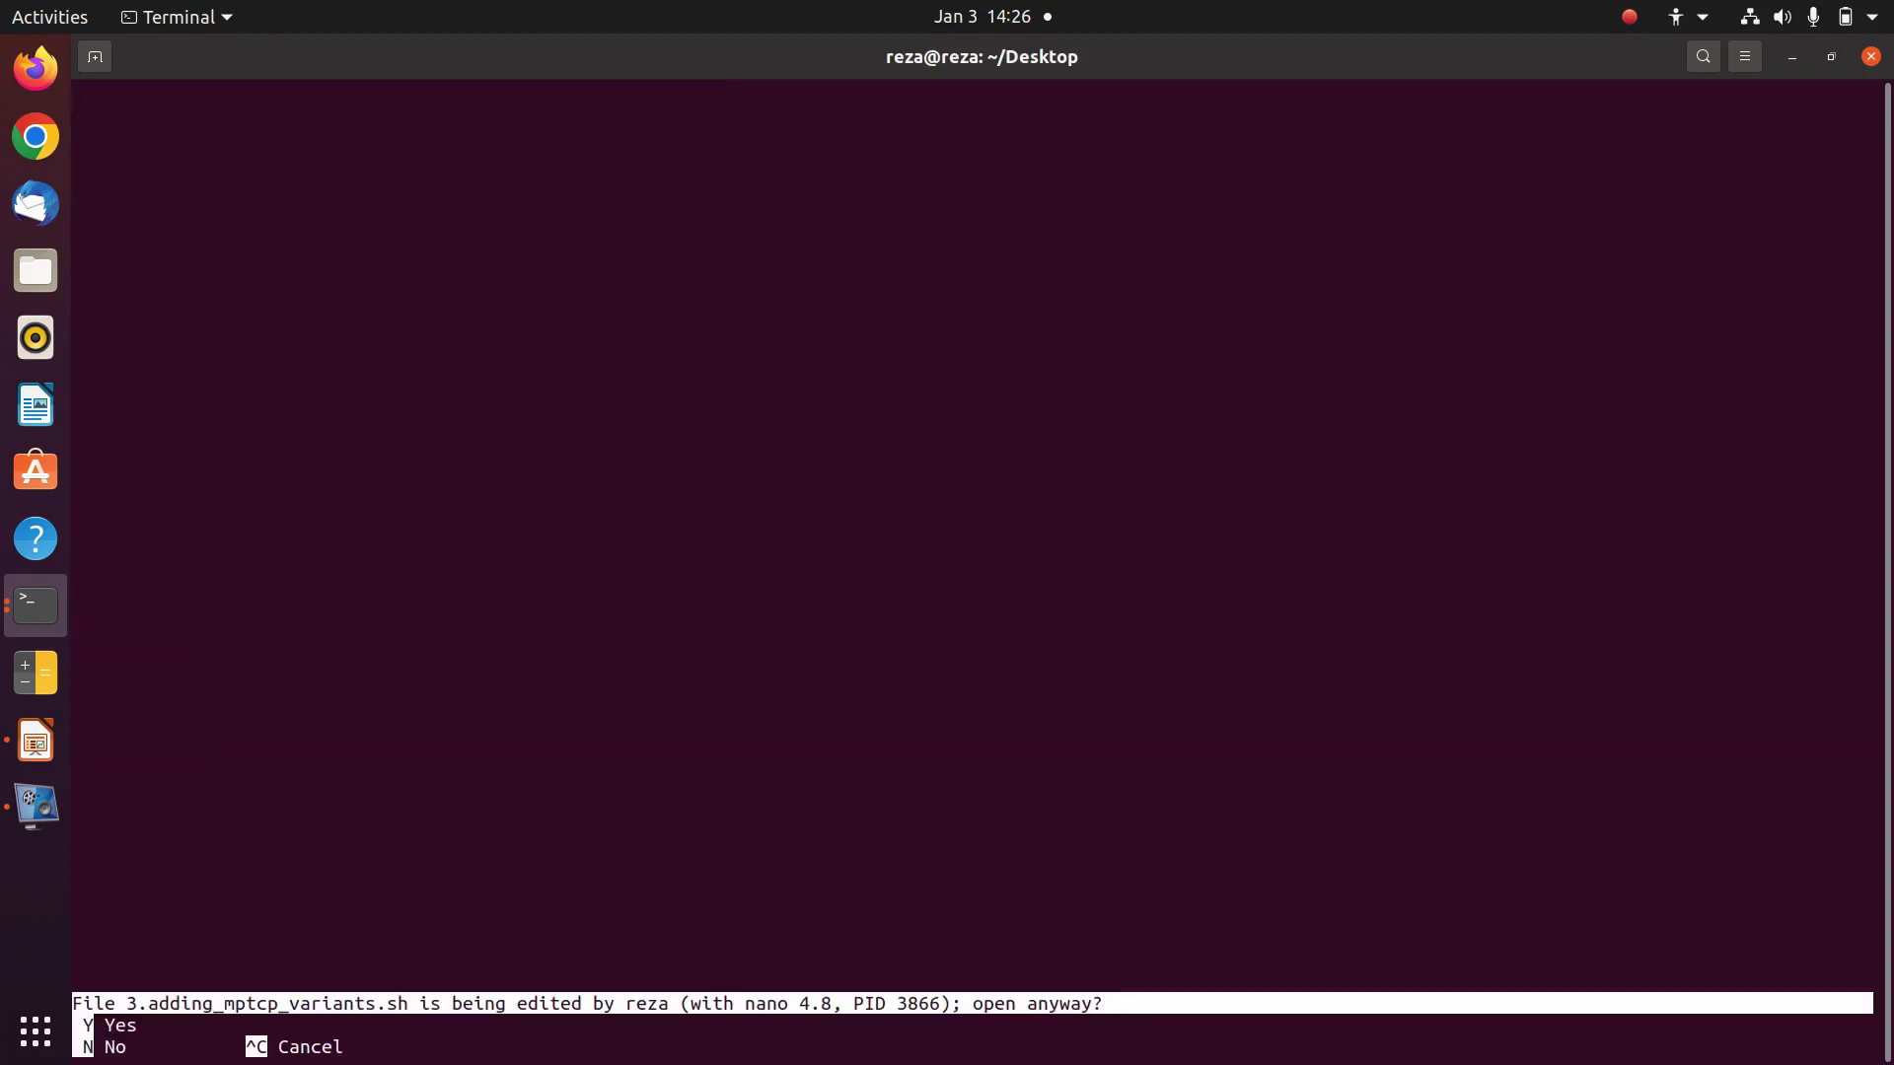
key(y)
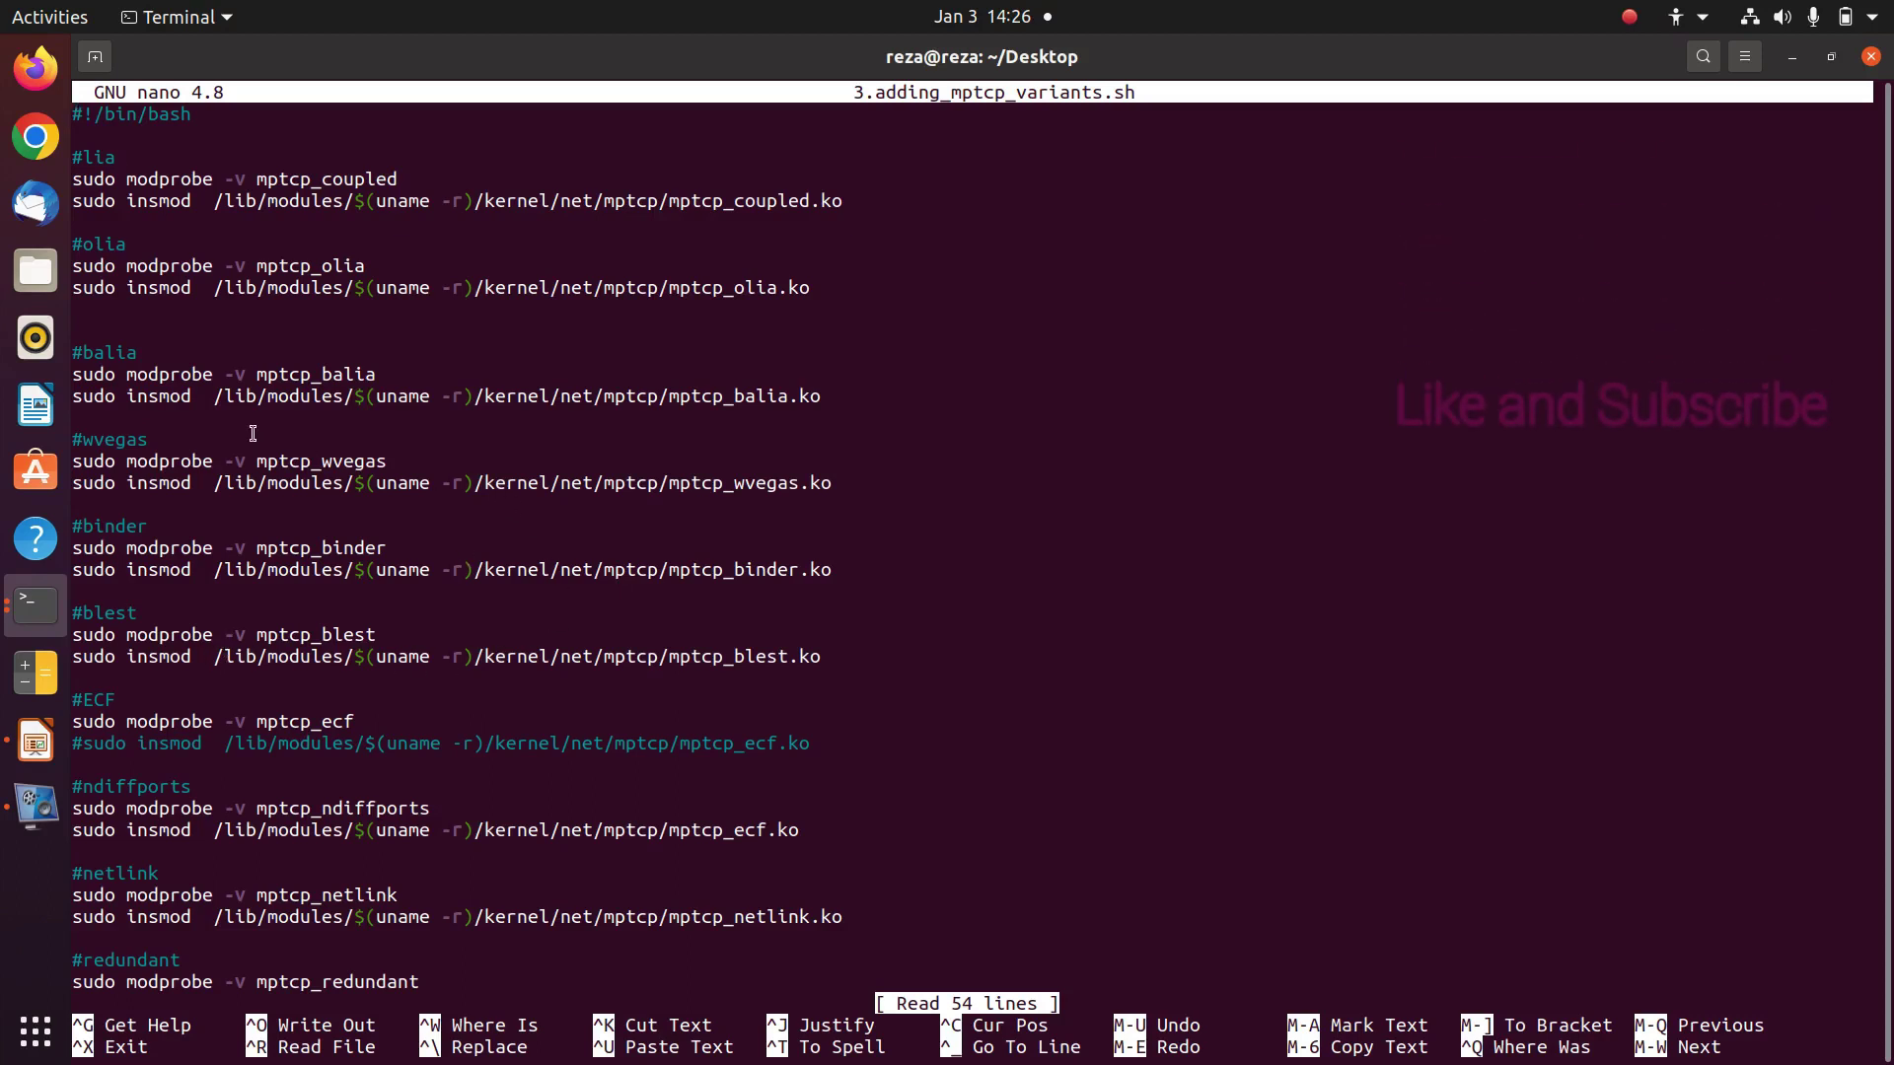
triple_click(281, 375)
right_click(294, 375)
click(314, 387)
Suspend nano and load the BALIA module by pasting sudo modprobe -v mptcp_balia at the shell prompt.
key(ctrl+z)
right_click(734, 752)
click(809, 832)
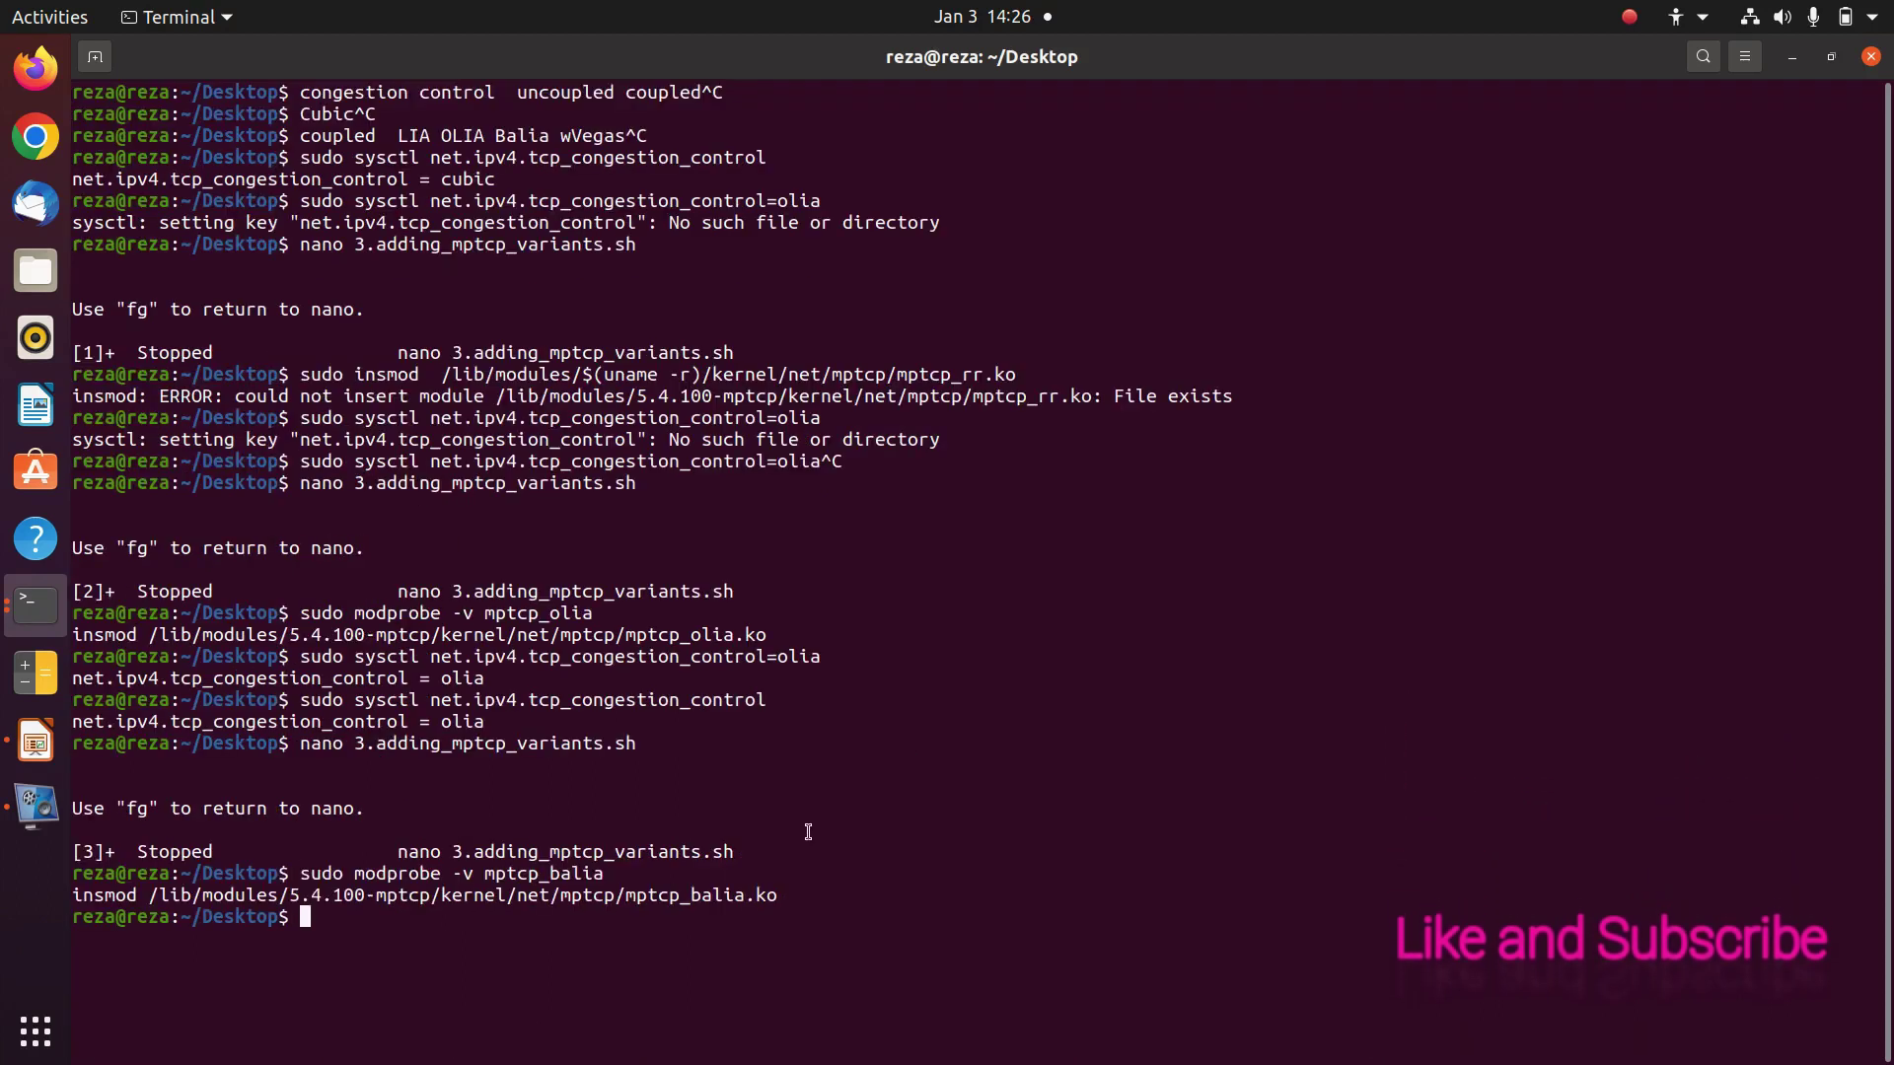
Set net.ipv4.tcp_congestion_control to balia with sudo sysctl.
key(Up)
key(Up)
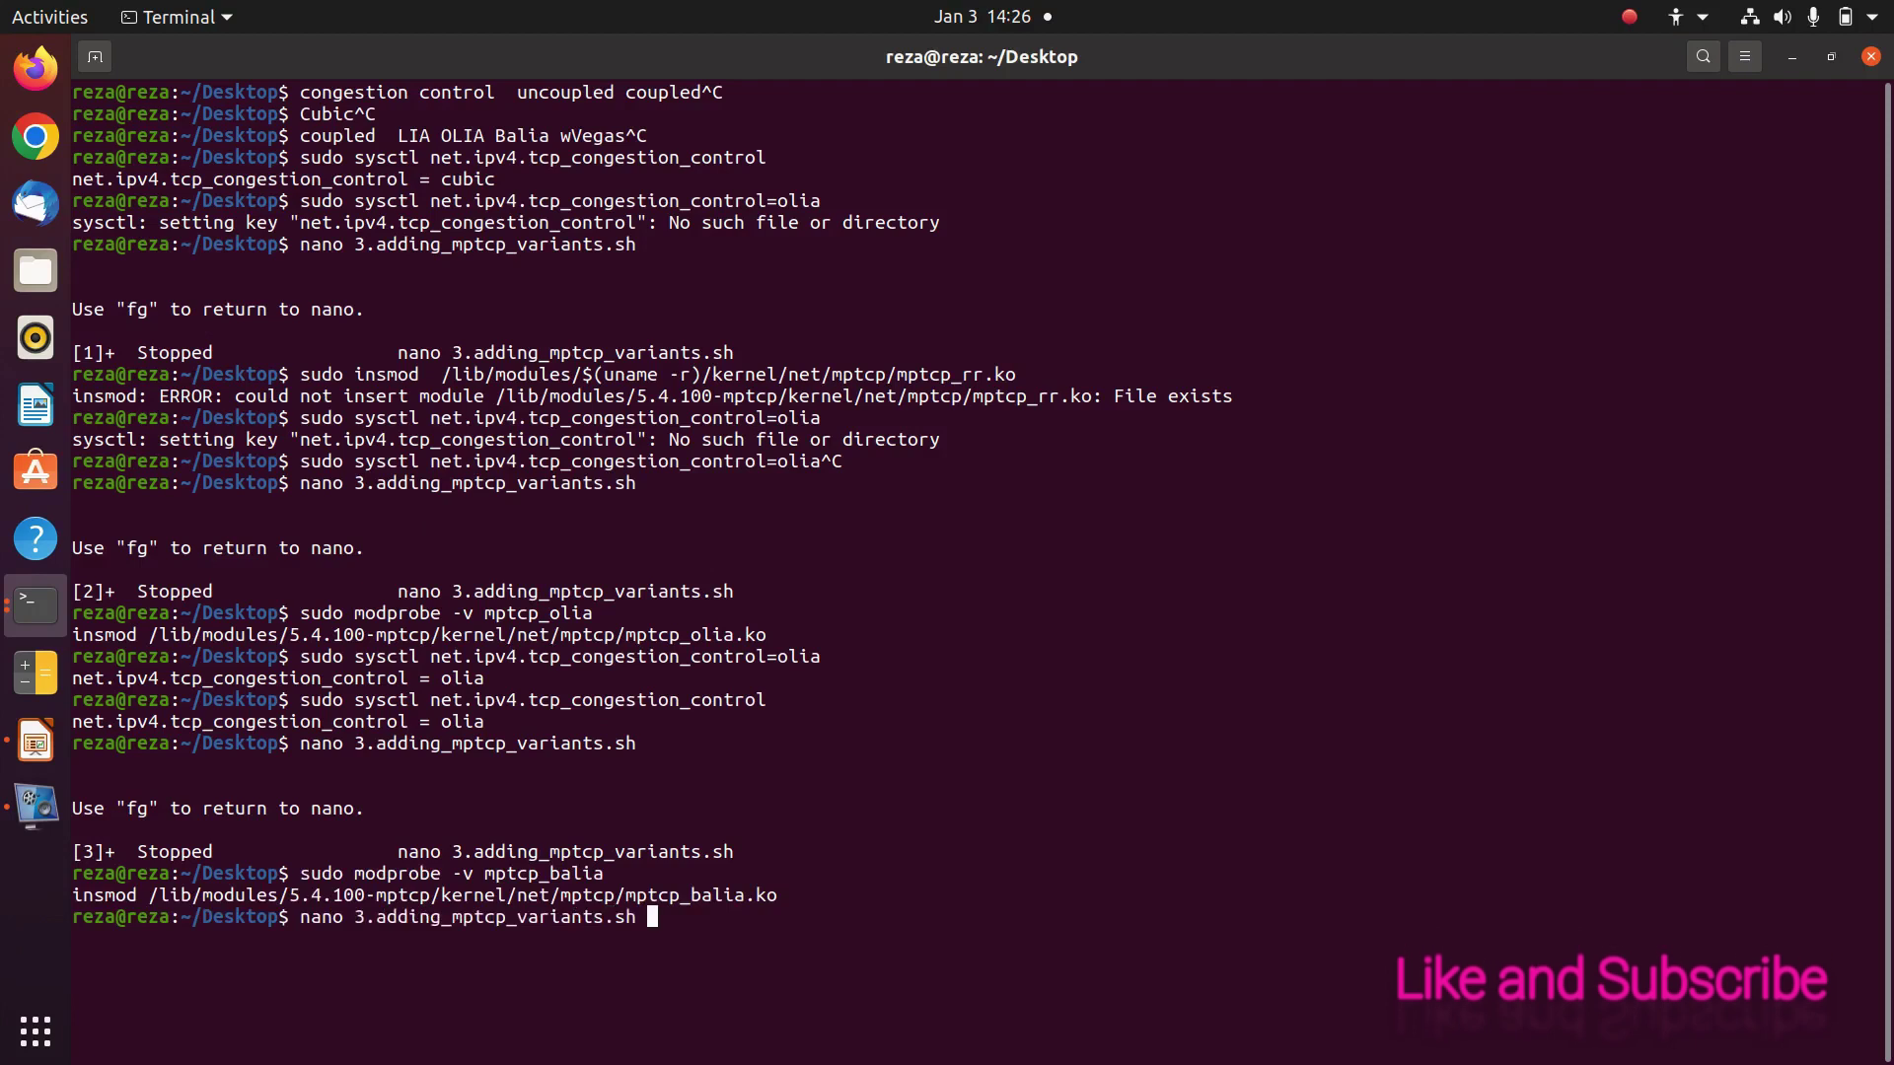
key(Up)
key(BackSpace)
key(BackSpace)
text(ol-)
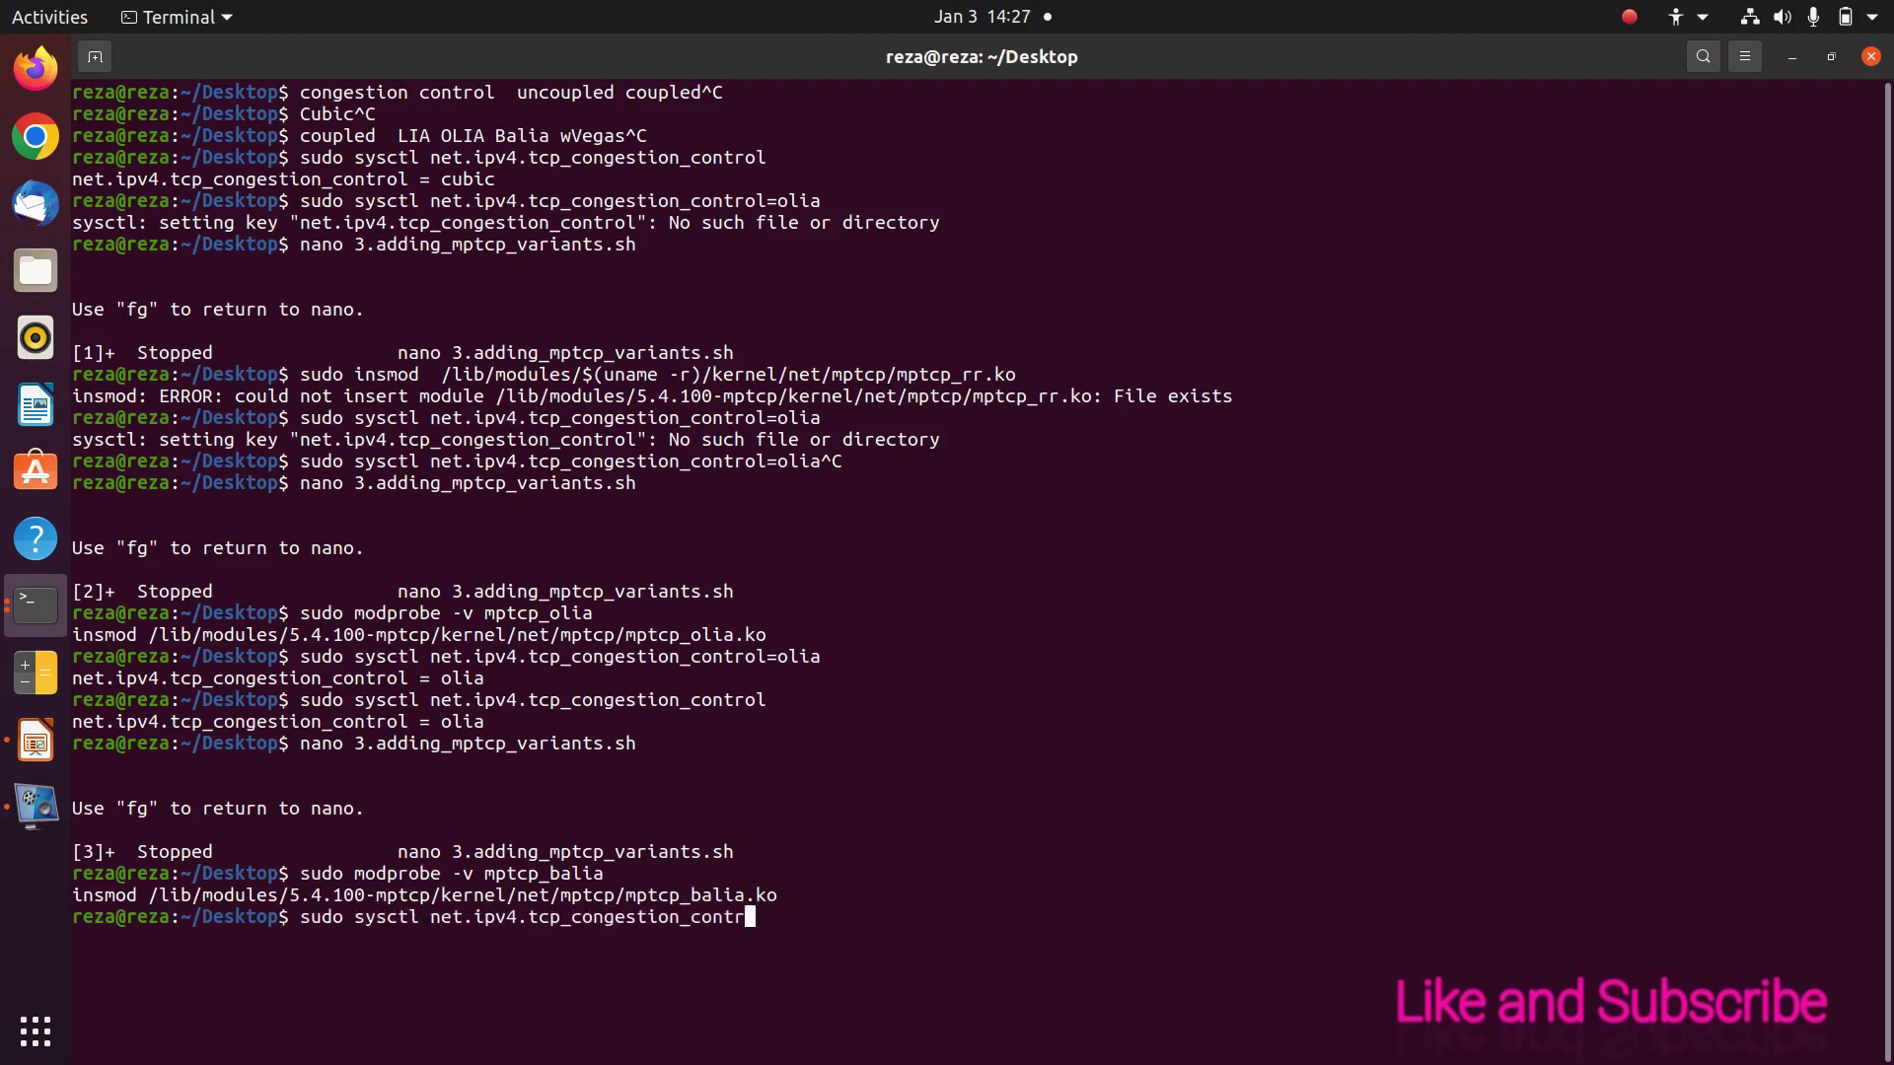
key(BackSpace)
text(=balia)
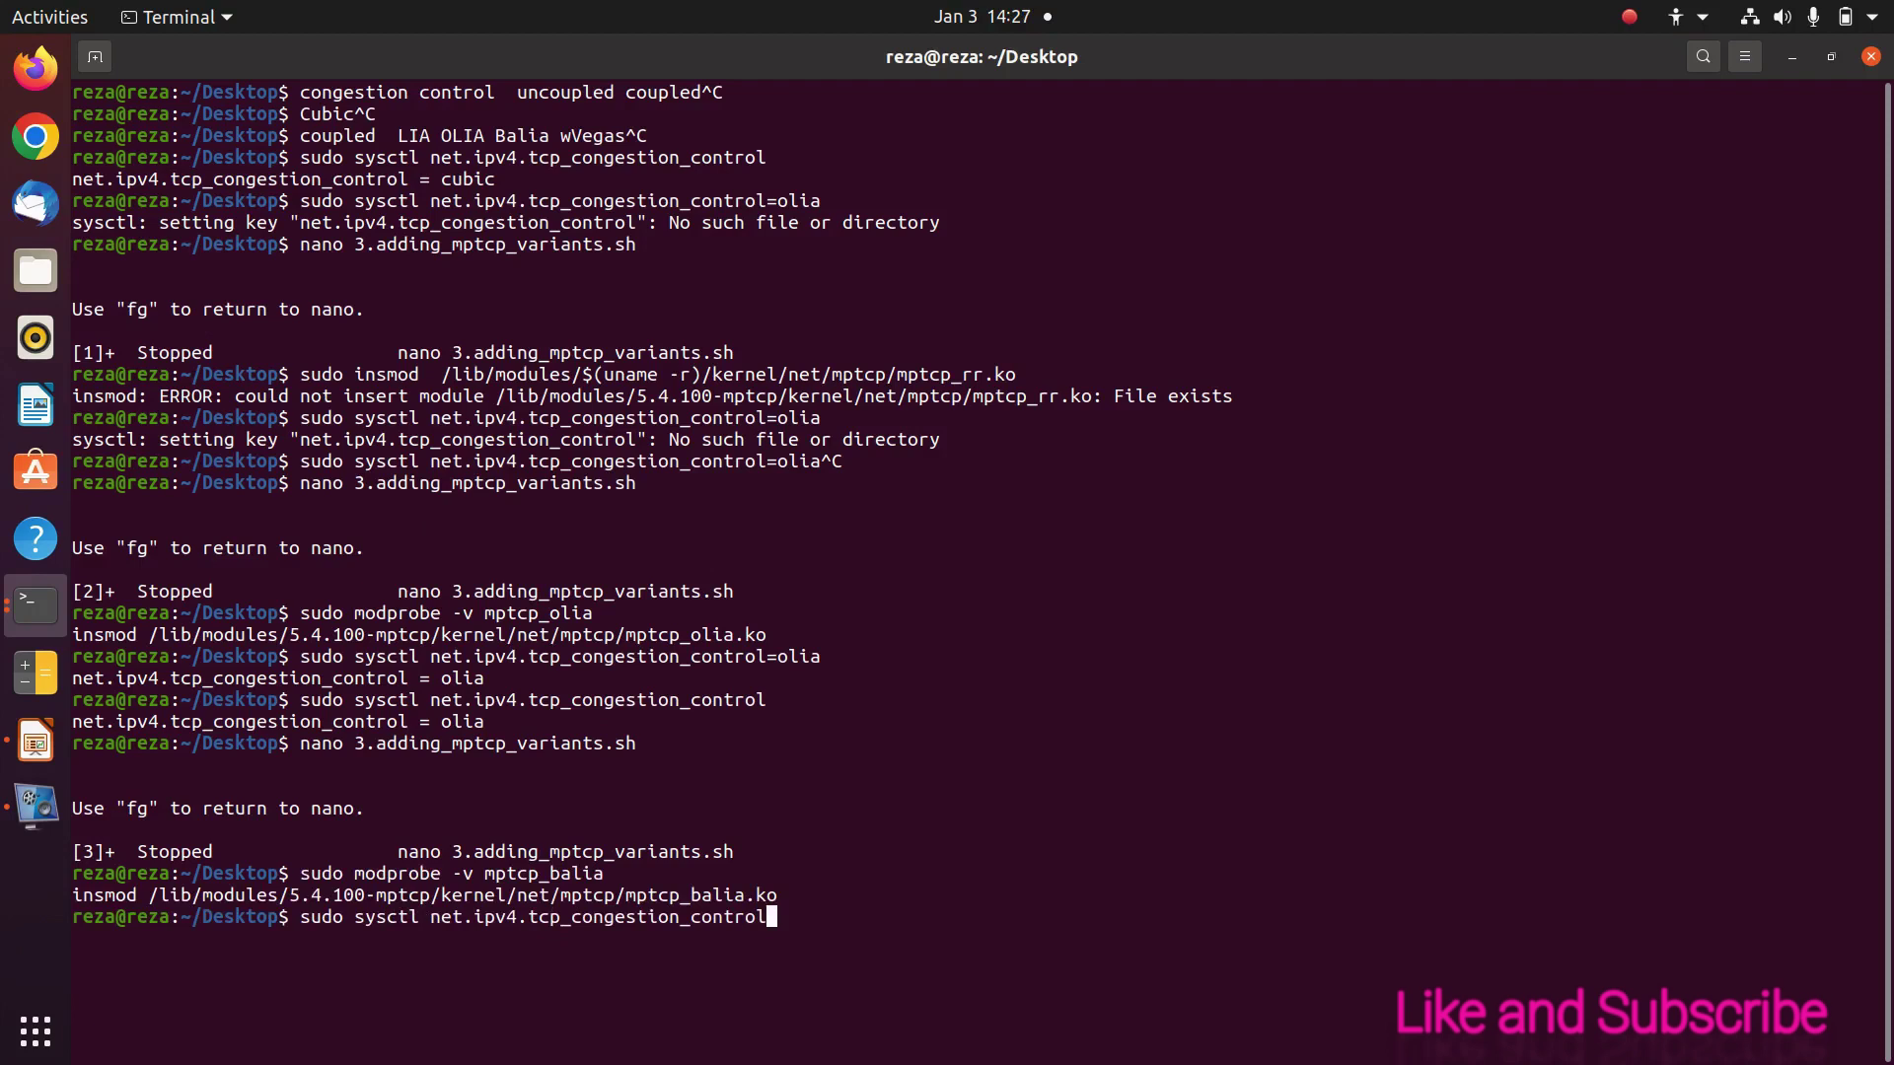
key(Return)
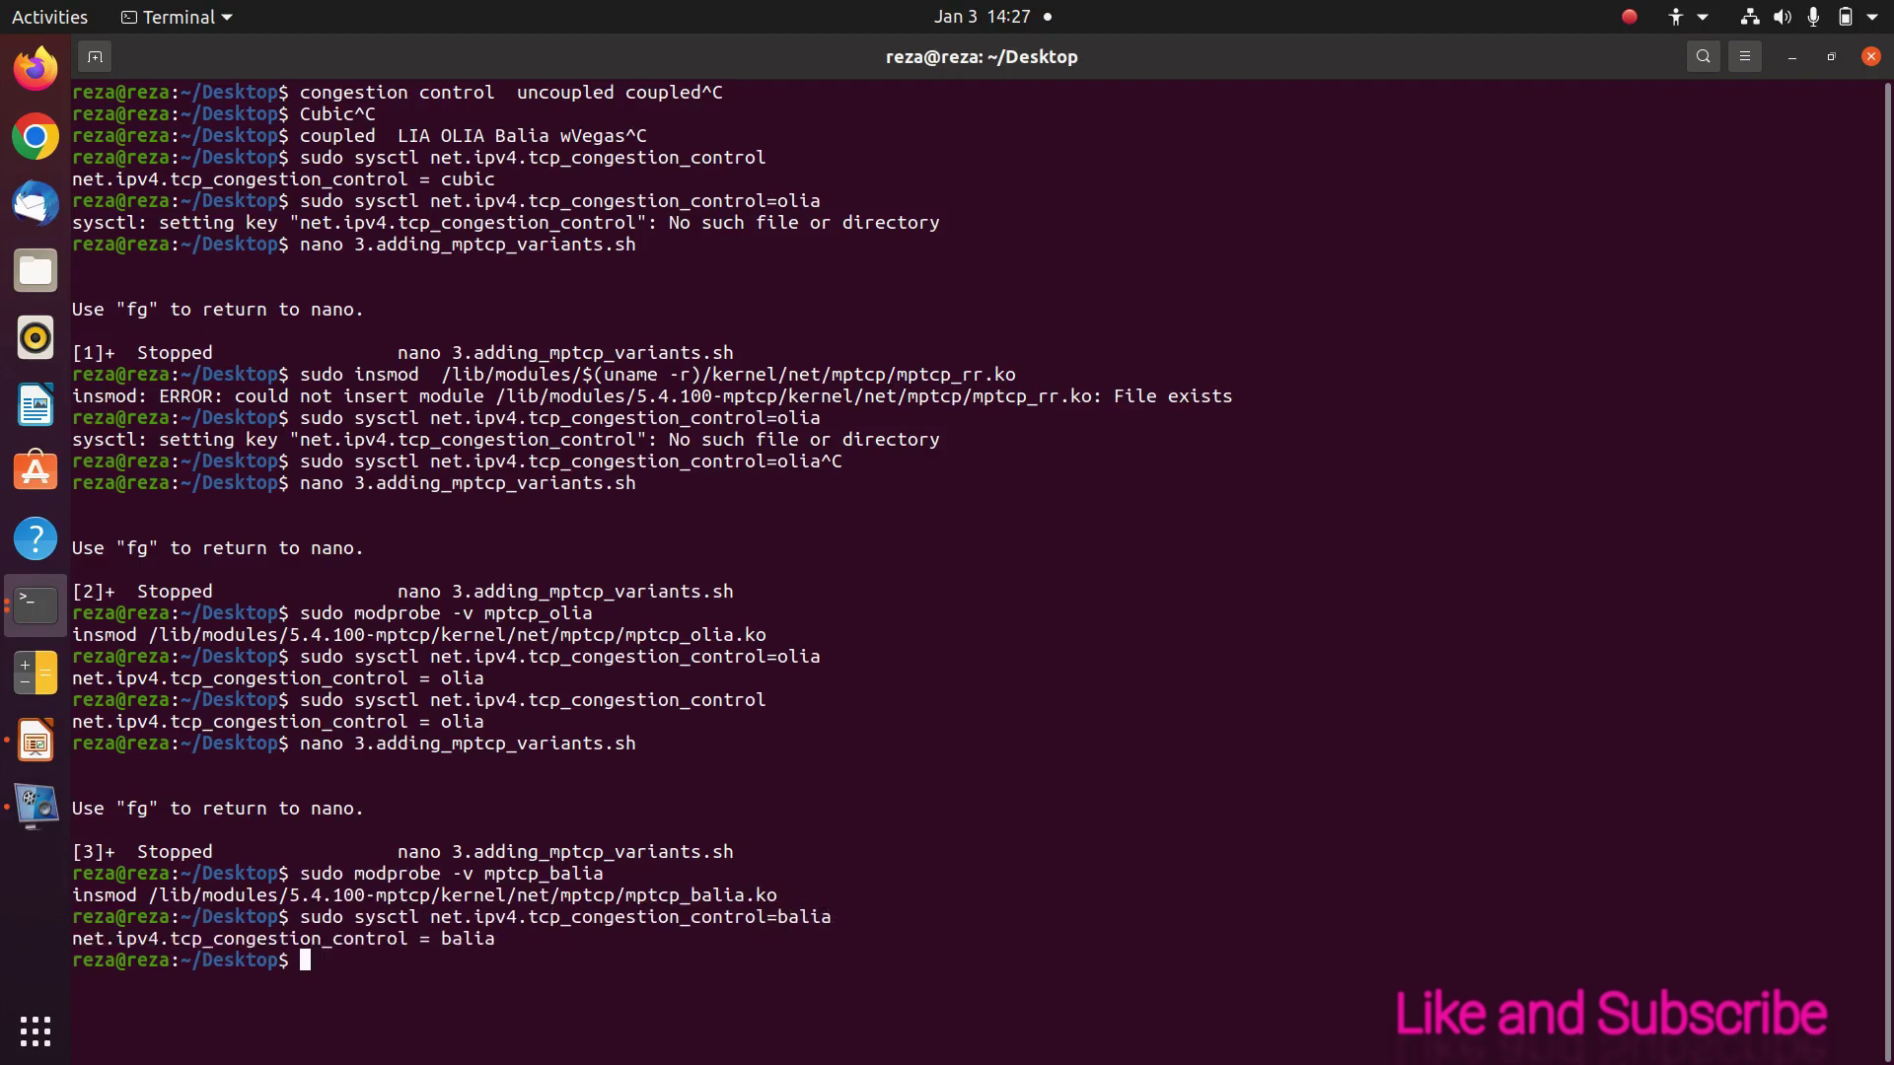
Query net.ipv4.tcp_congestion_control with sudo sysctl to check the BALIA setting.
key(Up)
key(BackSpace)
key(BackSpace)
key(BackSpace)
key(BackSpace)
key(BackSpace)
key(BackSpace)
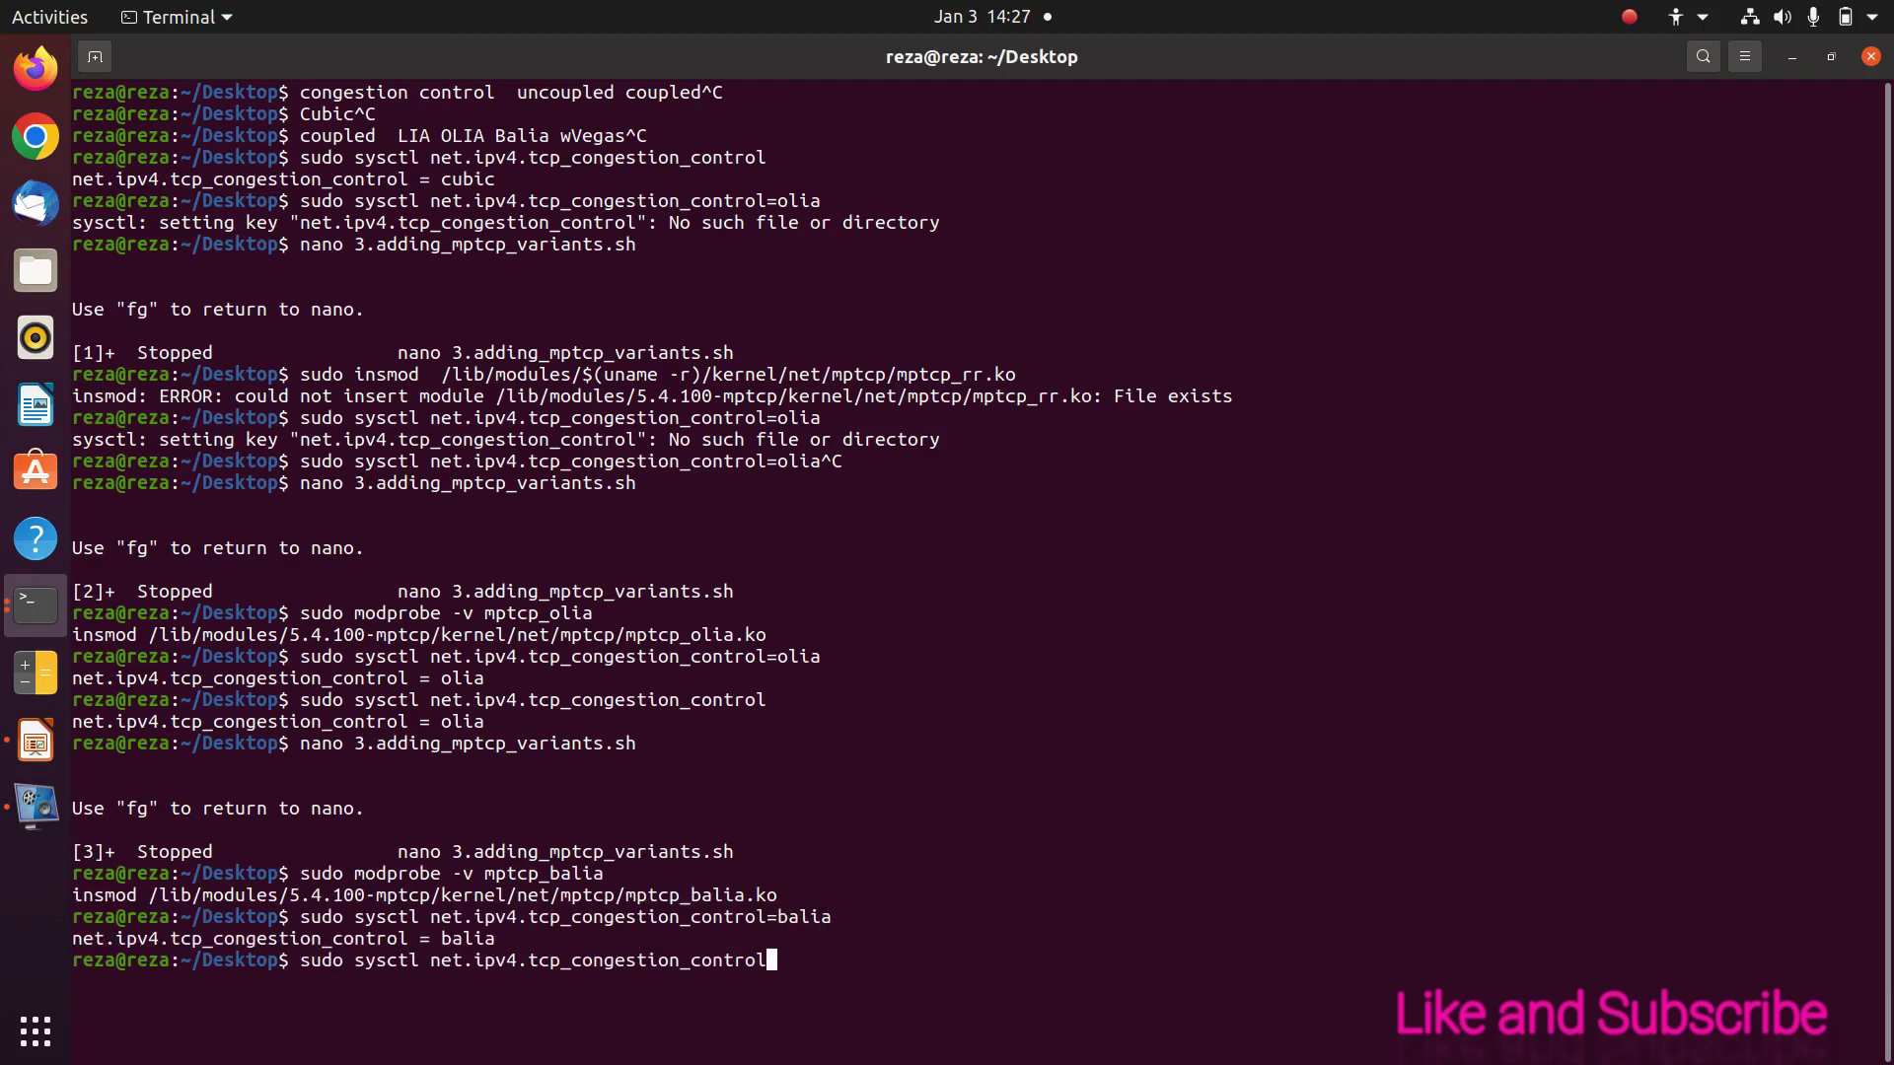
key(Return)
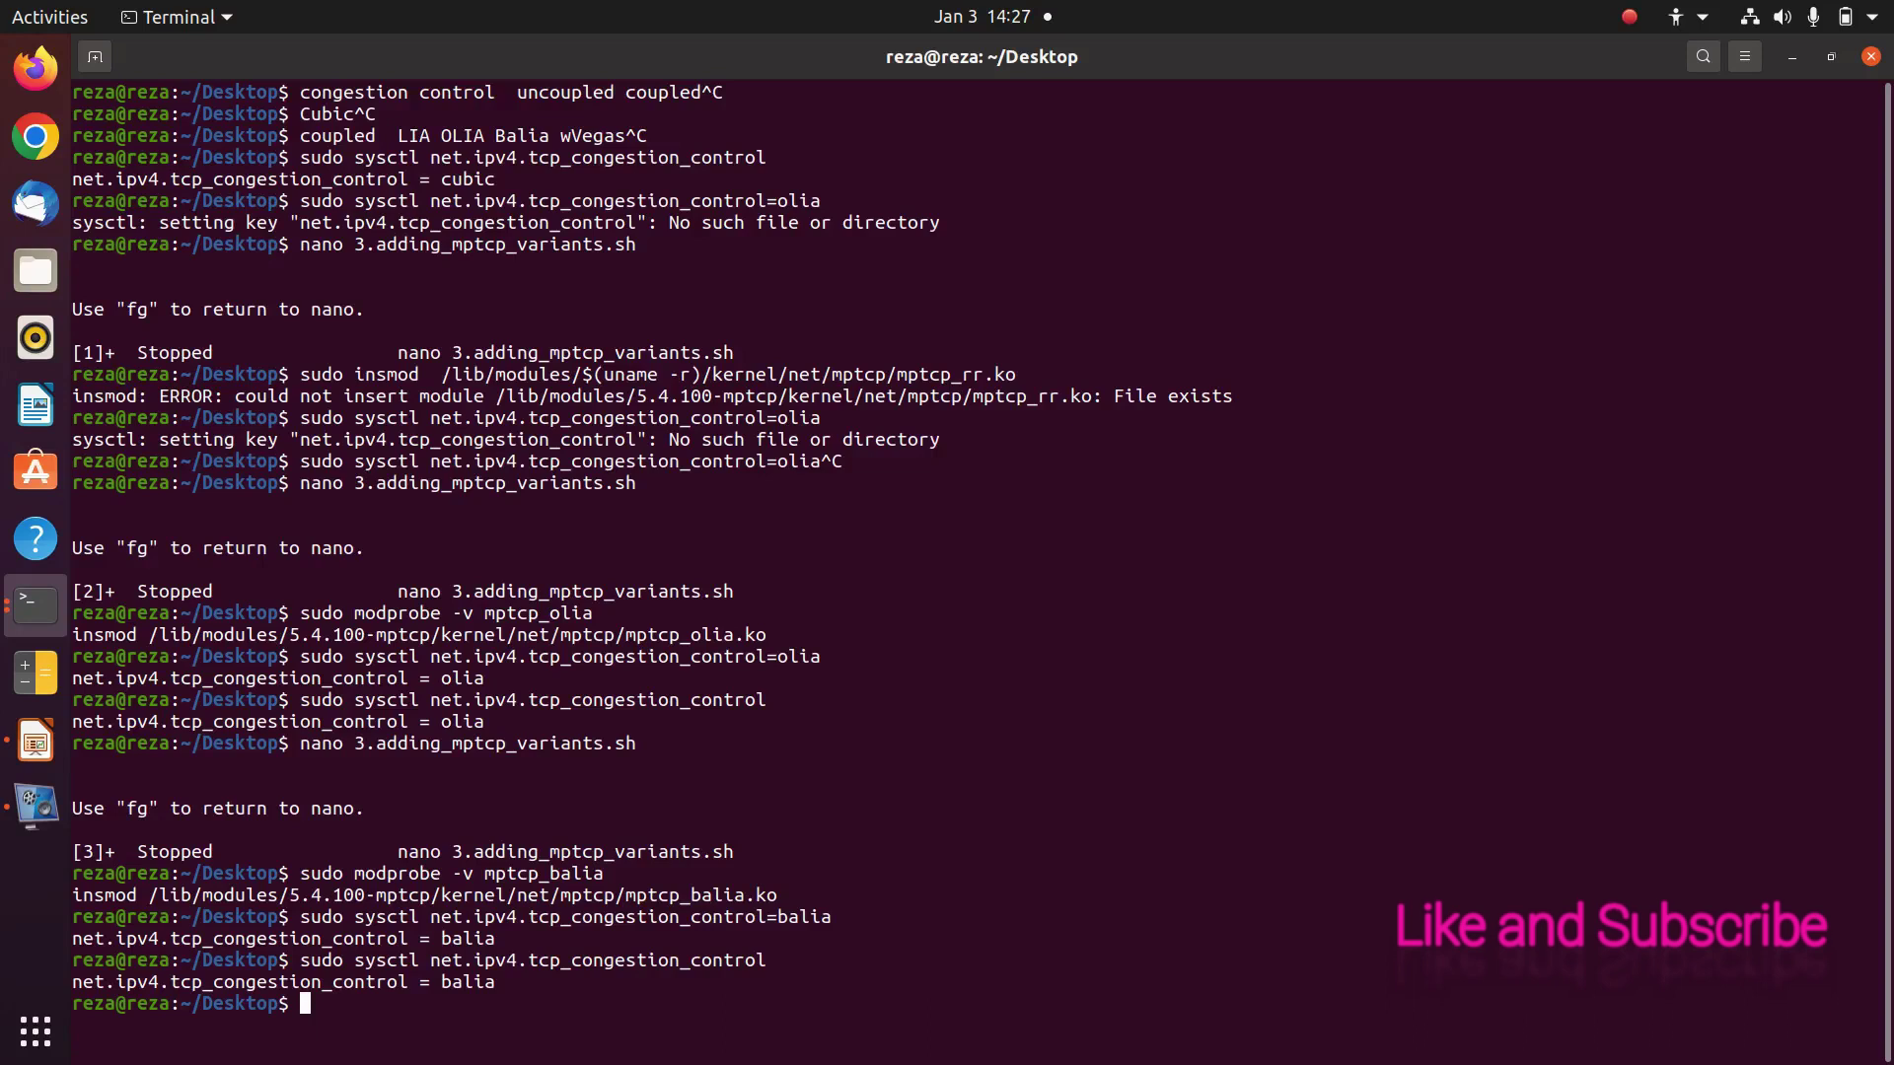
Clear the terminal and write the note "Blest olia balia" at the empty prompt without running it.
text(clear)
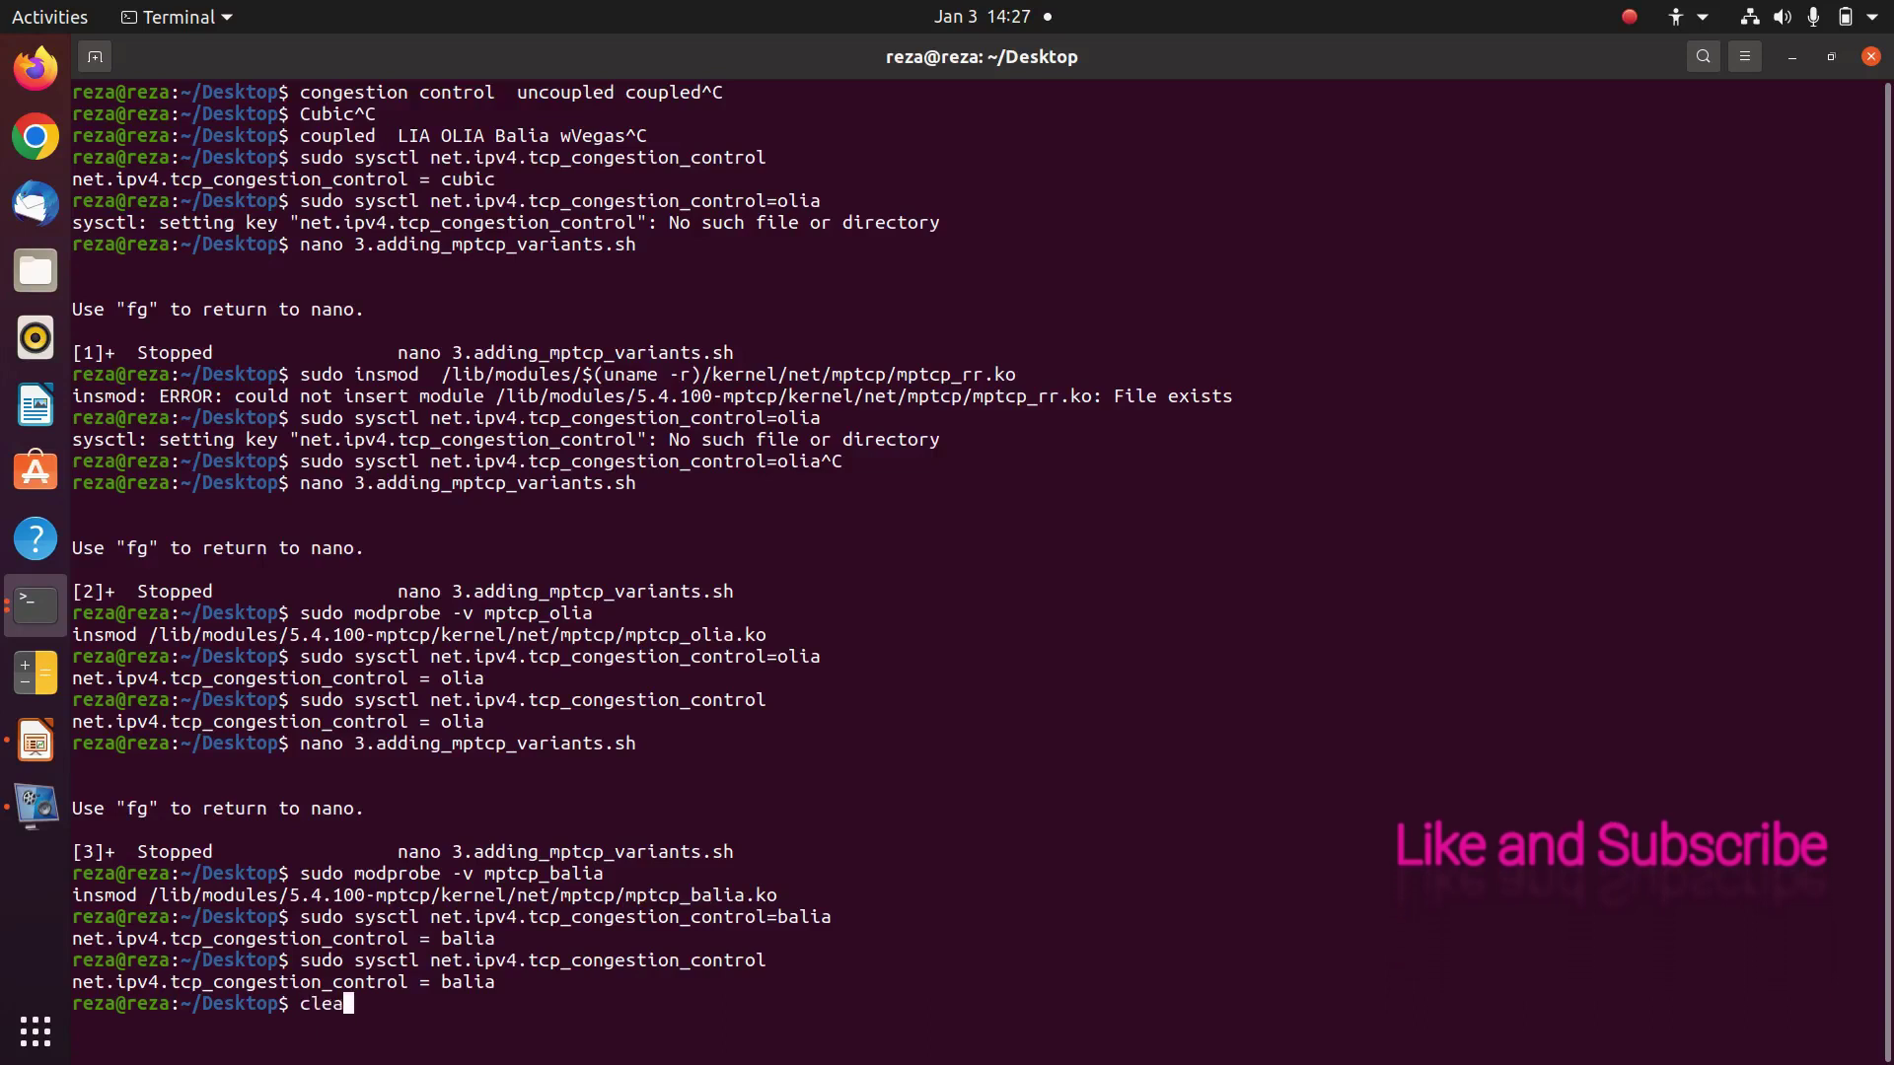
key(Return)
text(Blest)
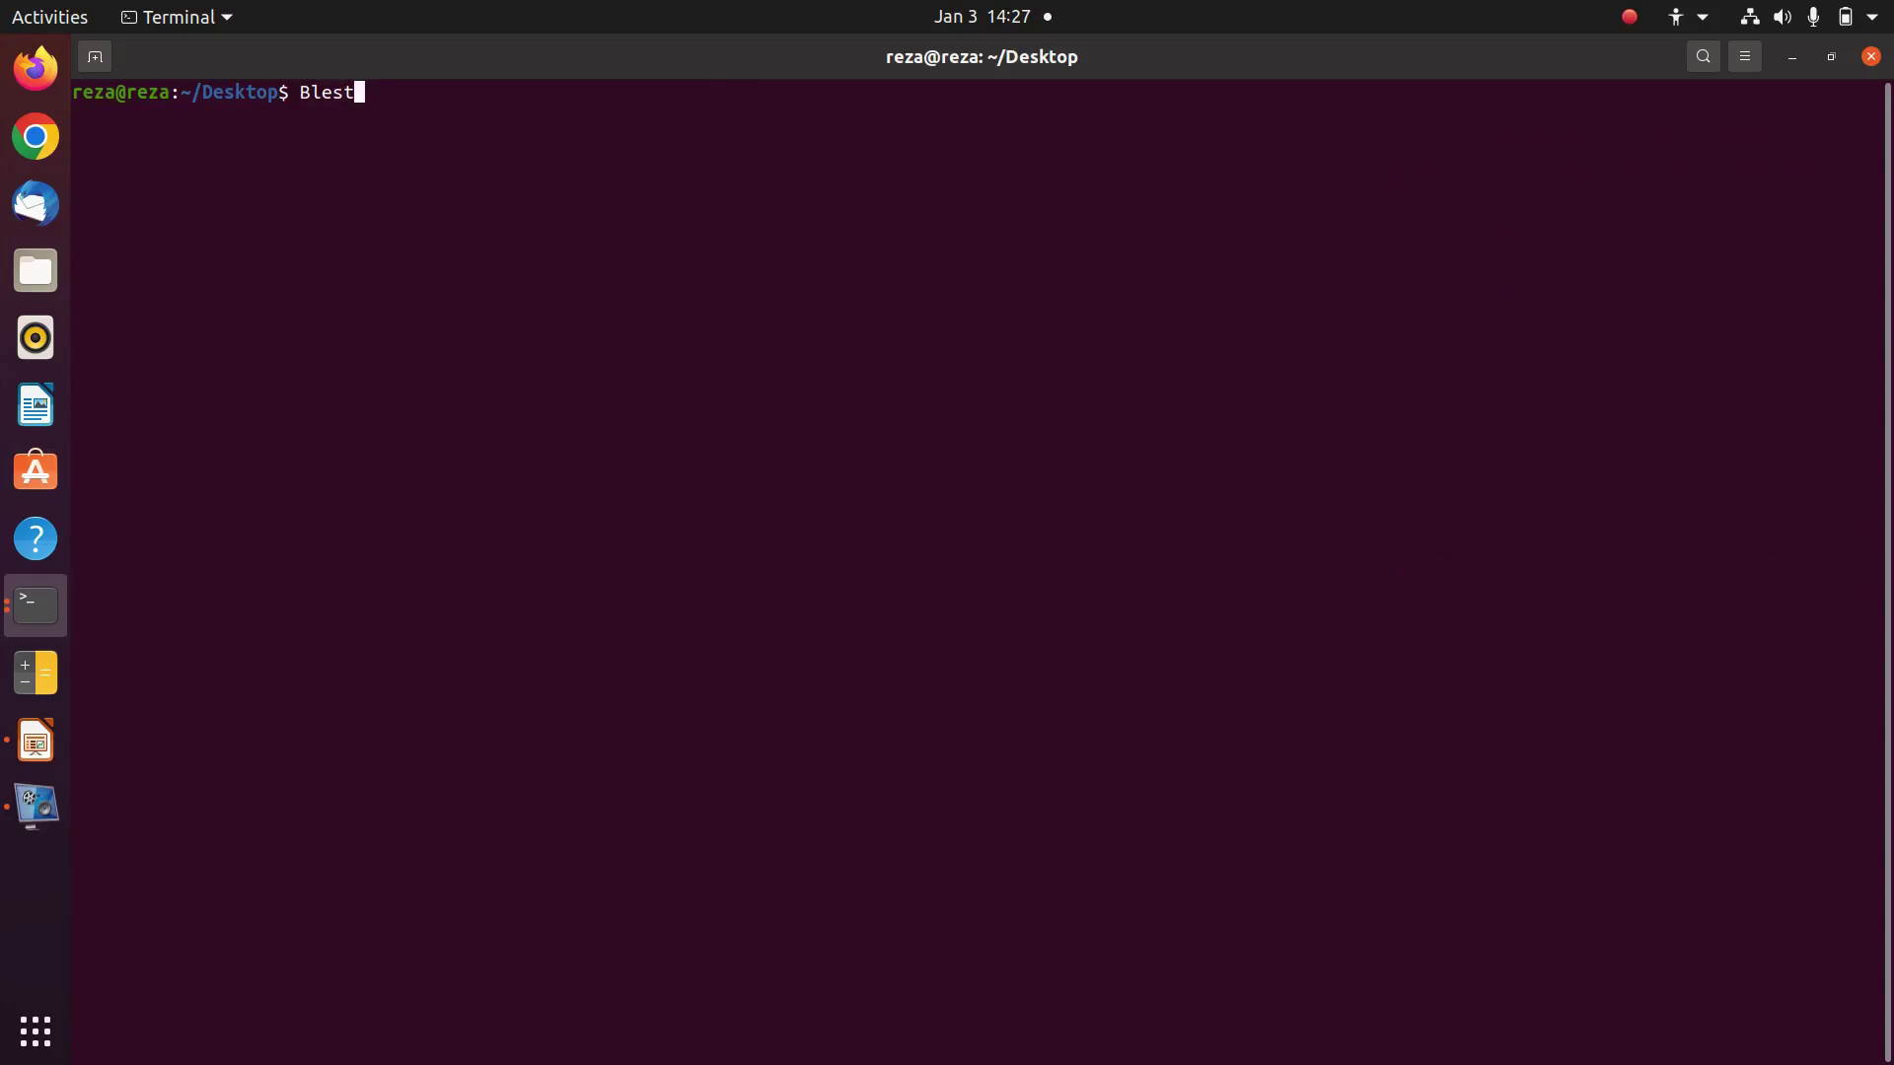
text(olia balia)
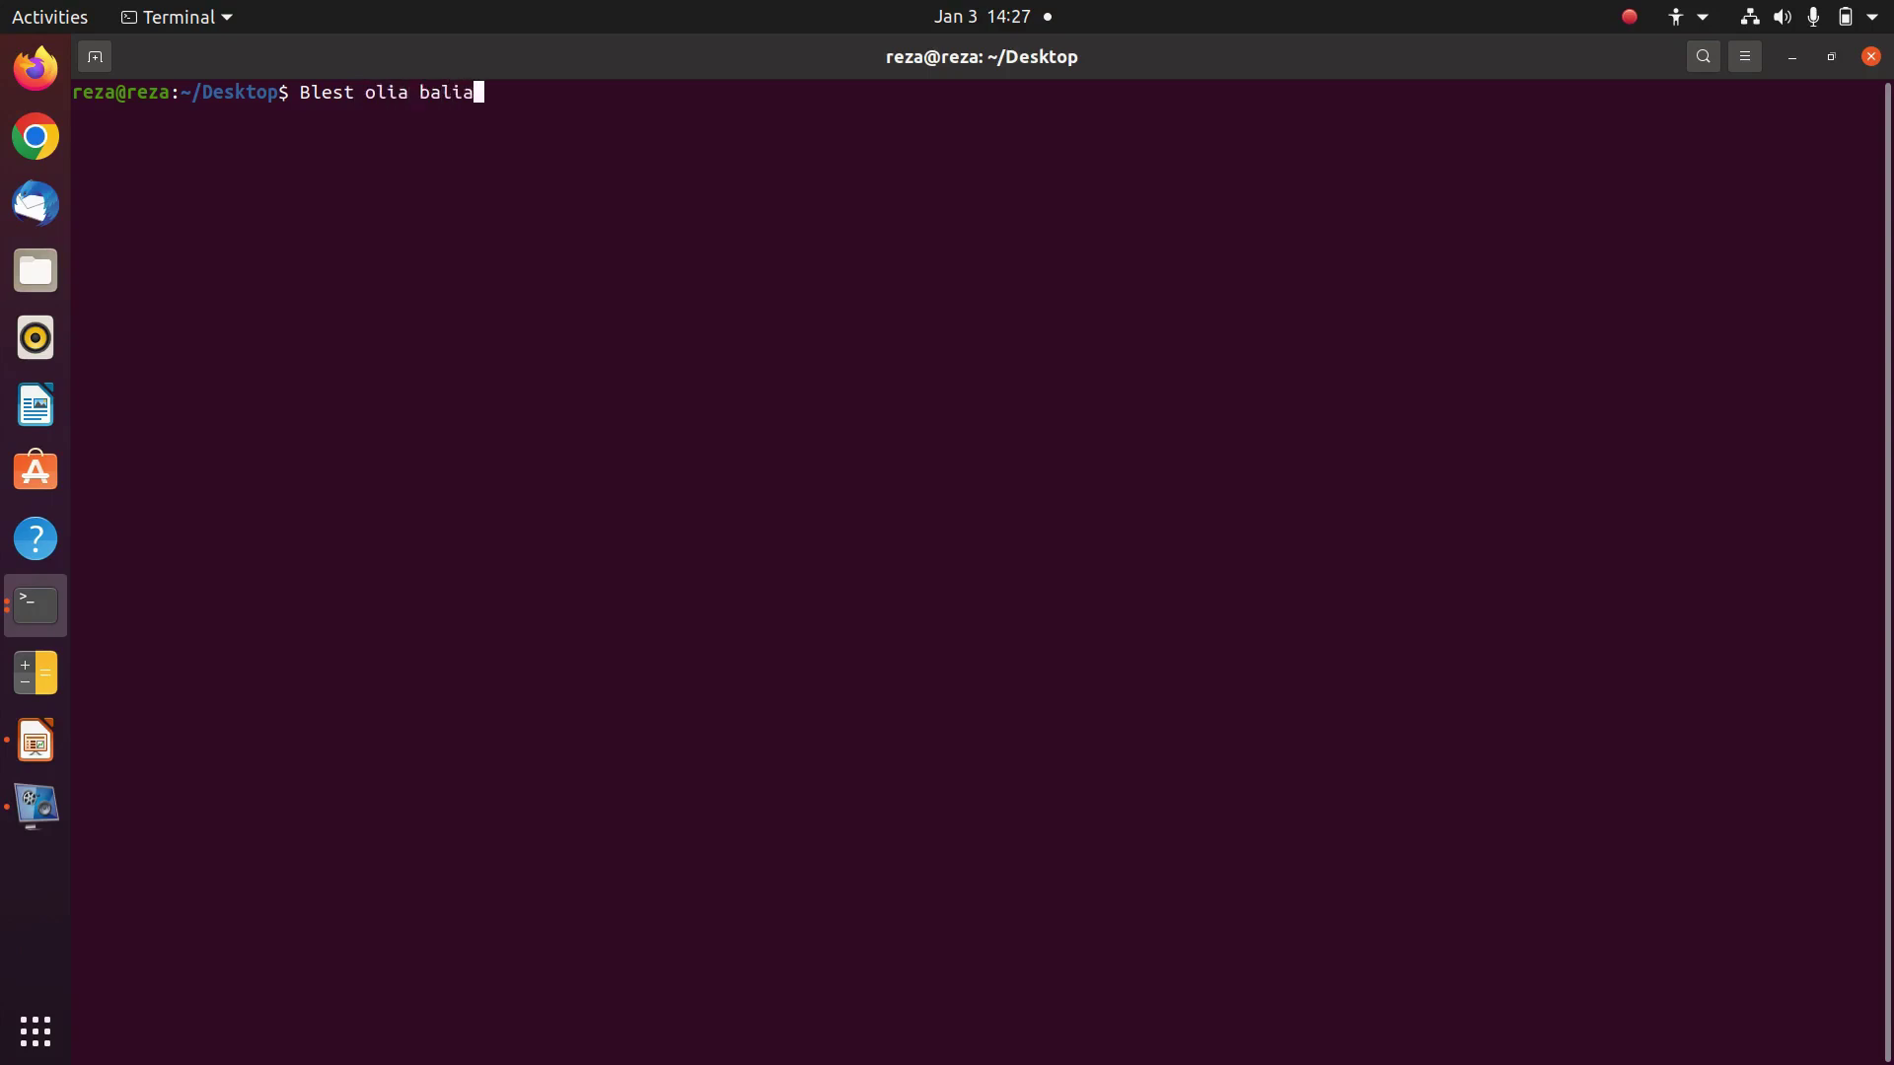